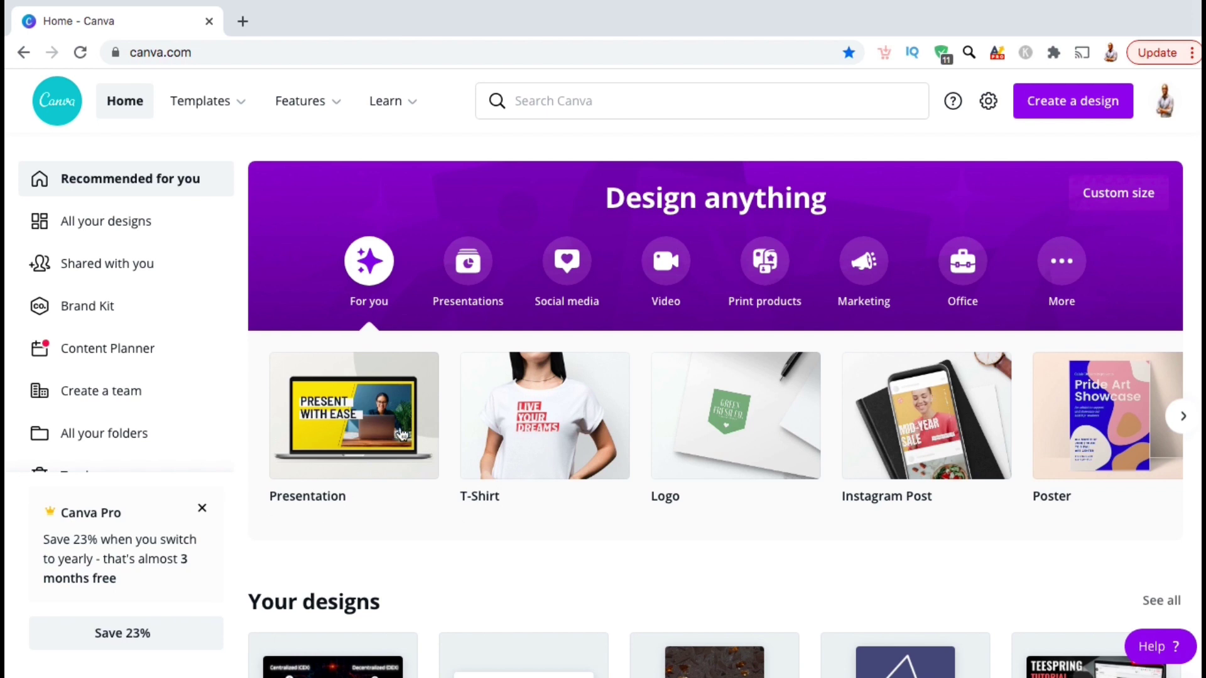
Step: Go to the T-Shirts gallery under Templates and scroll through the available designs
mouse_move(220, 116)
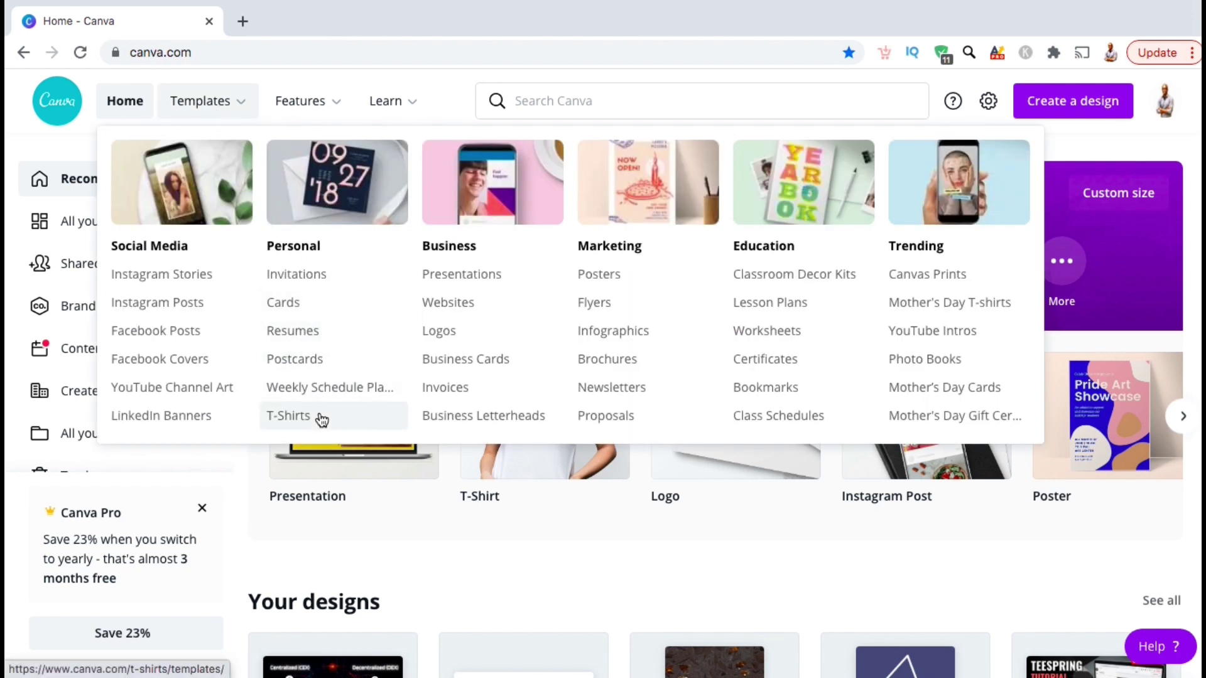
click(299, 422)
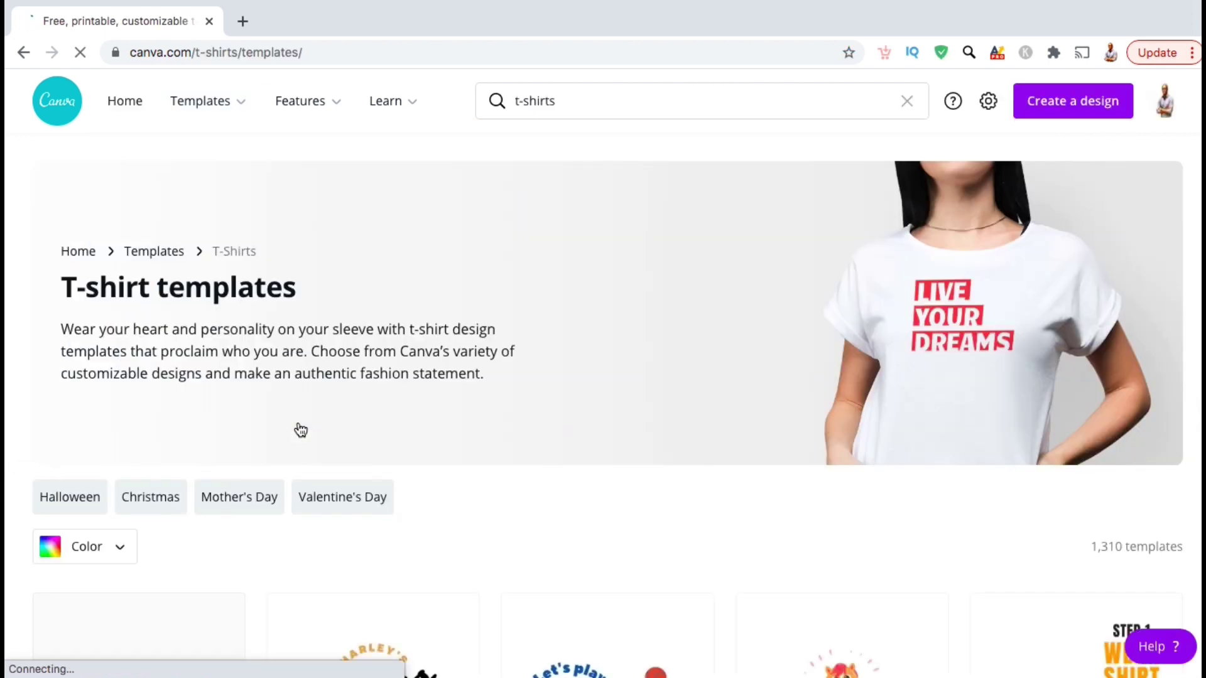
scroll(301, 431, down, 3)
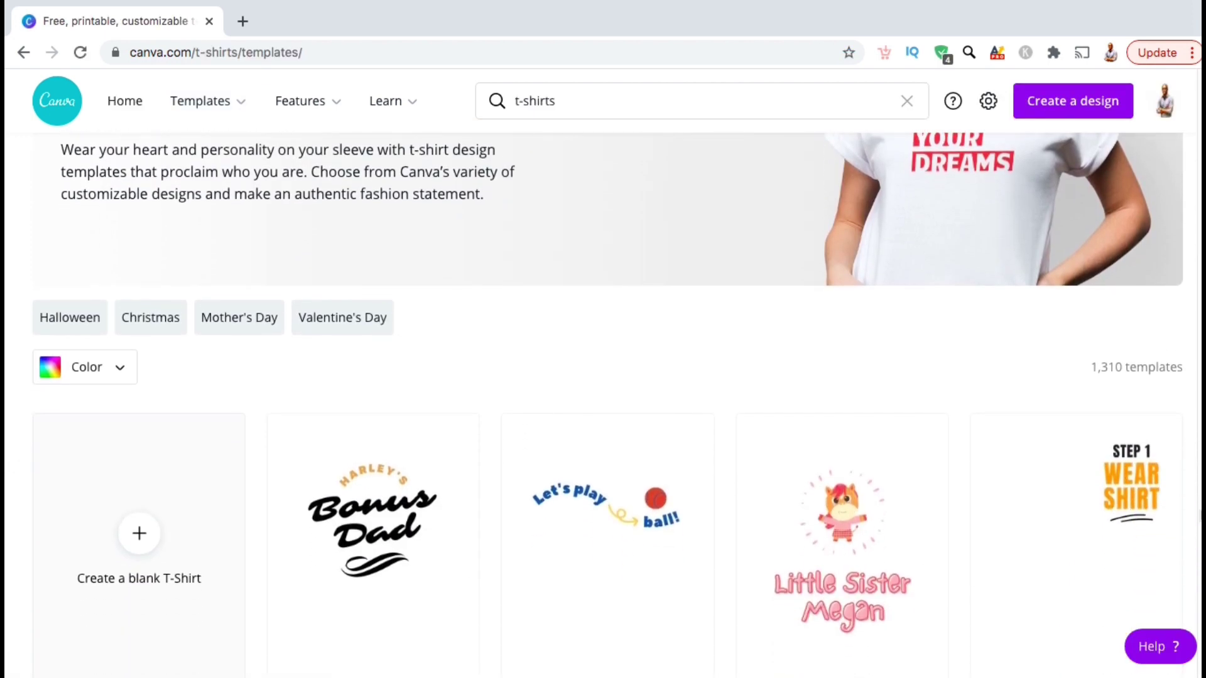
scroll(603, 402, down, 6)
scroll(603, 402, down, 8)
scroll(603, 401, down, 7)
scroll(603, 402, down, 6)
scroll(602, 402, down, 9)
scroll(603, 402, down, 8)
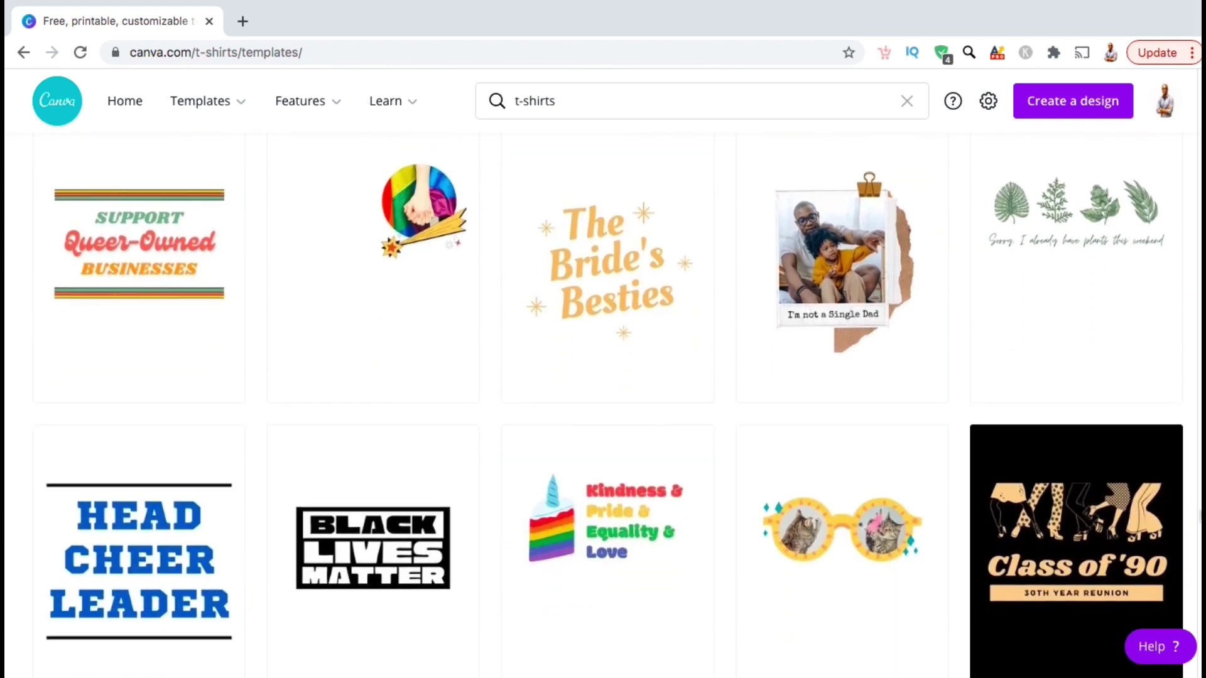
scroll(603, 402, down, 7)
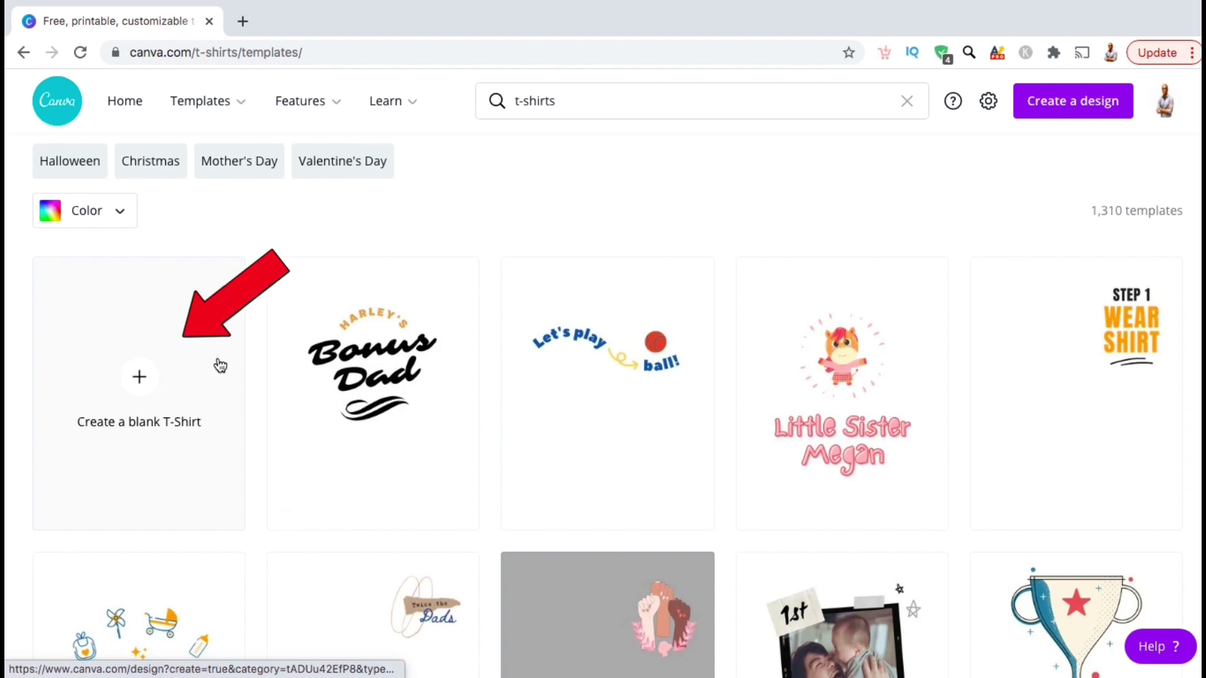
Step: Create a blank T-shirt design and apply the 'Awesome Since 1989' event template to it
click(107, 467)
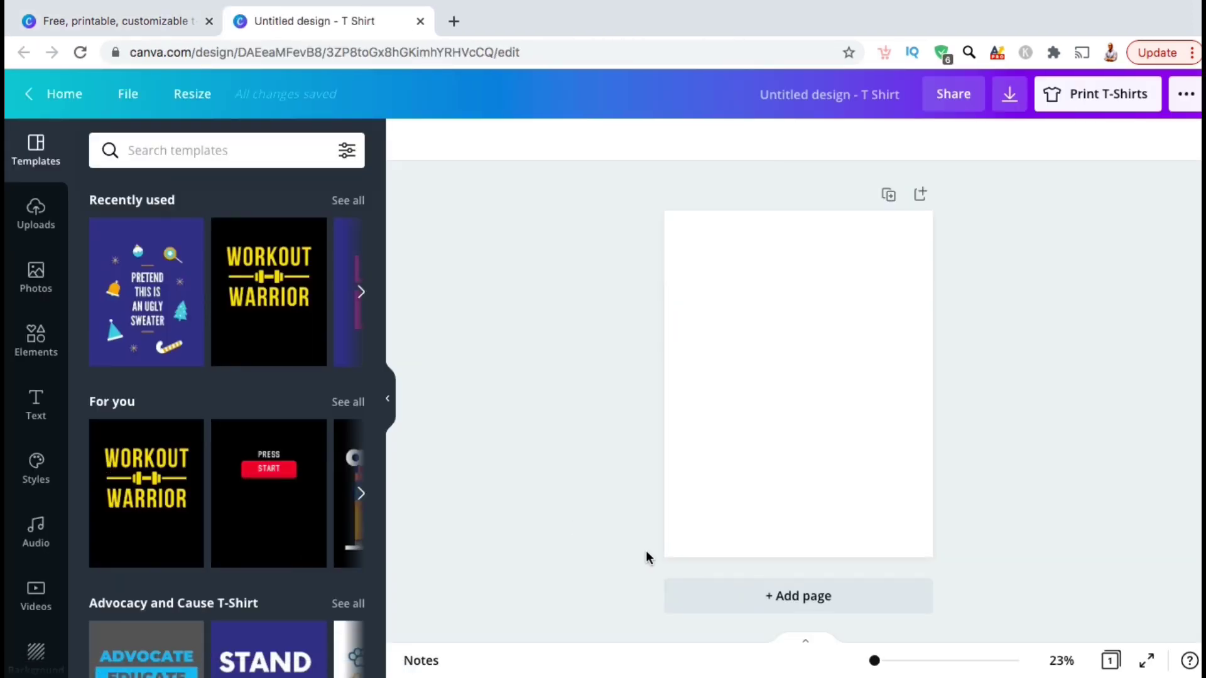
drag(874, 664, 877, 664)
click(485, 502)
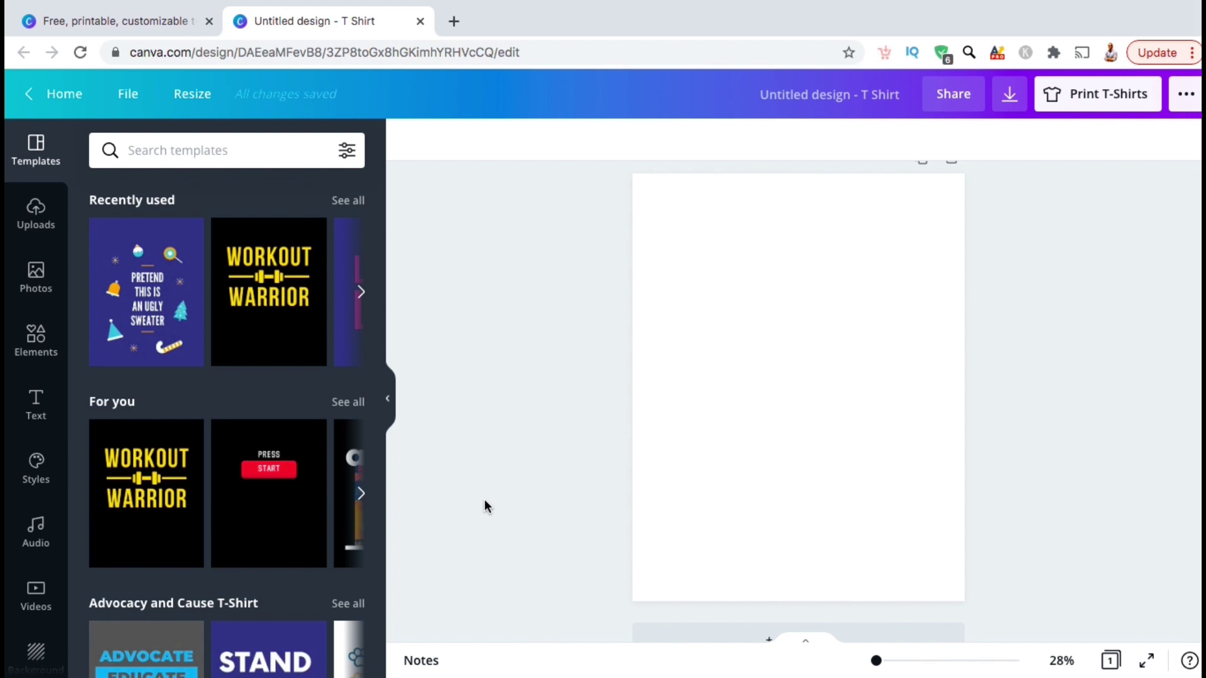
scroll(283, 364, down, 5)
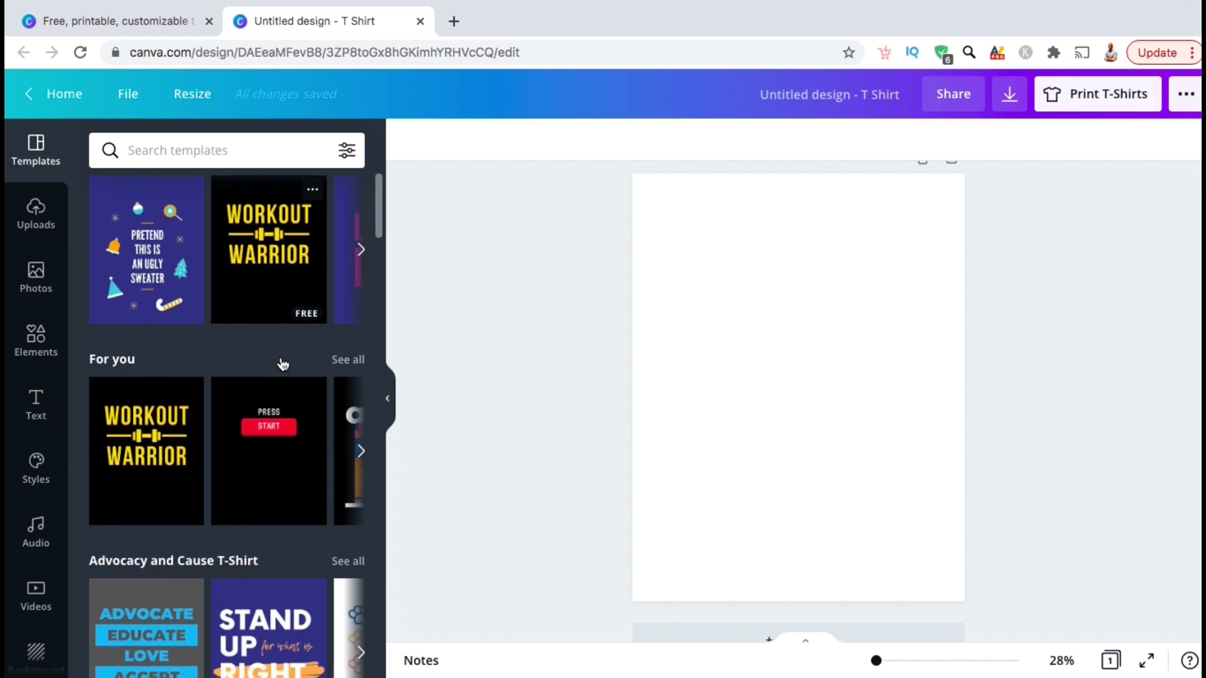
scroll(280, 356, down, 3)
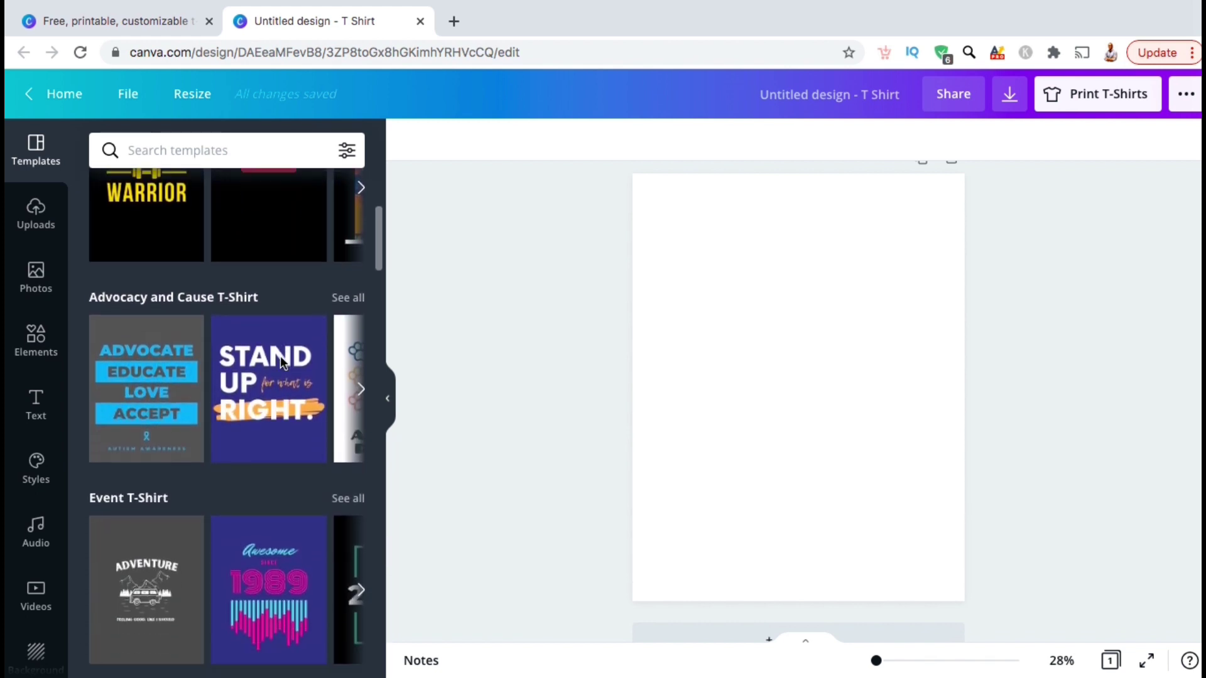
scroll(283, 365, down, 3)
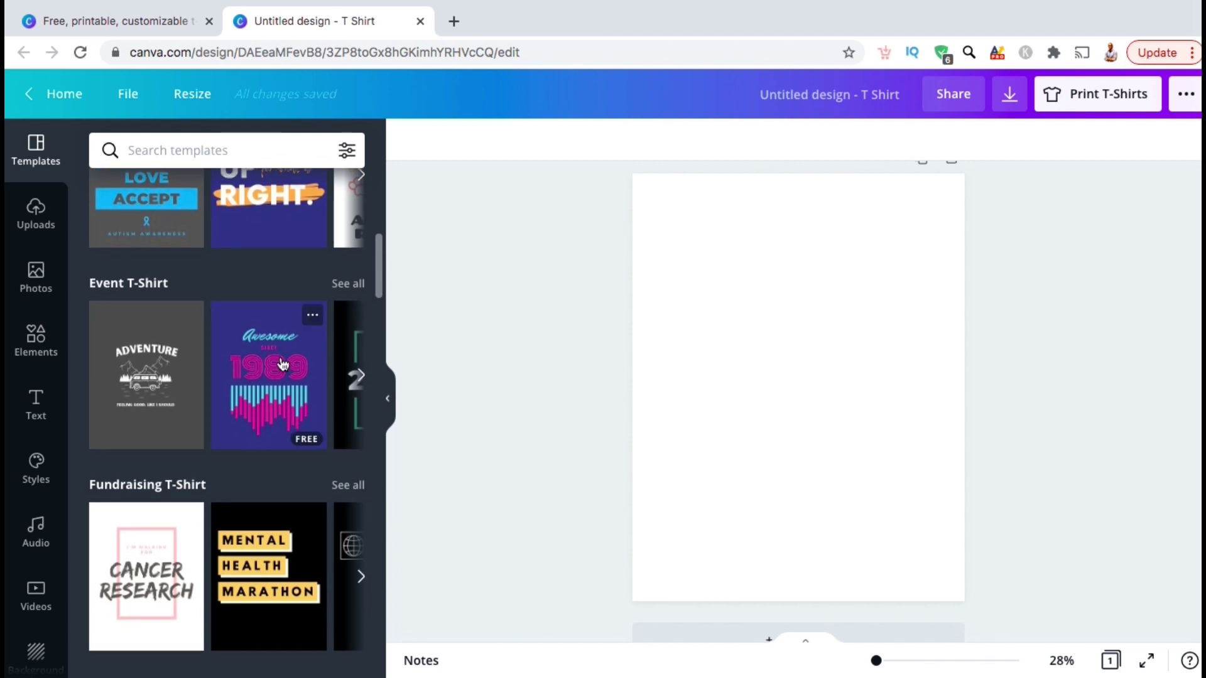
click(283, 364)
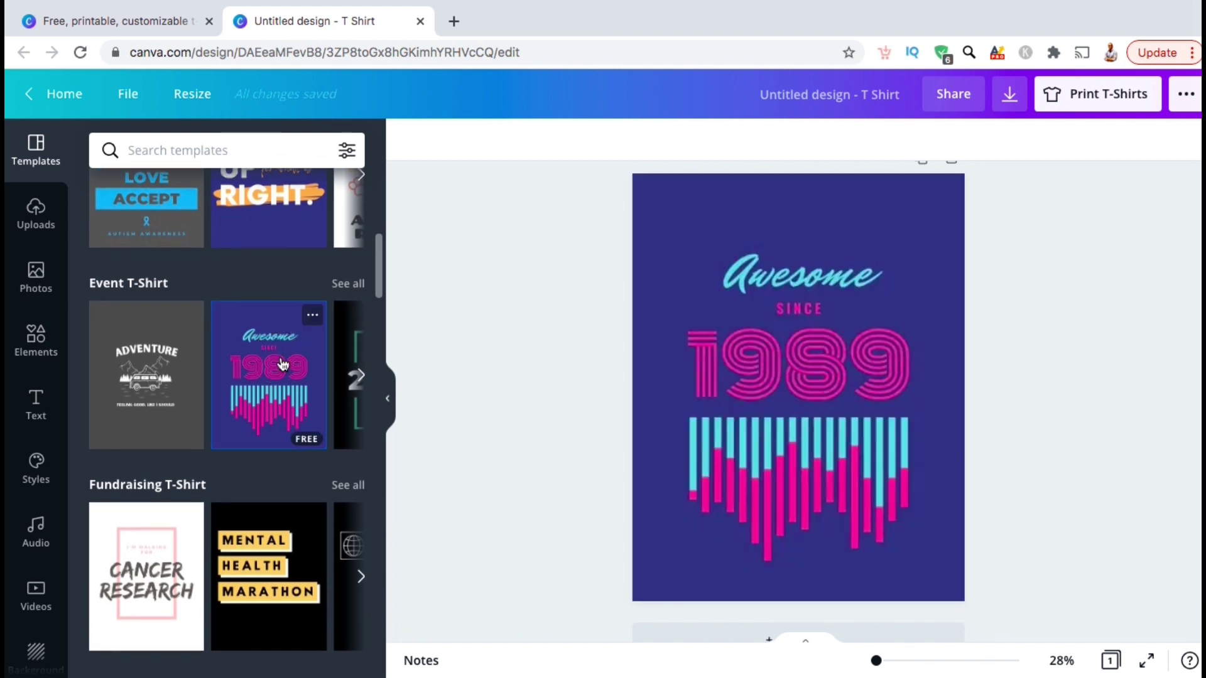
Step: Retype the heading as 'Create', then select and delete every template element
click(878, 285)
text(Create)
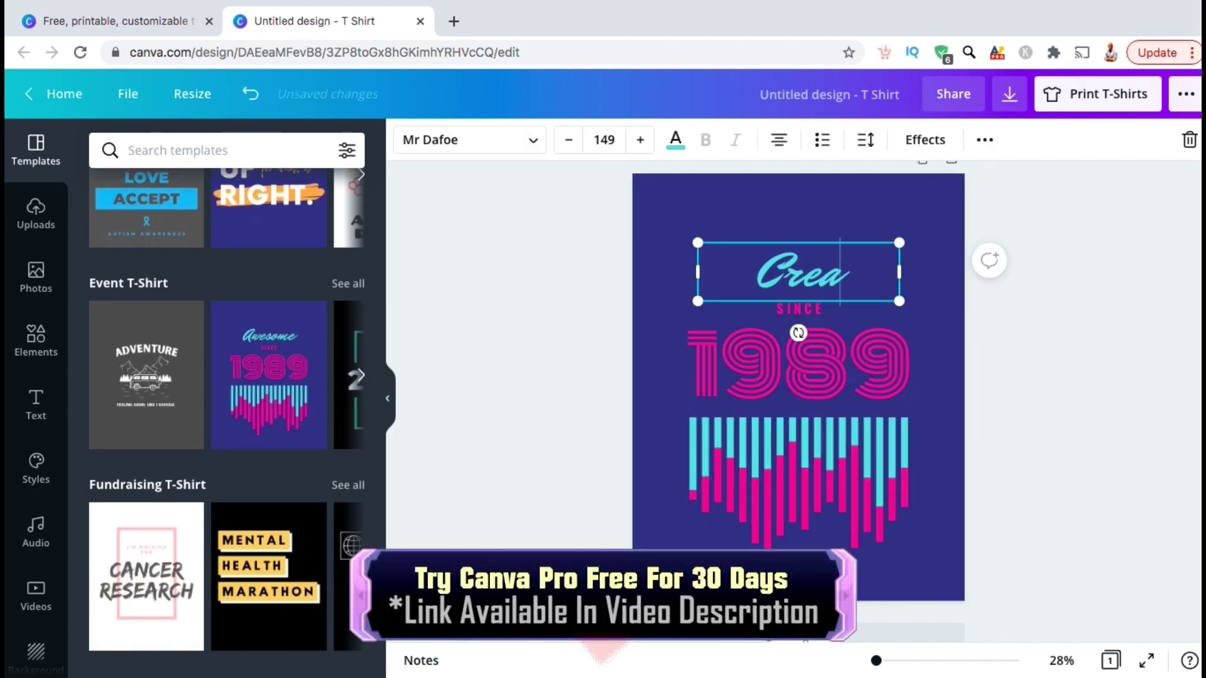
click(798, 358)
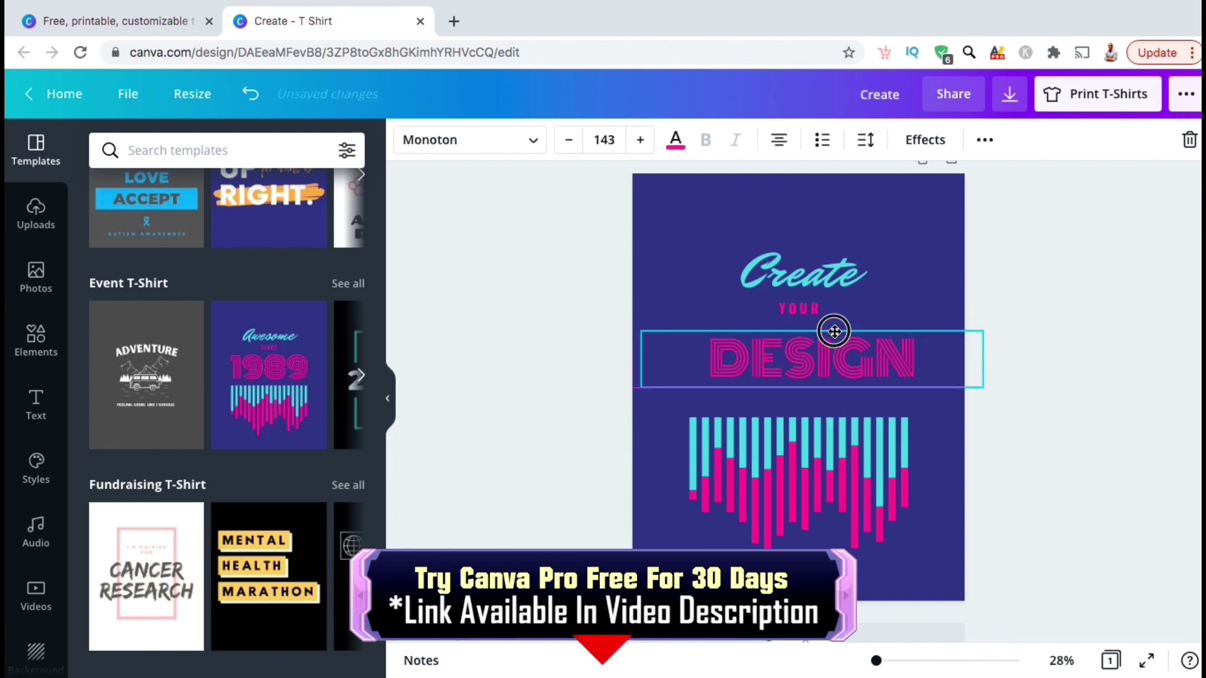
drag(834, 329, 821, 331)
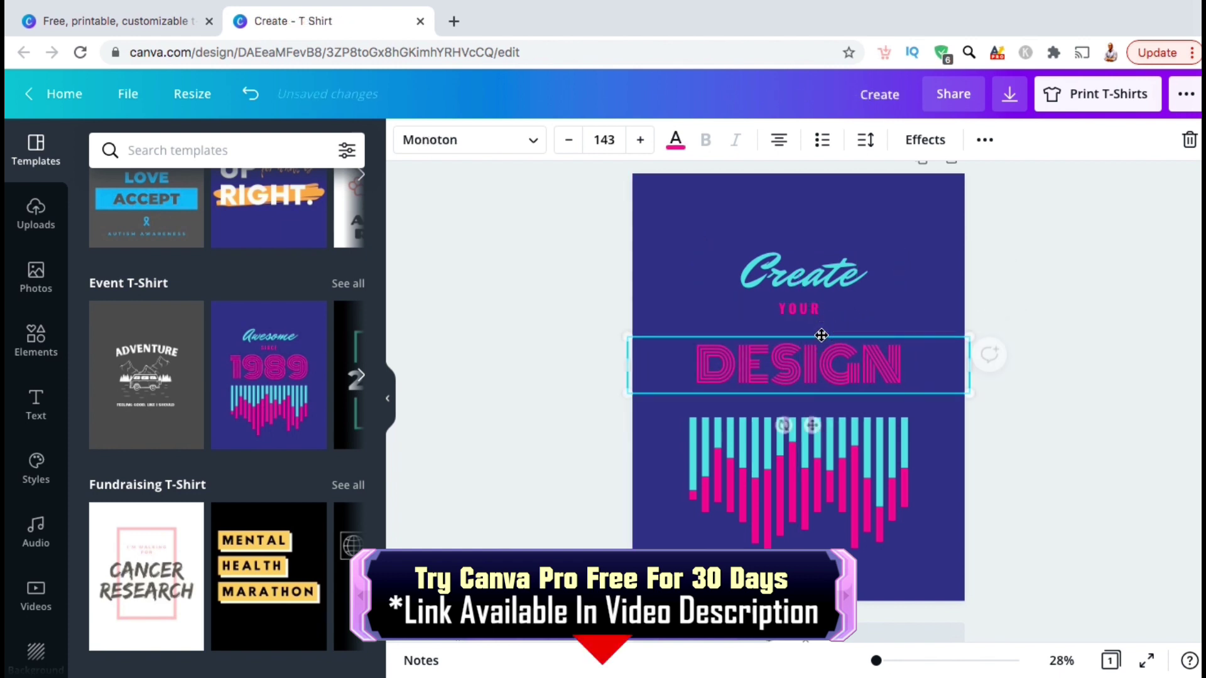
click(947, 455)
drag(568, 204, 893, 578)
key(Delete)
key(Delete)
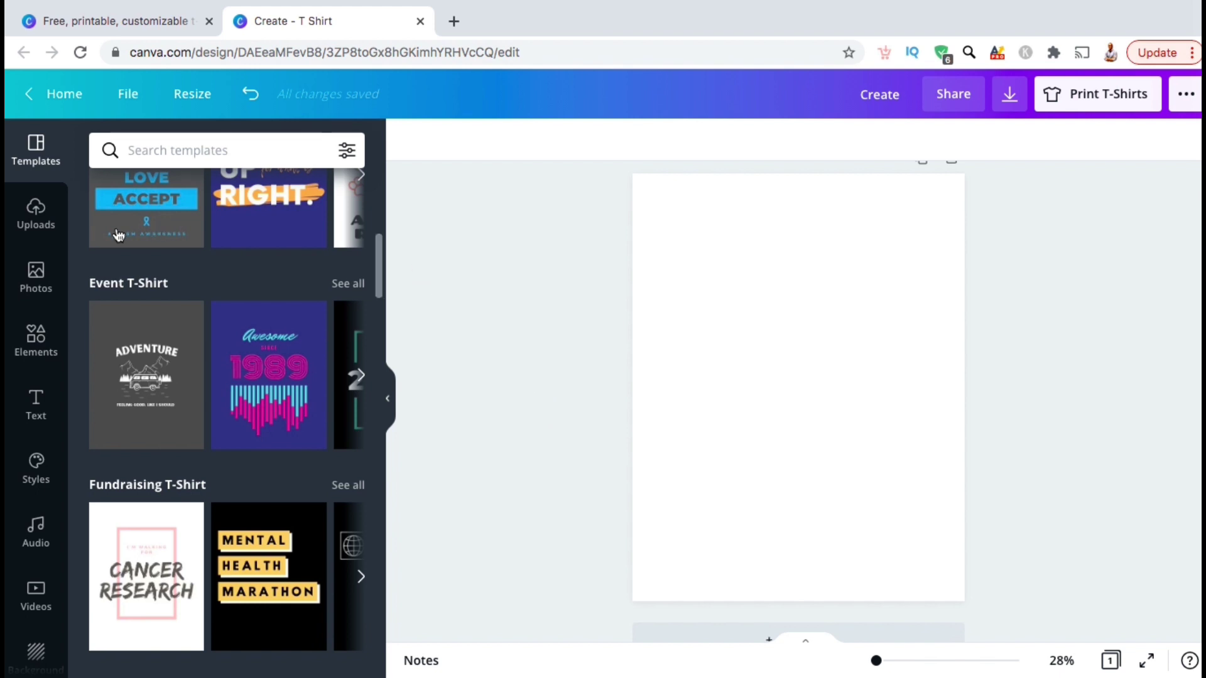
Step: Upload the ENZO dog photo from the computer and place it on the page
click(35, 224)
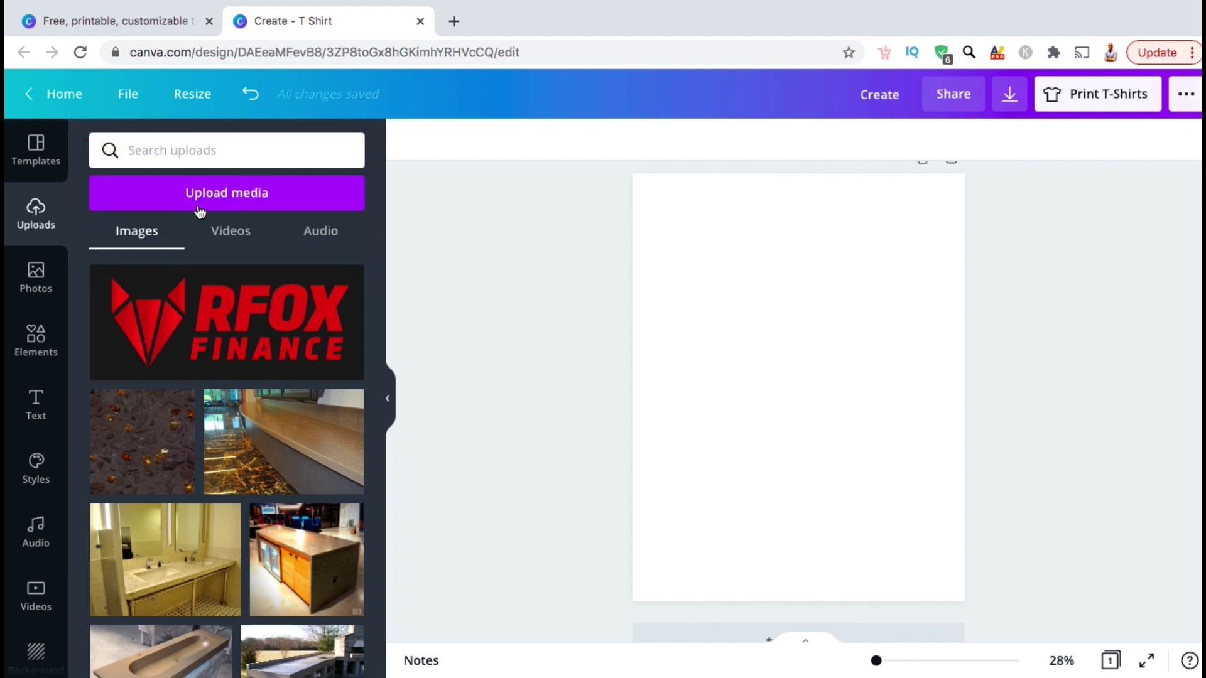
click(224, 208)
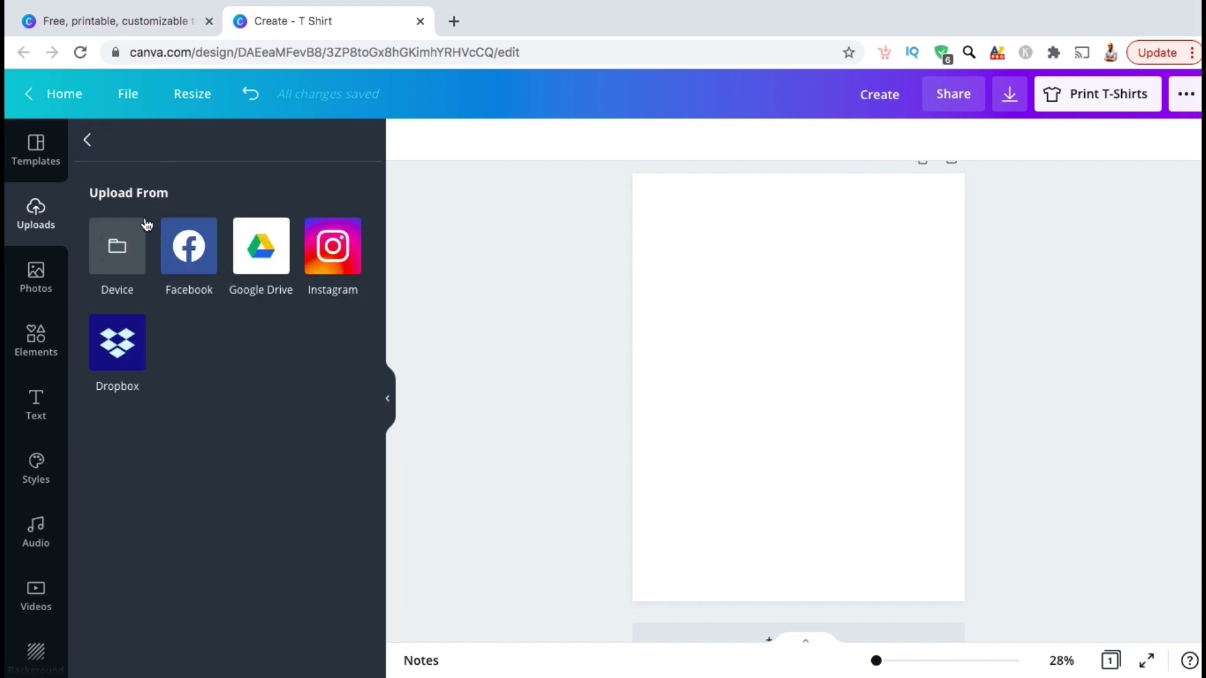
click(135, 268)
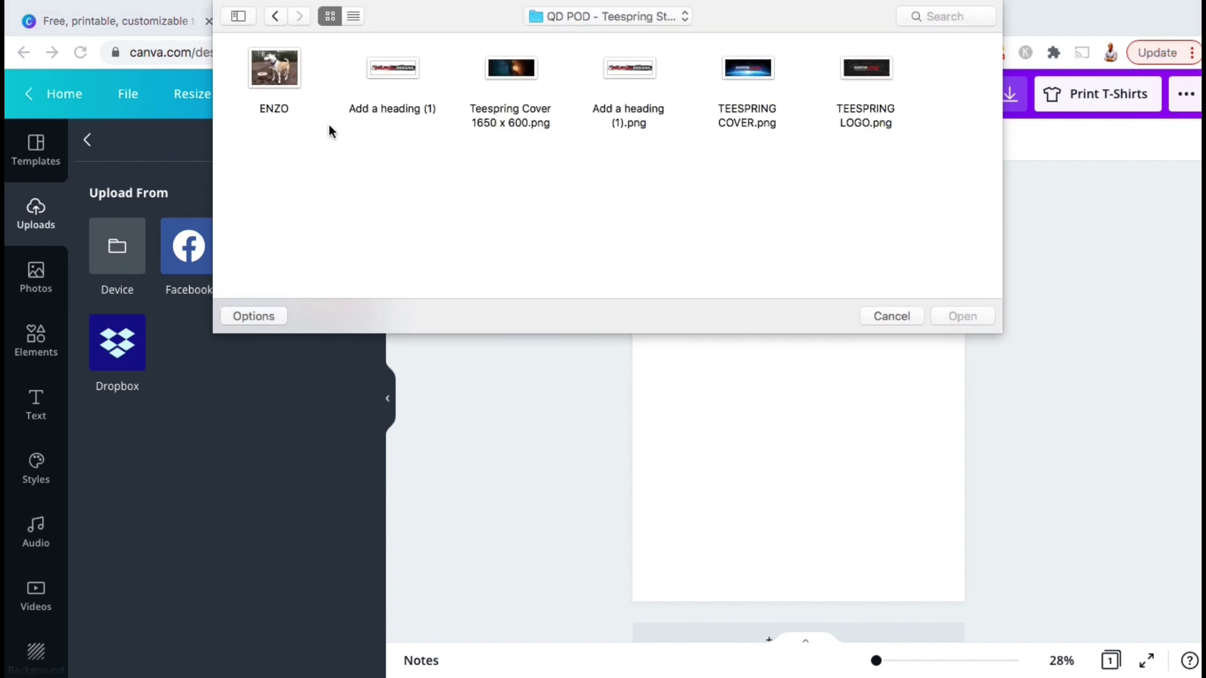
double_click(272, 76)
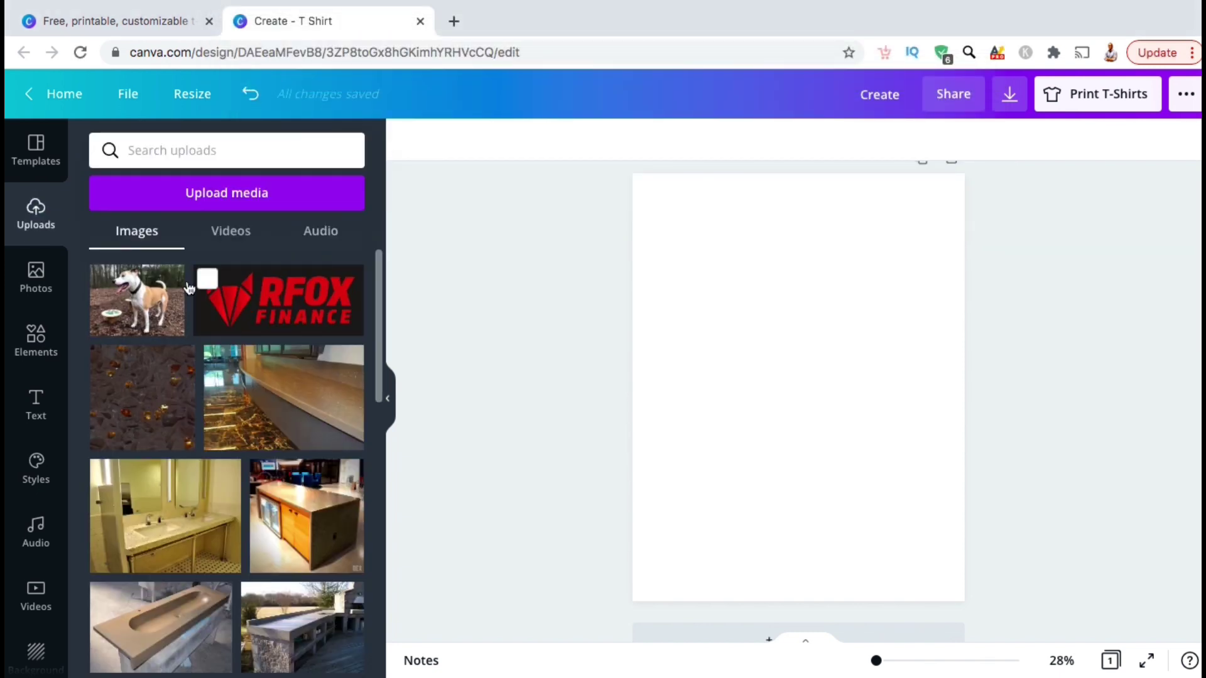
click(139, 317)
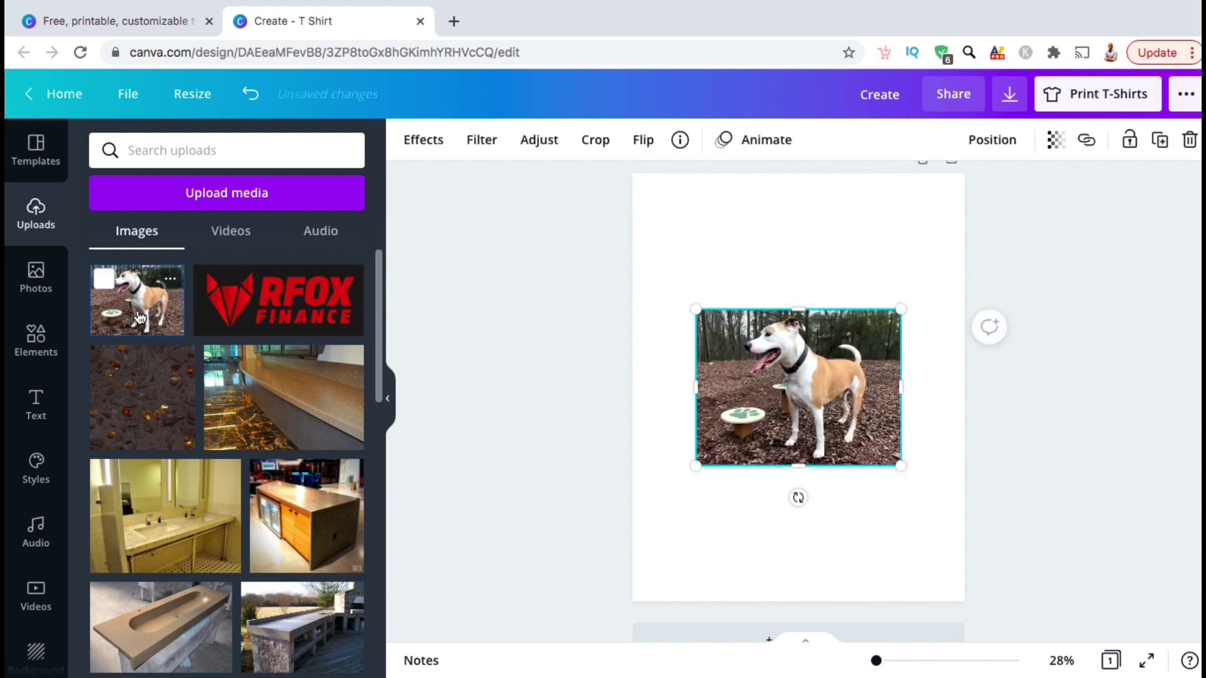
click(672, 449)
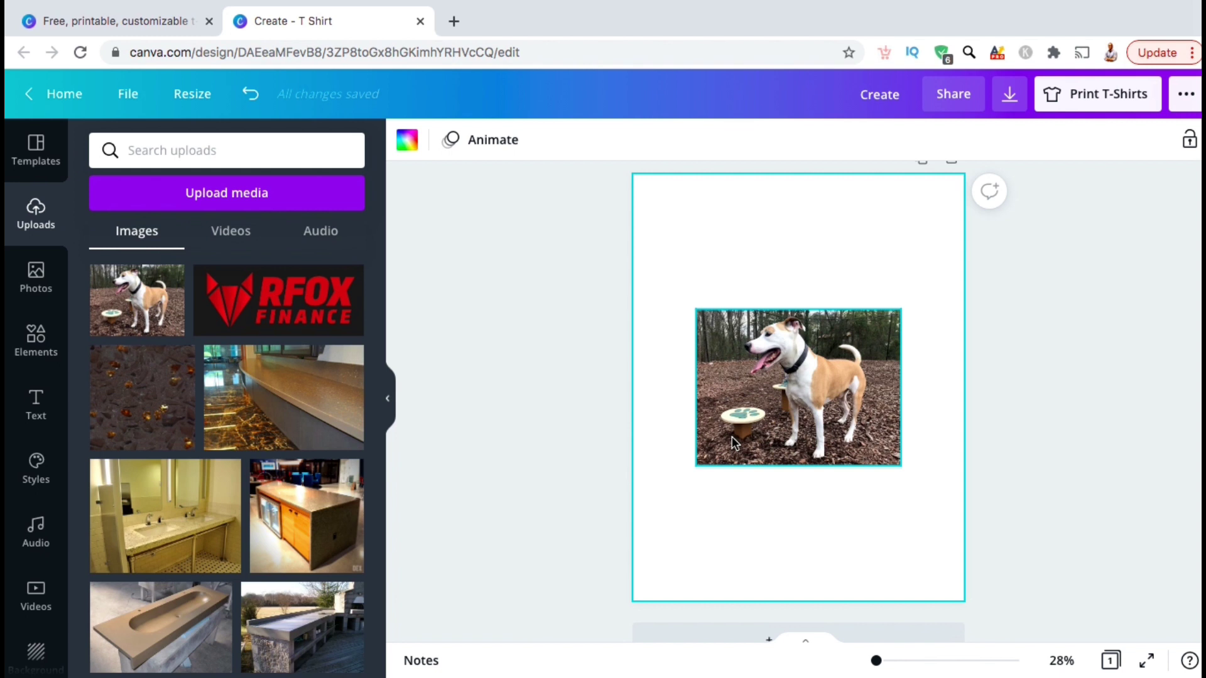
click(733, 436)
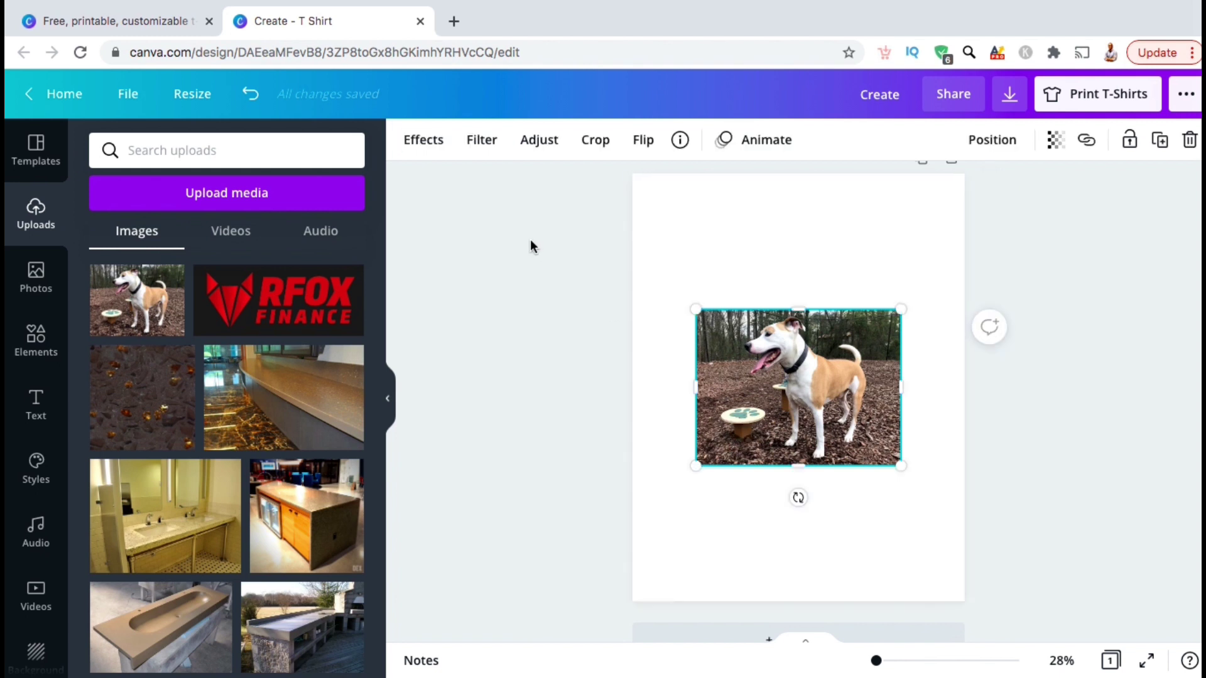
Step: Remove the dog photo's background, enlarge the cut-out, move it up-left, and pick the Erase brush
click(423, 150)
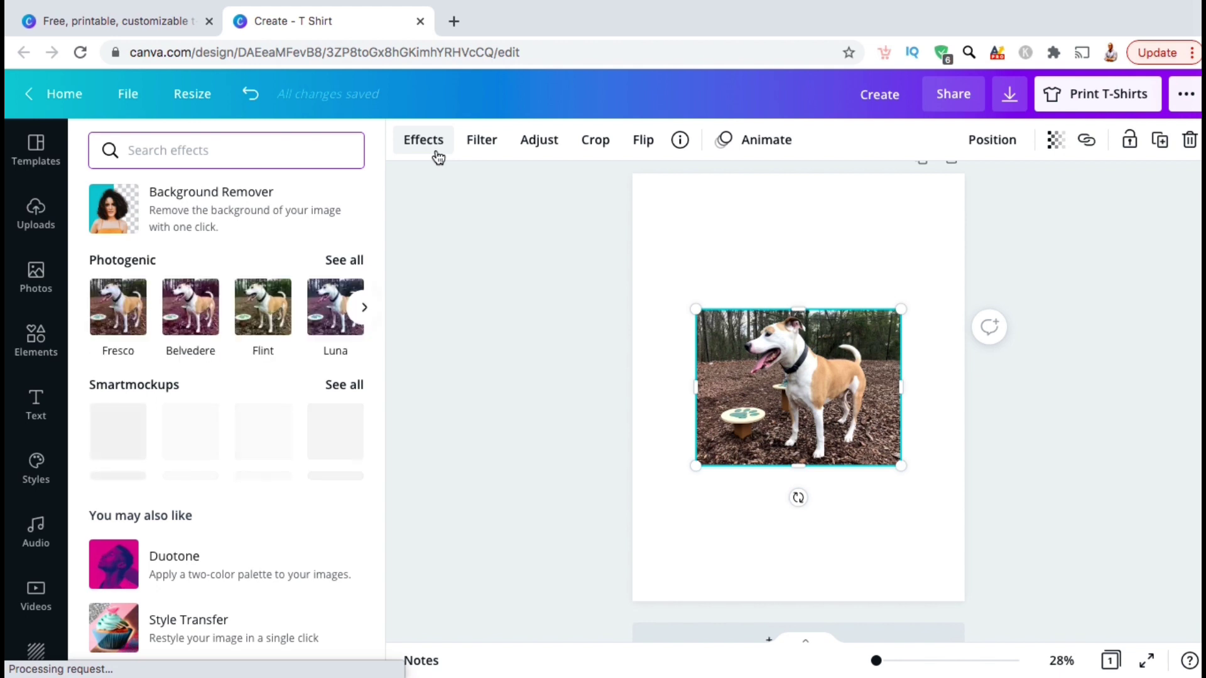
click(319, 209)
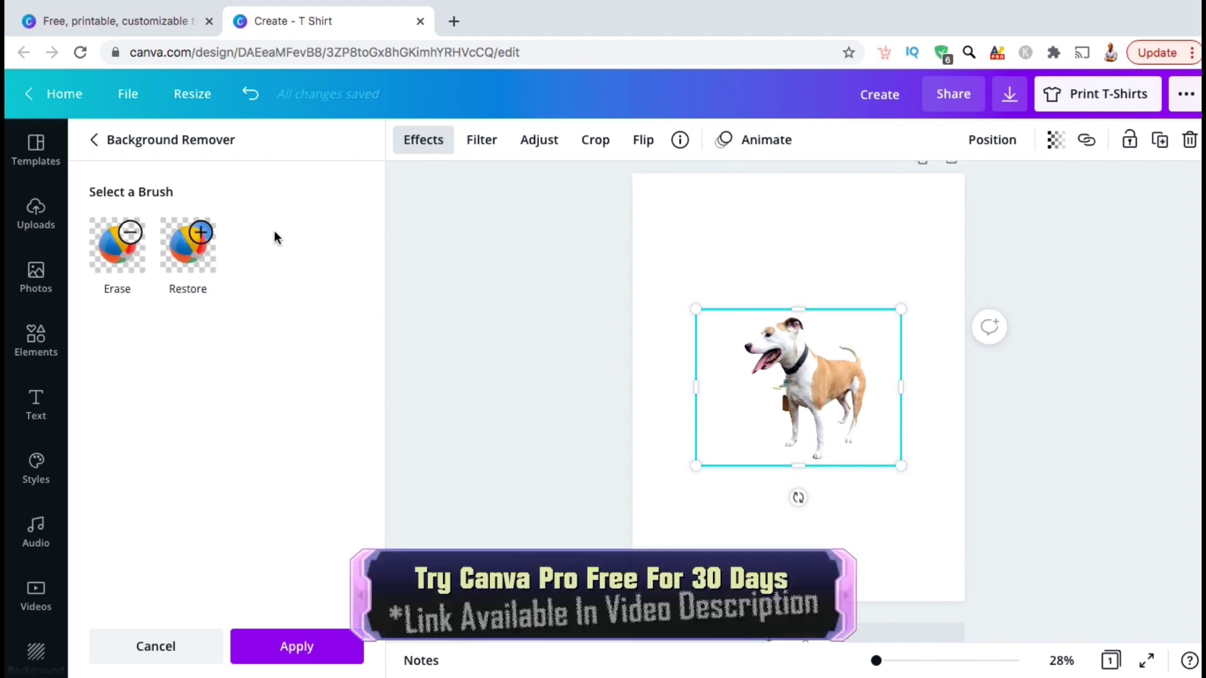
drag(702, 313, 633, 260)
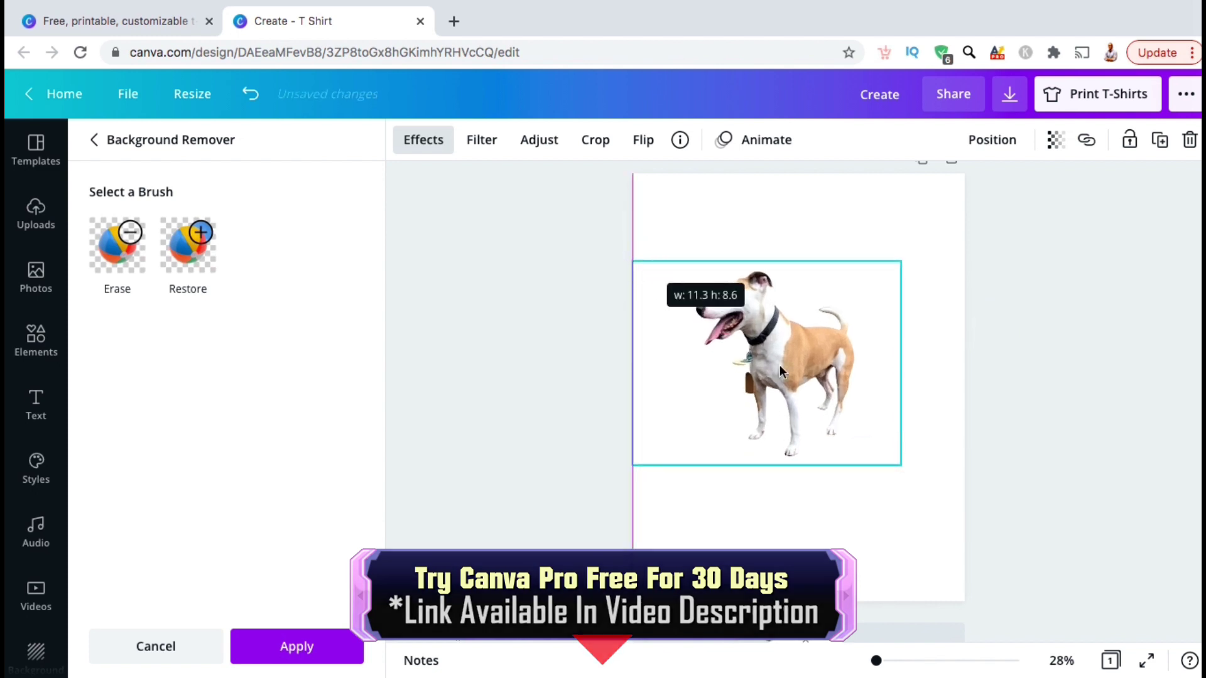
drag(901, 468, 1035, 580)
drag(911, 395, 861, 374)
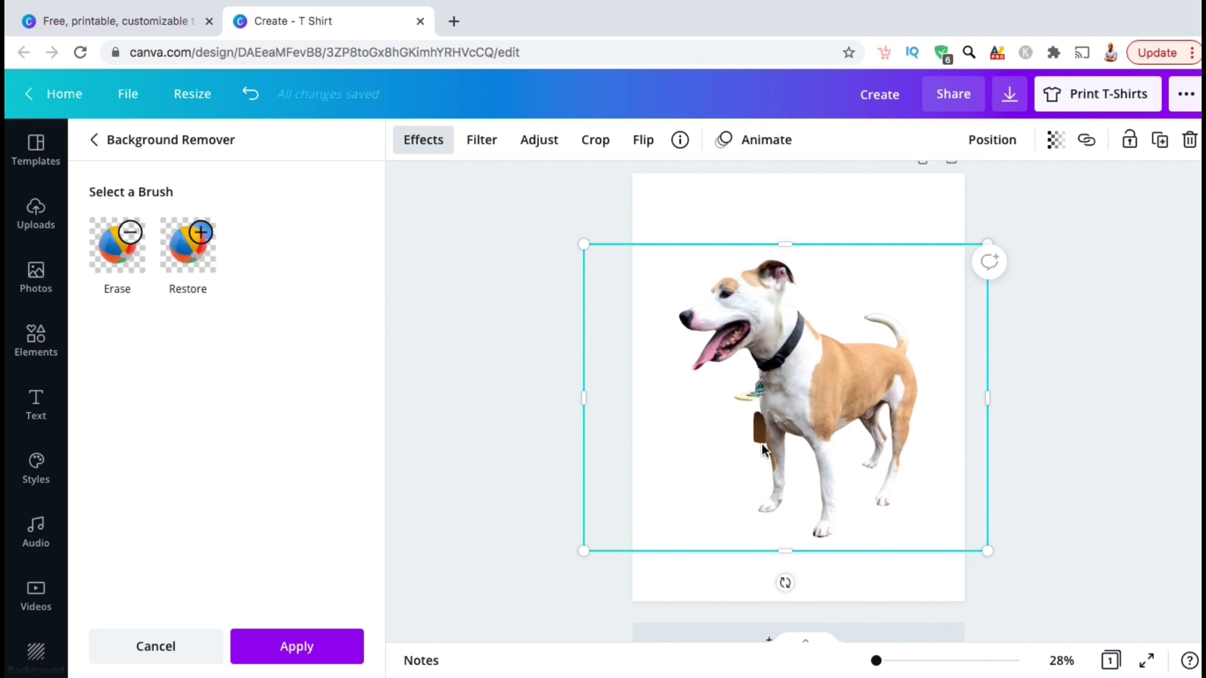
scroll(761, 447, up, 3)
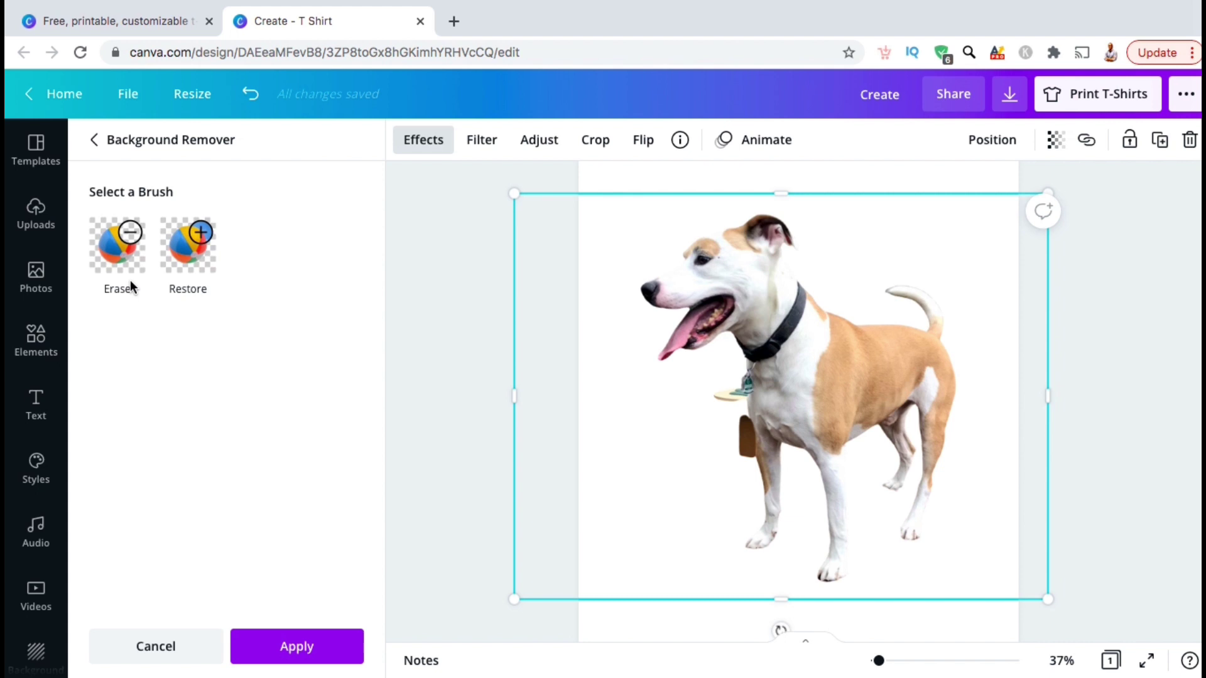
click(123, 246)
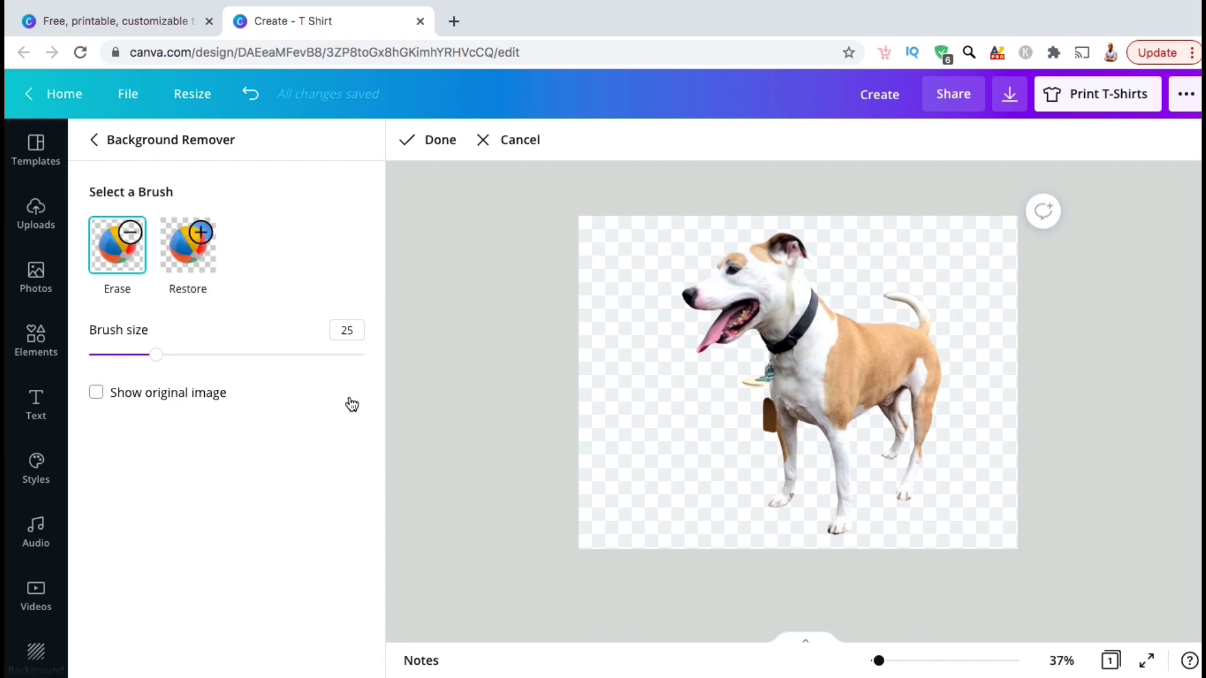
Step: Zoom in on the dog's legs and shrink the erase brush to size 11
drag(879, 661, 890, 659)
scroll(880, 492, down, 2)
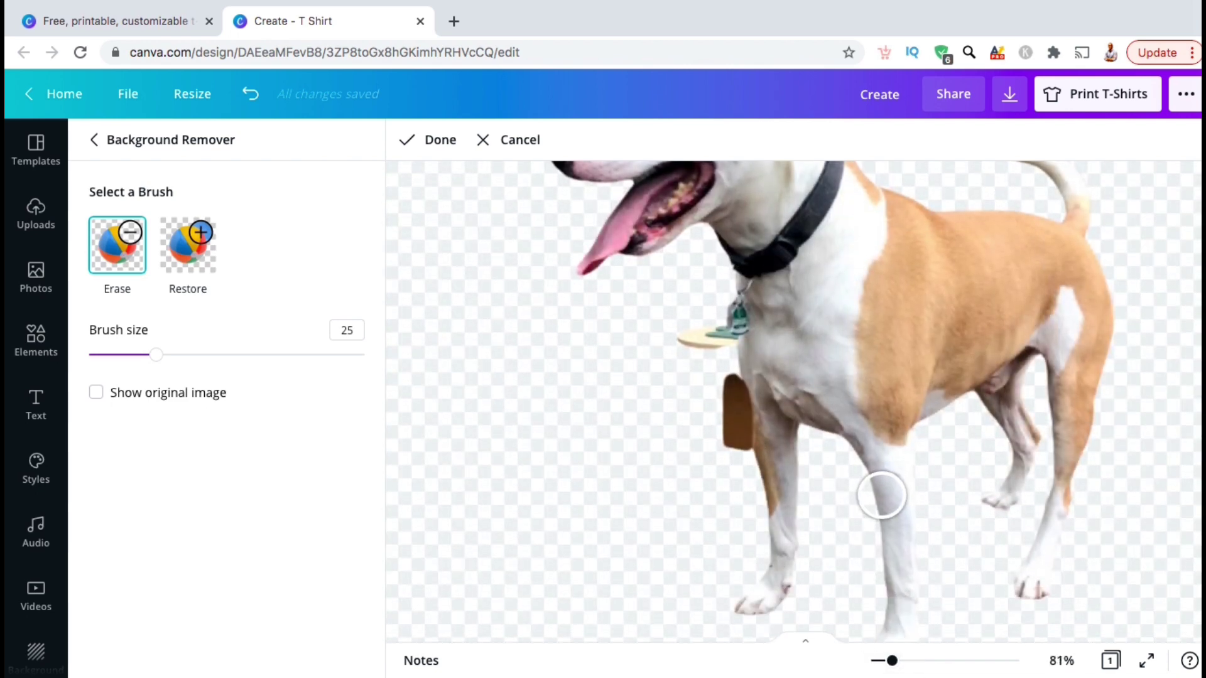
drag(892, 660, 934, 659)
scroll(874, 444, down, 4)
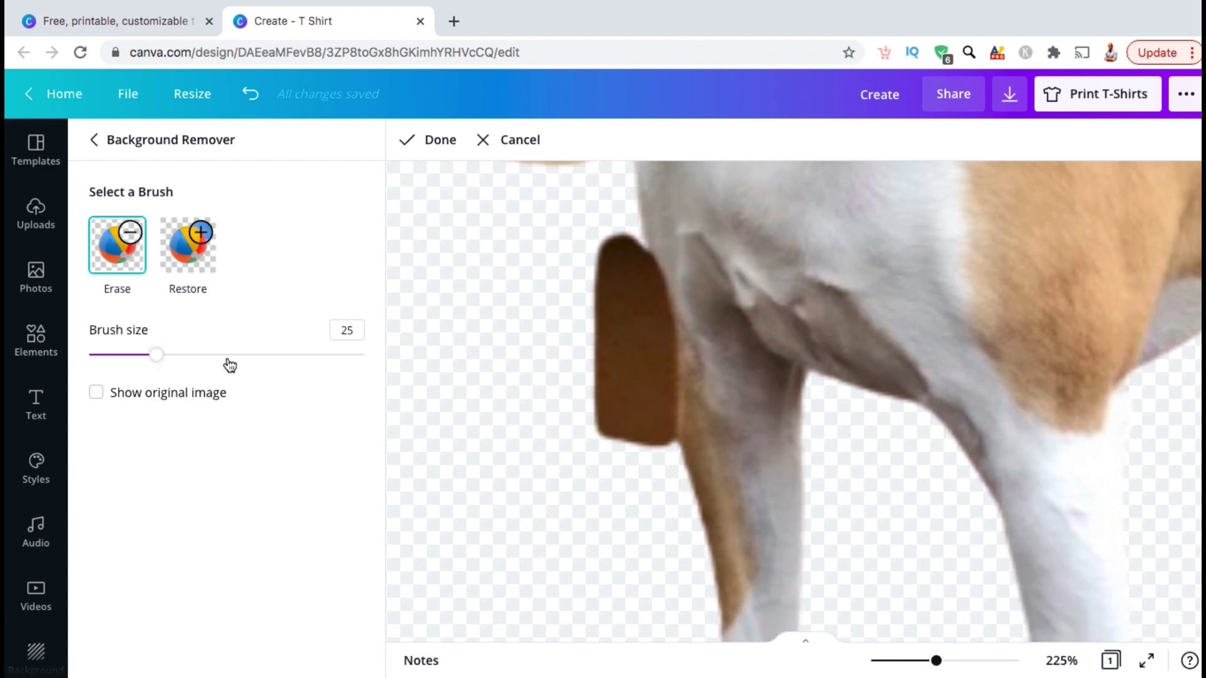
drag(164, 363, 138, 358)
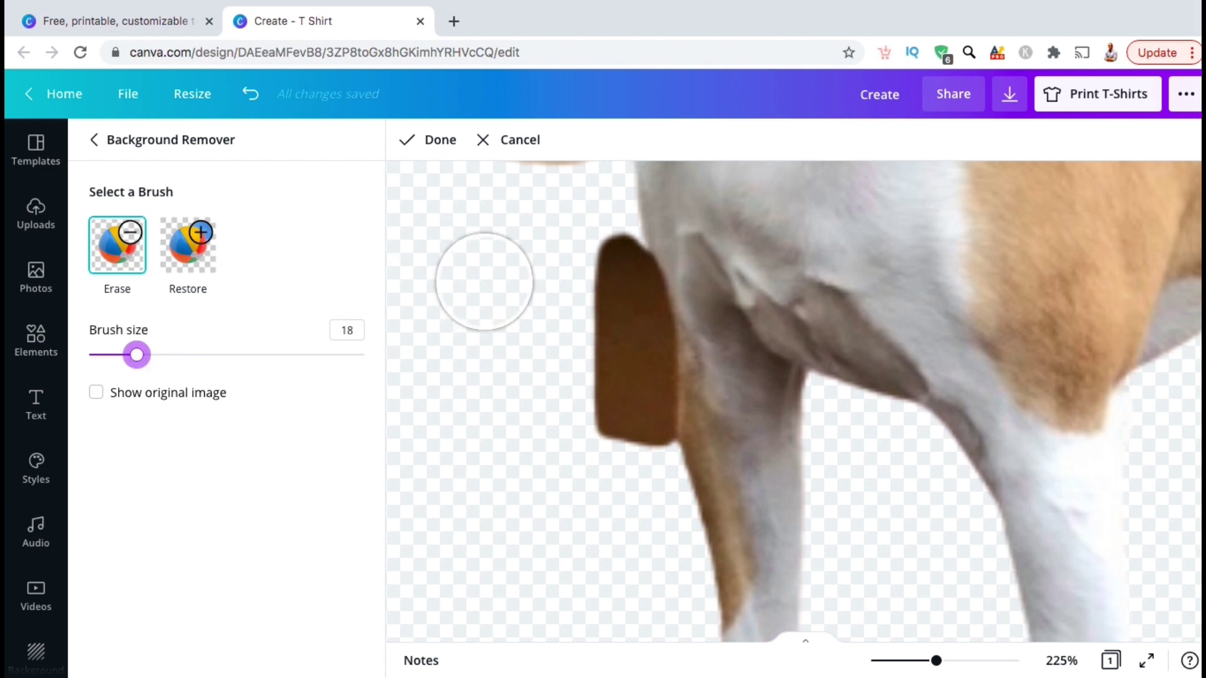
drag(137, 355, 118, 356)
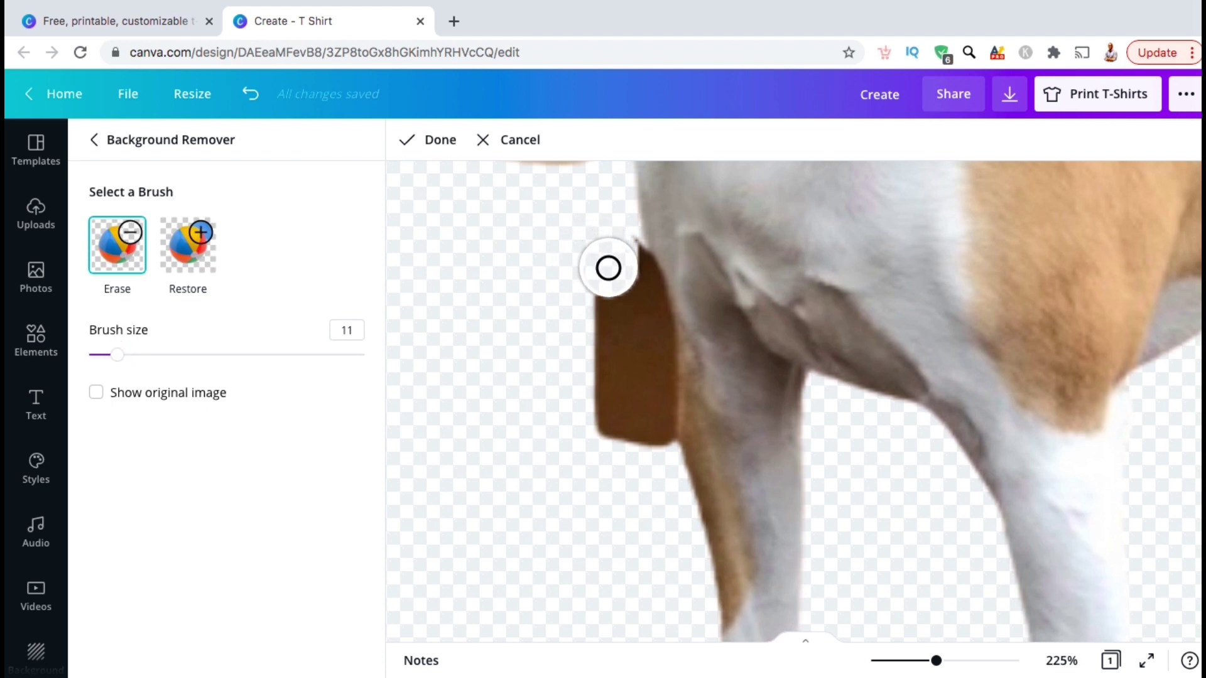
Step: Erase leftover background beside the front leg and under the collar tag
mouse_move(612, 260)
mouse_down()
mouse_move(600, 409)
mouse_move(638, 438)
mouse_up()
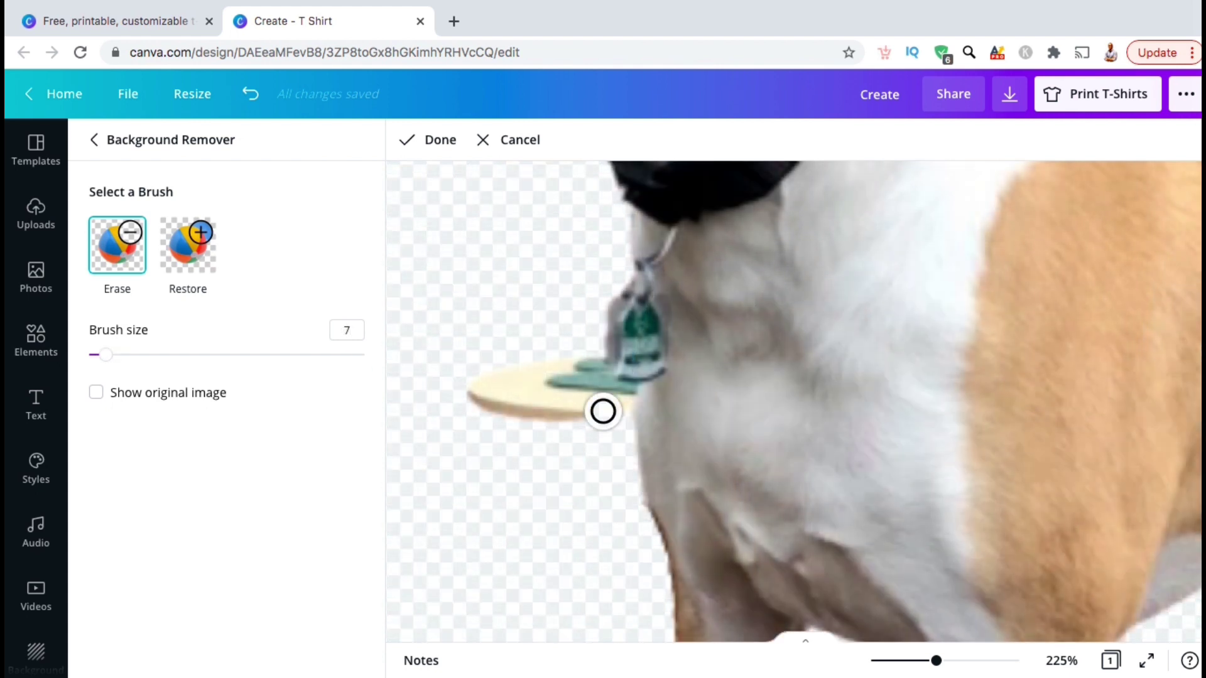
mouse_move(603, 412)
mouse_down()
mouse_move(523, 411)
mouse_move(486, 393)
mouse_move(488, 375)
mouse_move(597, 365)
mouse_up()
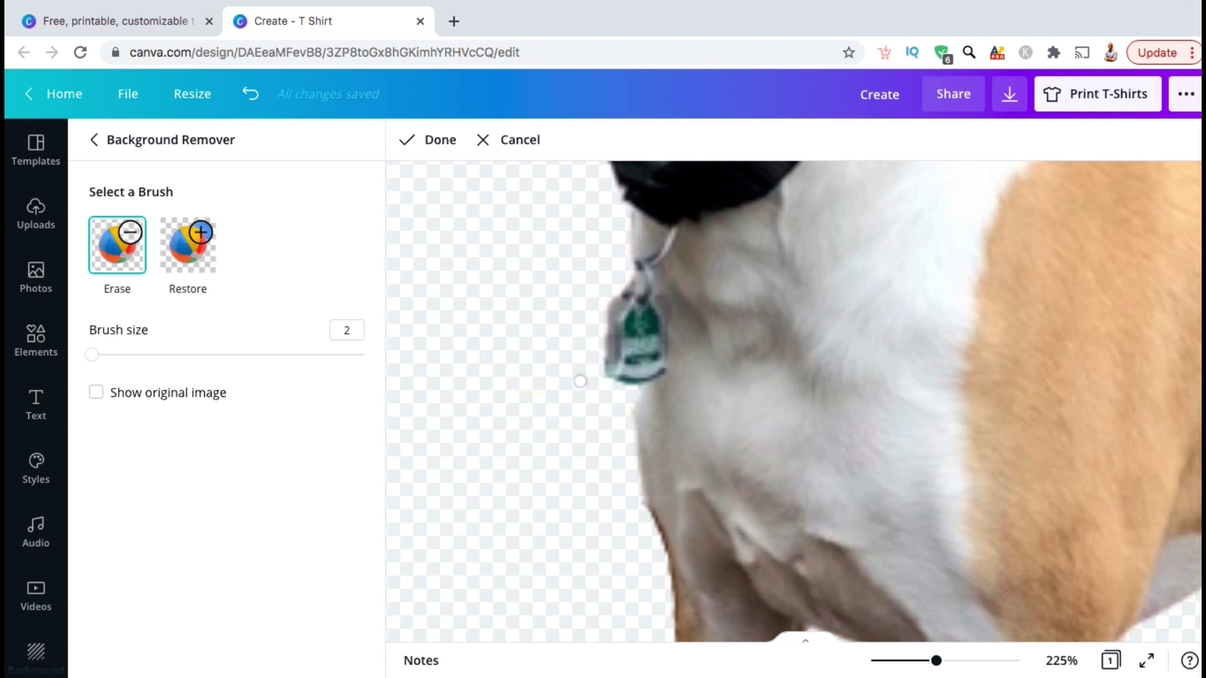
drag(936, 661, 884, 657)
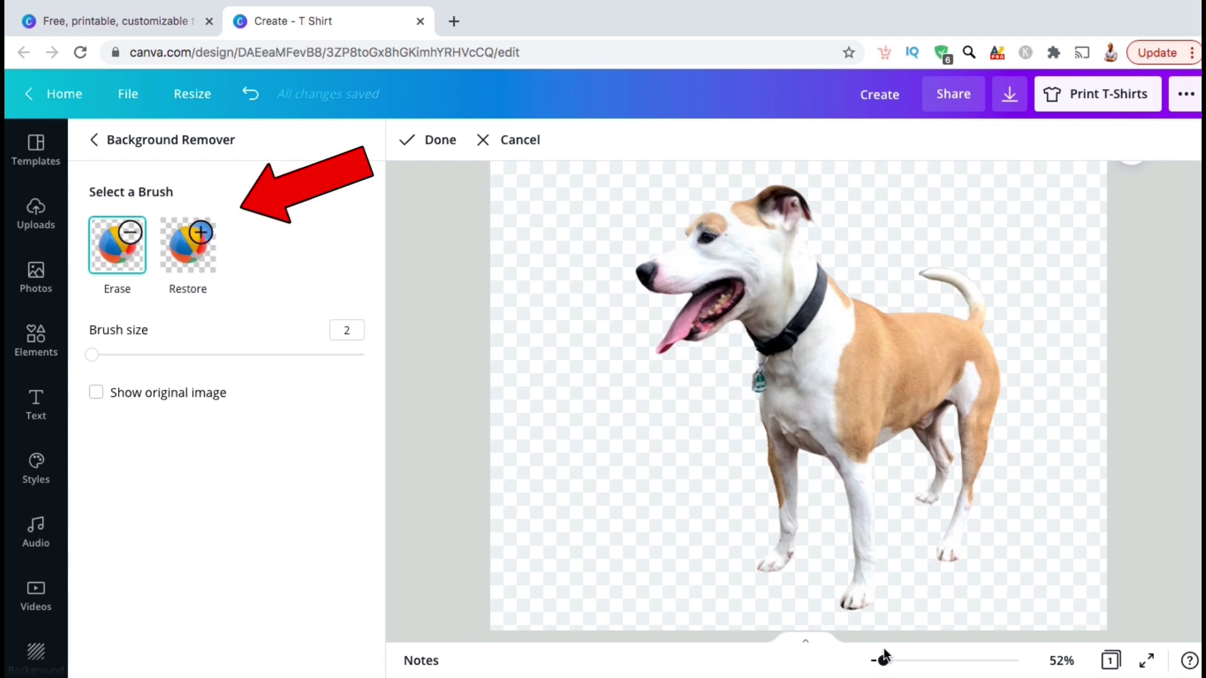
Step: Finish the erase touch-ups and apply the background removal to the dog photo
click(431, 155)
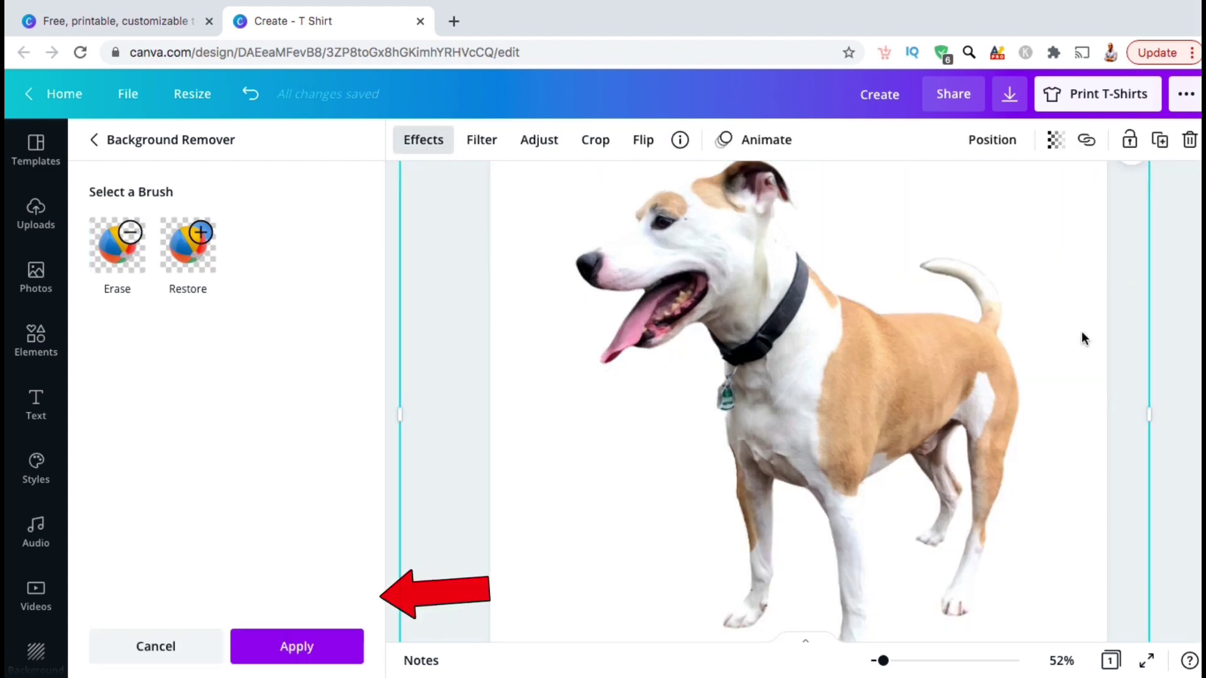
click(345, 644)
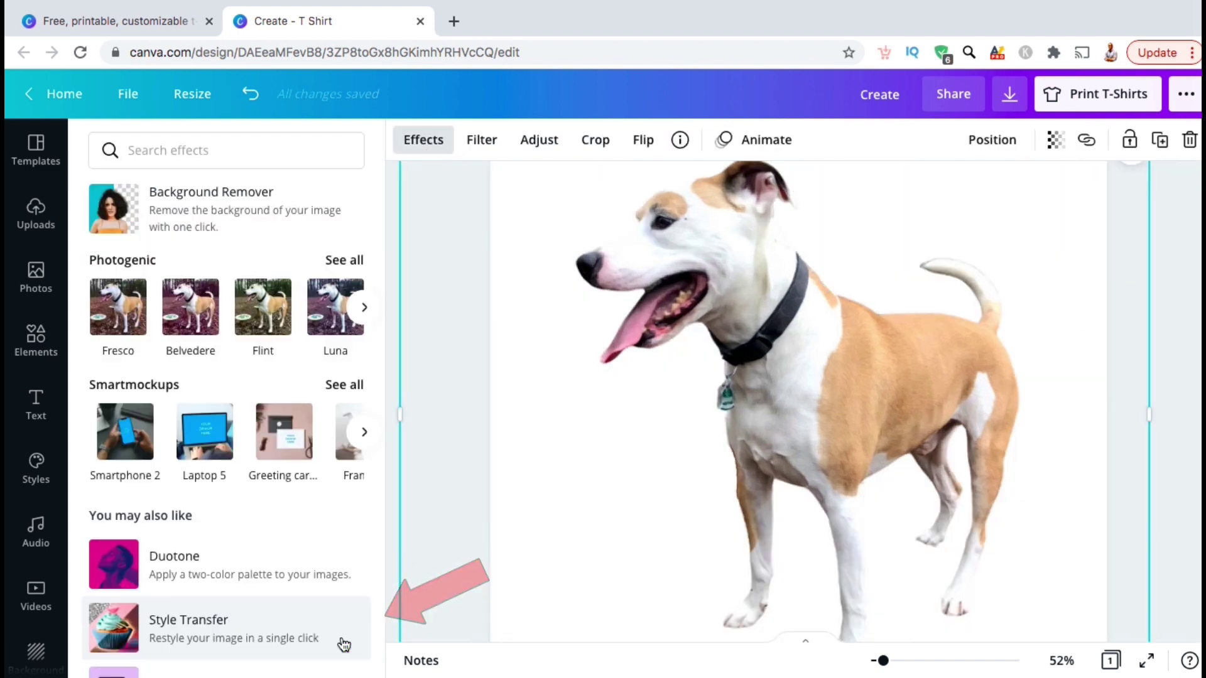
click(1167, 372)
Step: Zoom out to the whole page and reposition the dog cut-out near the centre
drag(883, 661, 877, 667)
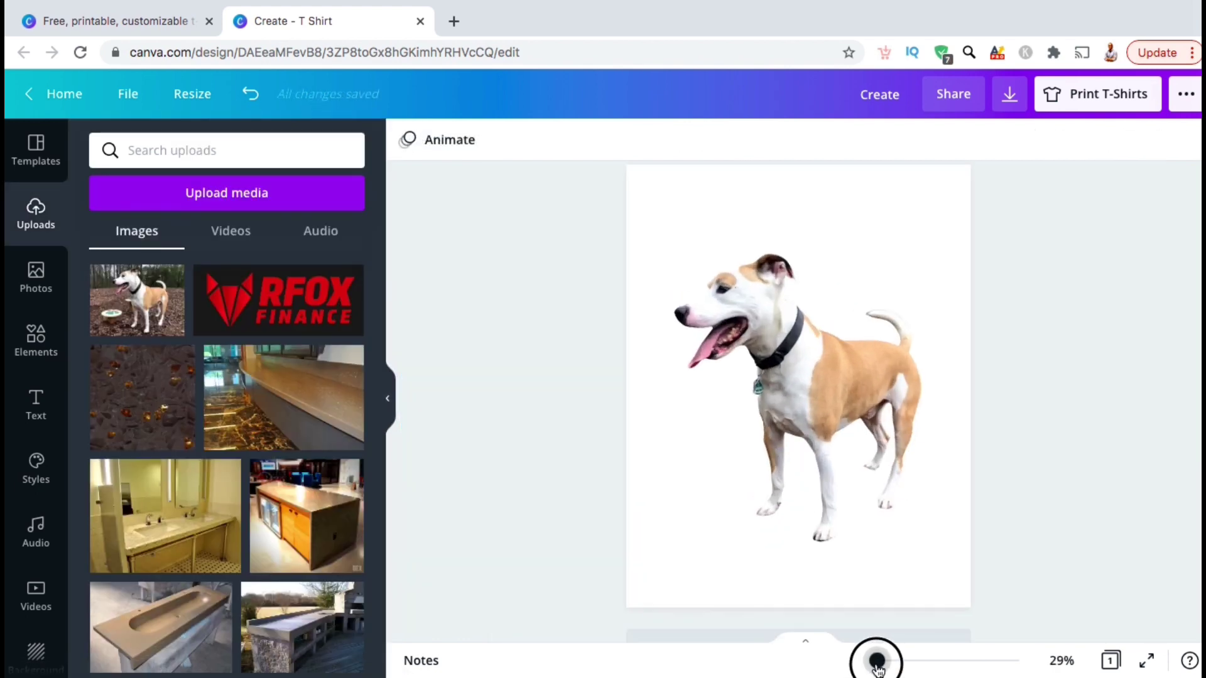
click(785, 440)
drag(689, 494, 674, 511)
drag(855, 374, 857, 393)
click(1053, 375)
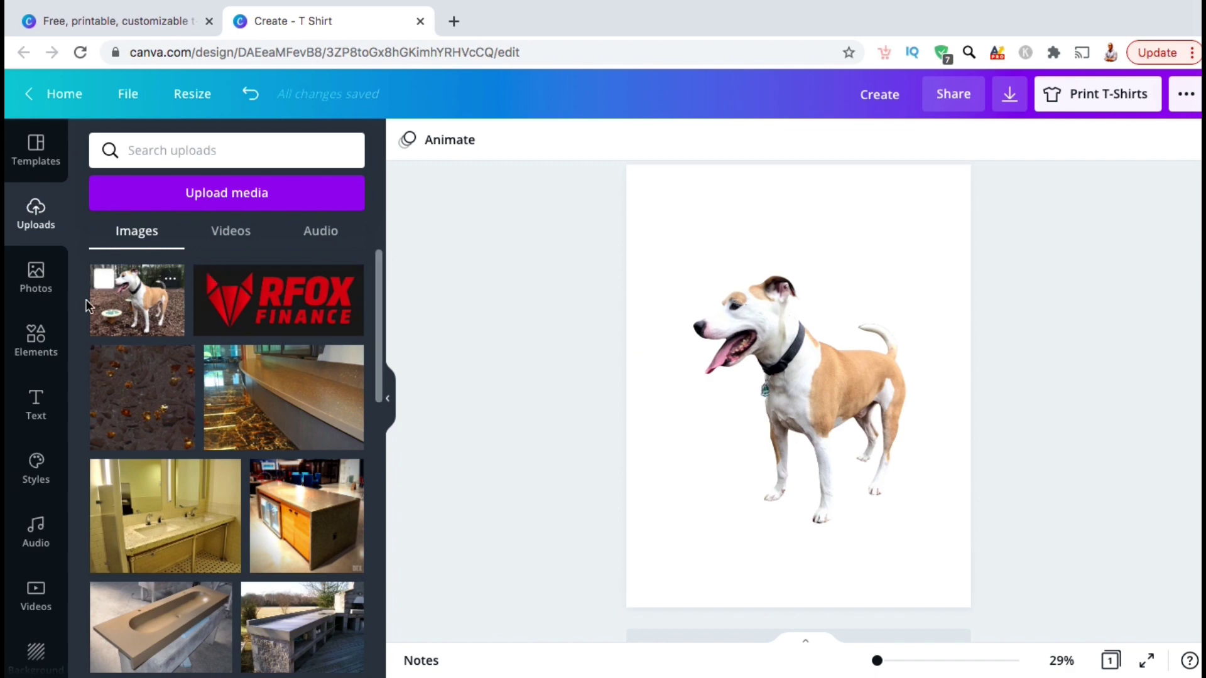
Step: Bring up the Text panel and scroll the font combinations down to the JOLLY preset
click(41, 400)
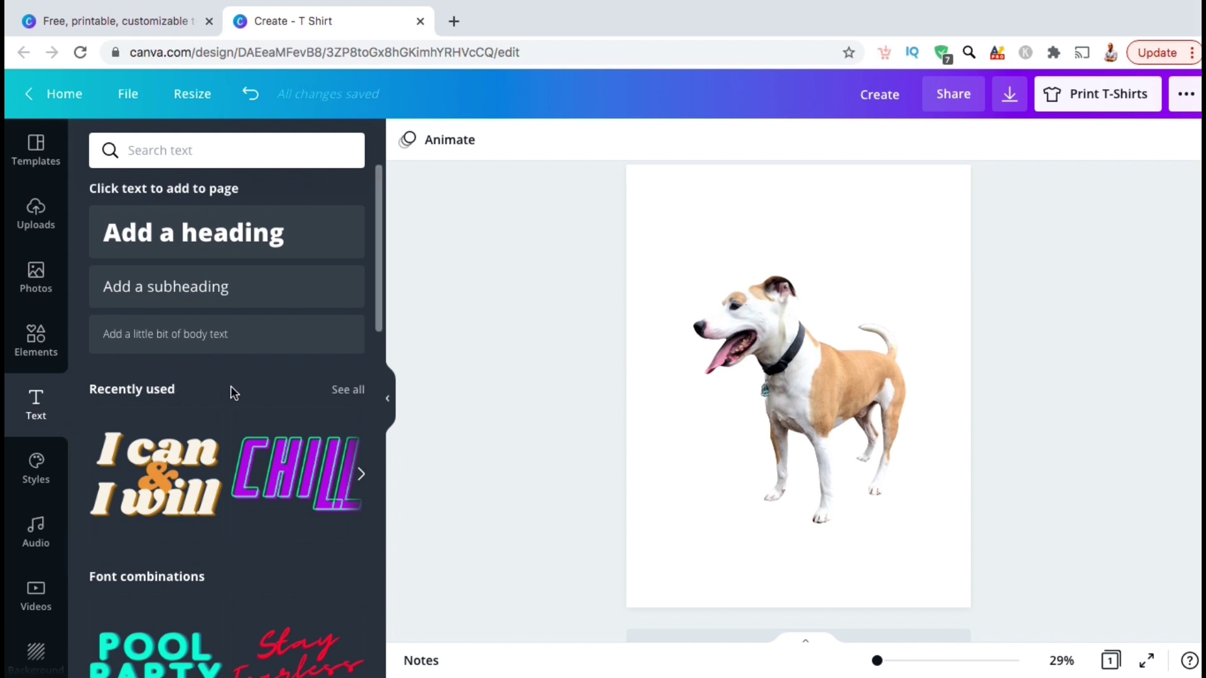
drag(296, 283, 283, 350)
scroll(282, 404, down, 6)
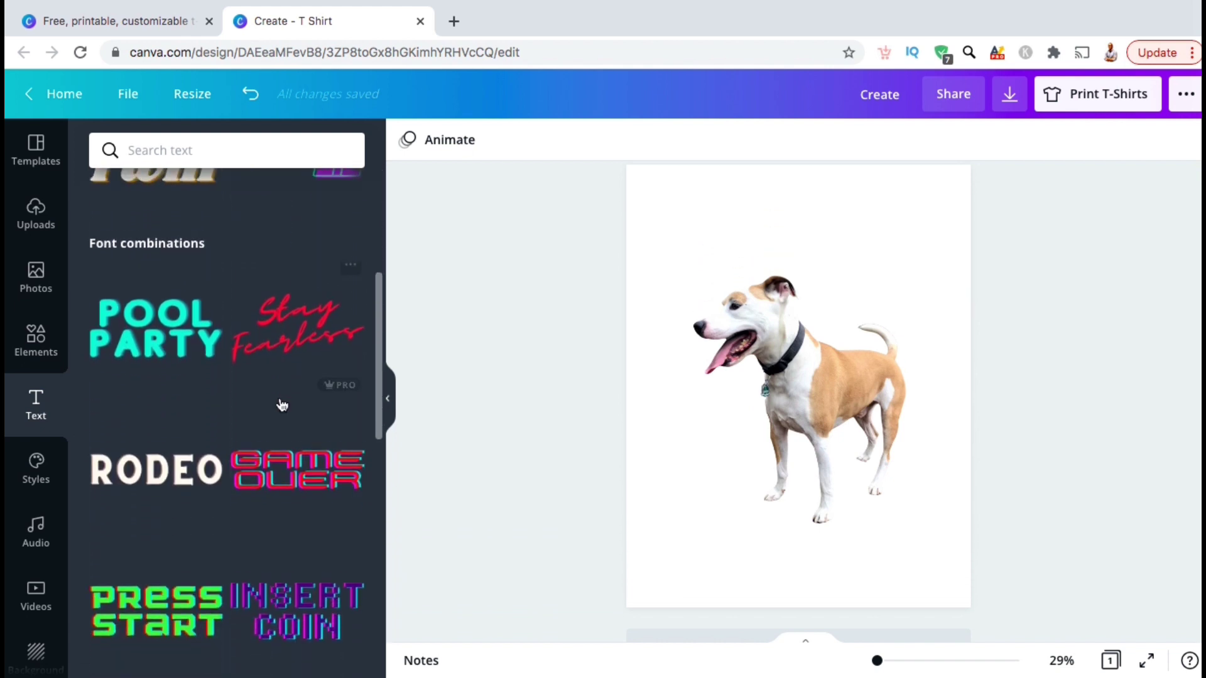
scroll(282, 405, down, 5)
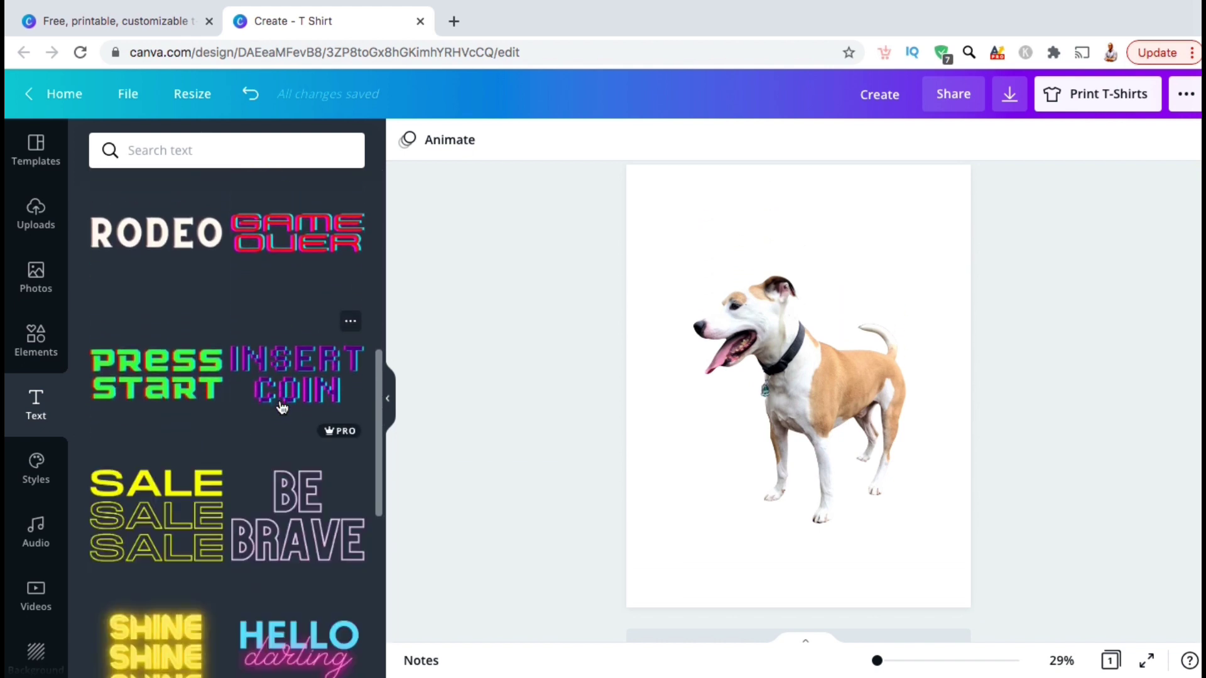
scroll(282, 406, down, 8)
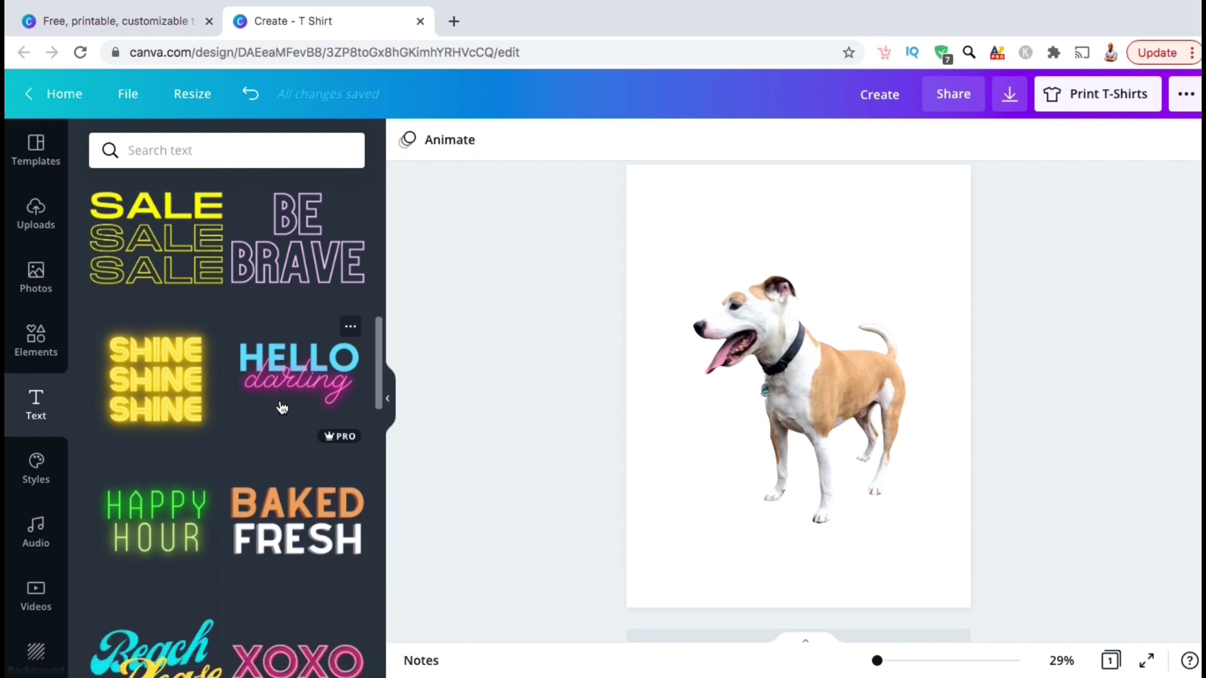
scroll(282, 407, down, 8)
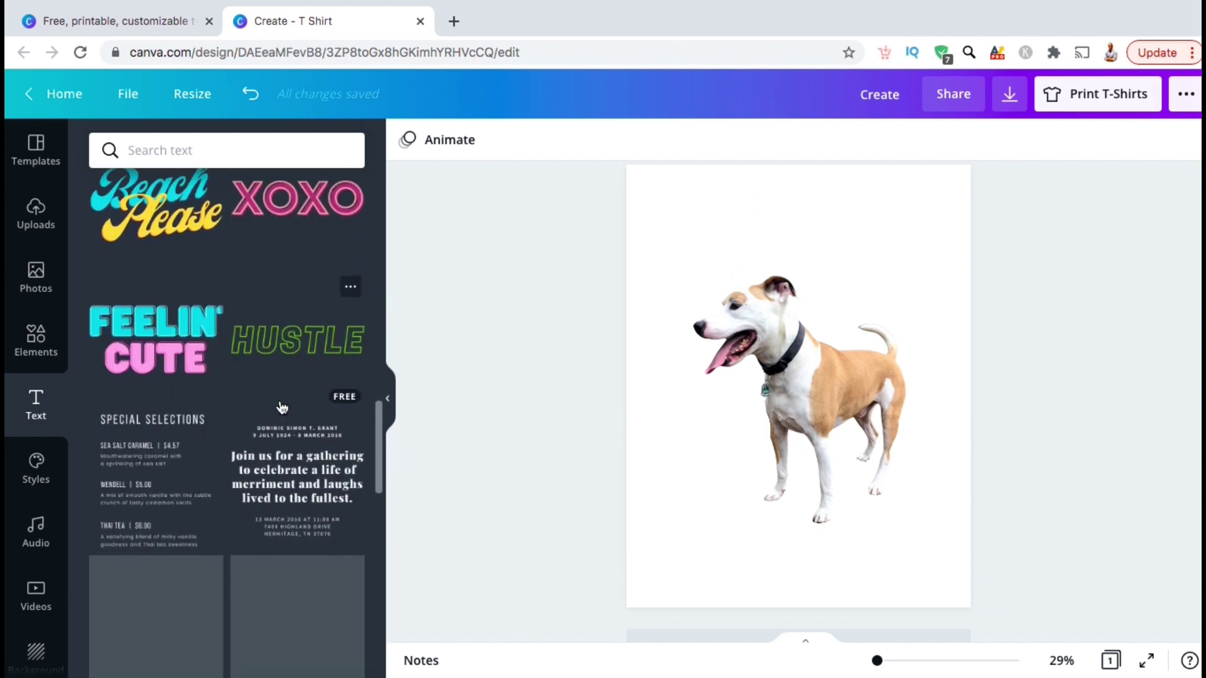
scroll(282, 408, down, 1)
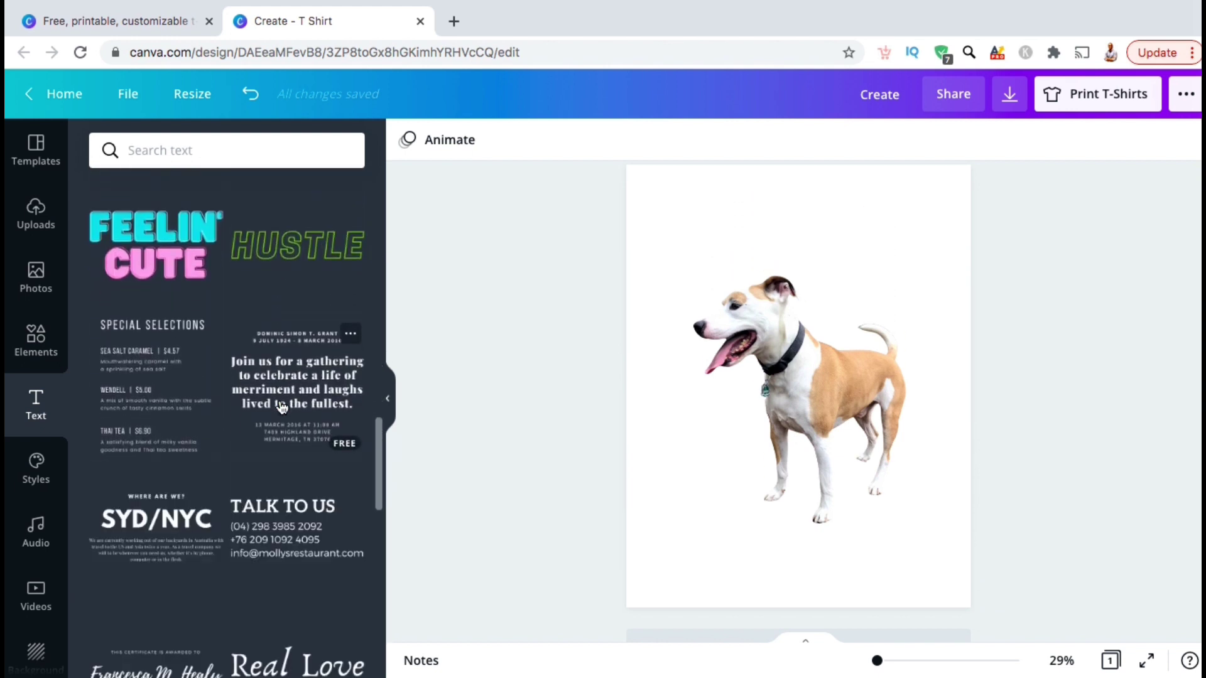
scroll(282, 407, down, 5)
scroll(282, 407, down, 10)
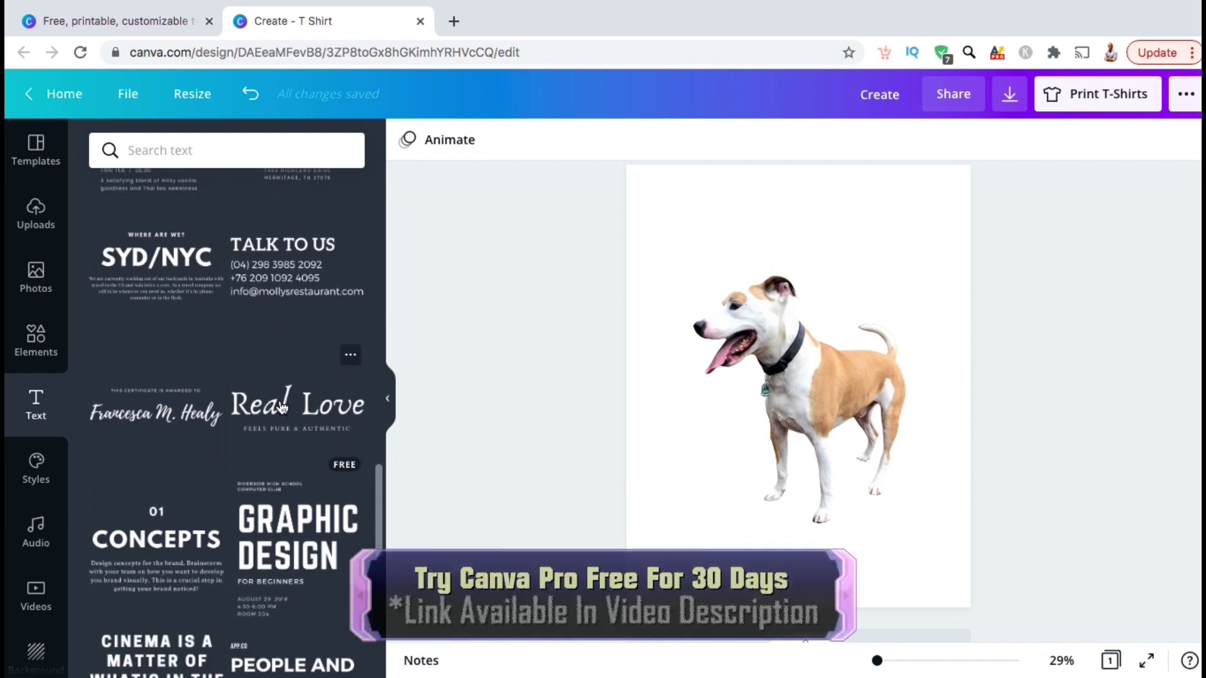
scroll(282, 407, down, 2)
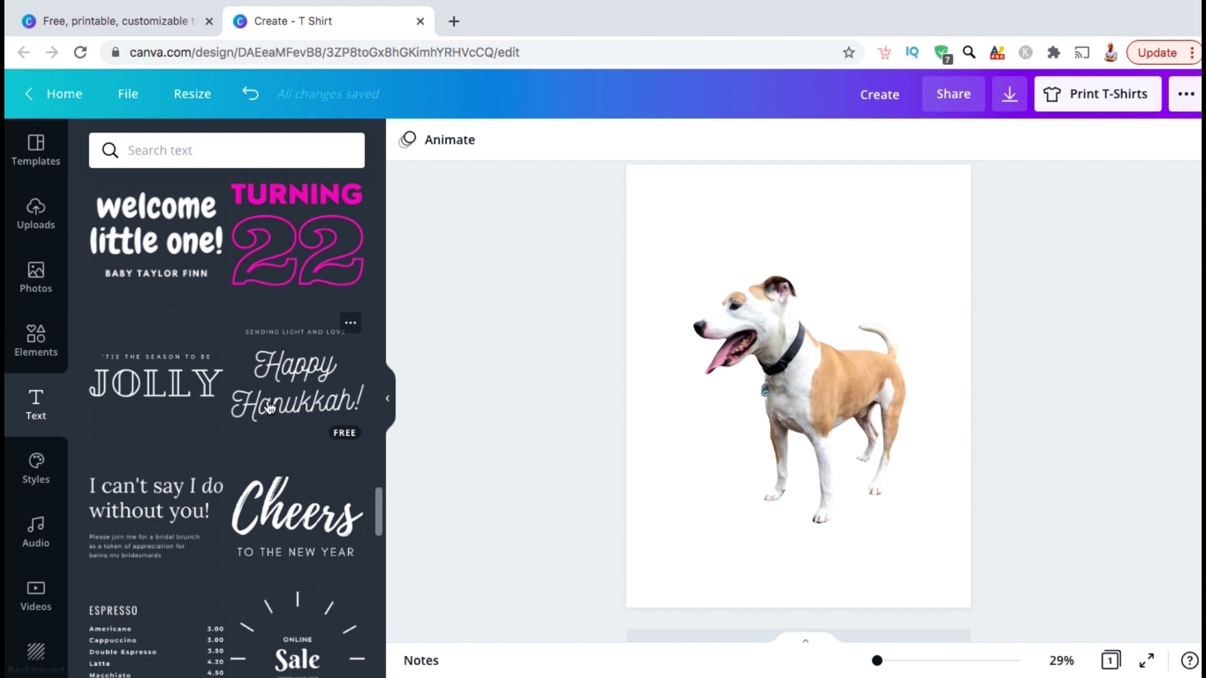
Step: Add the "'Tis the season to be JOLLY" text combination and place it above the dog's head
click(183, 385)
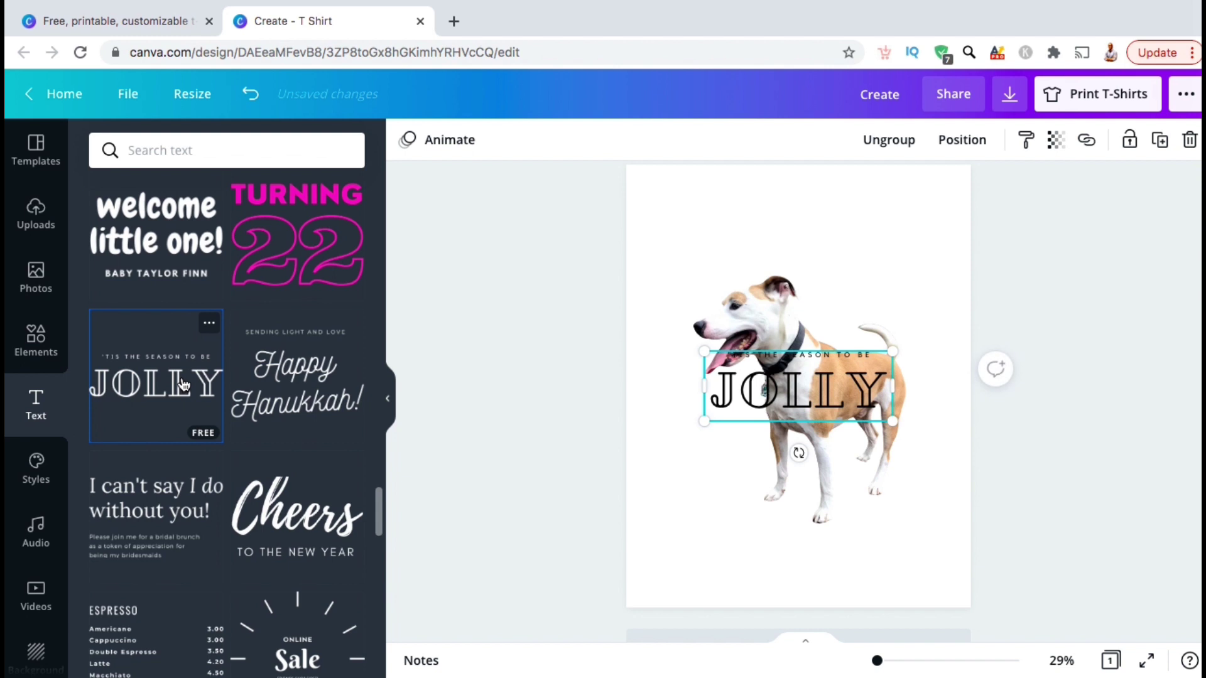
click(829, 402)
drag(829, 402, 826, 247)
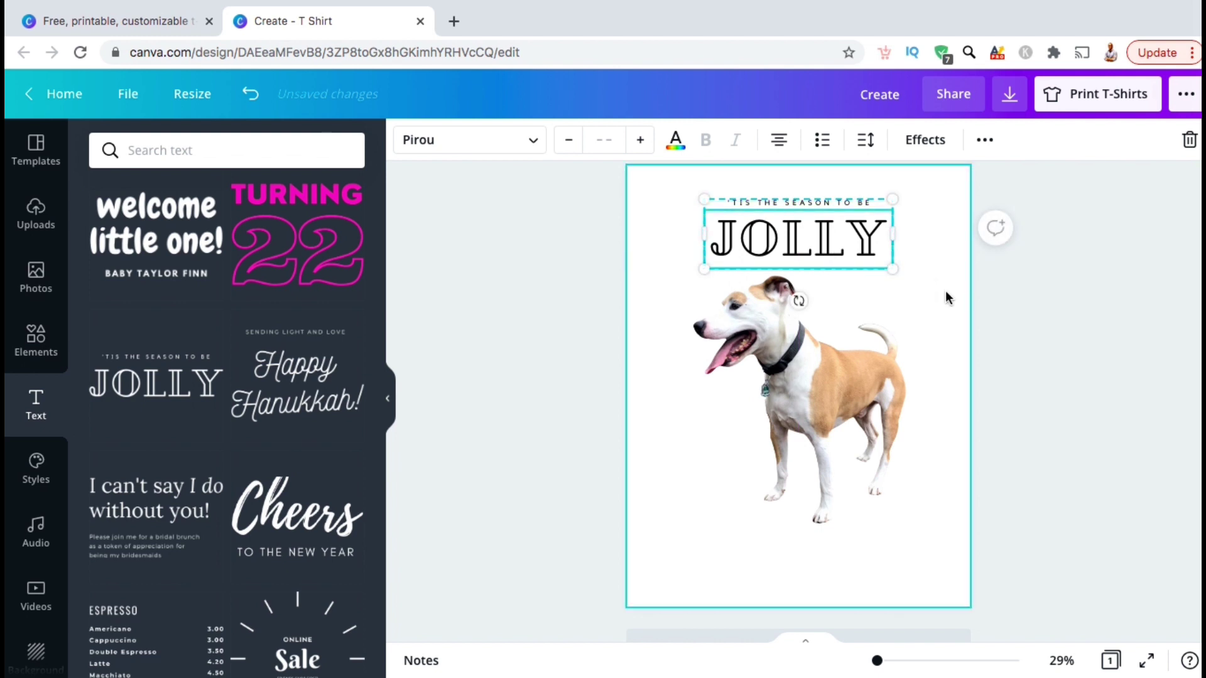
click(945, 290)
scroll(945, 290, up, 2)
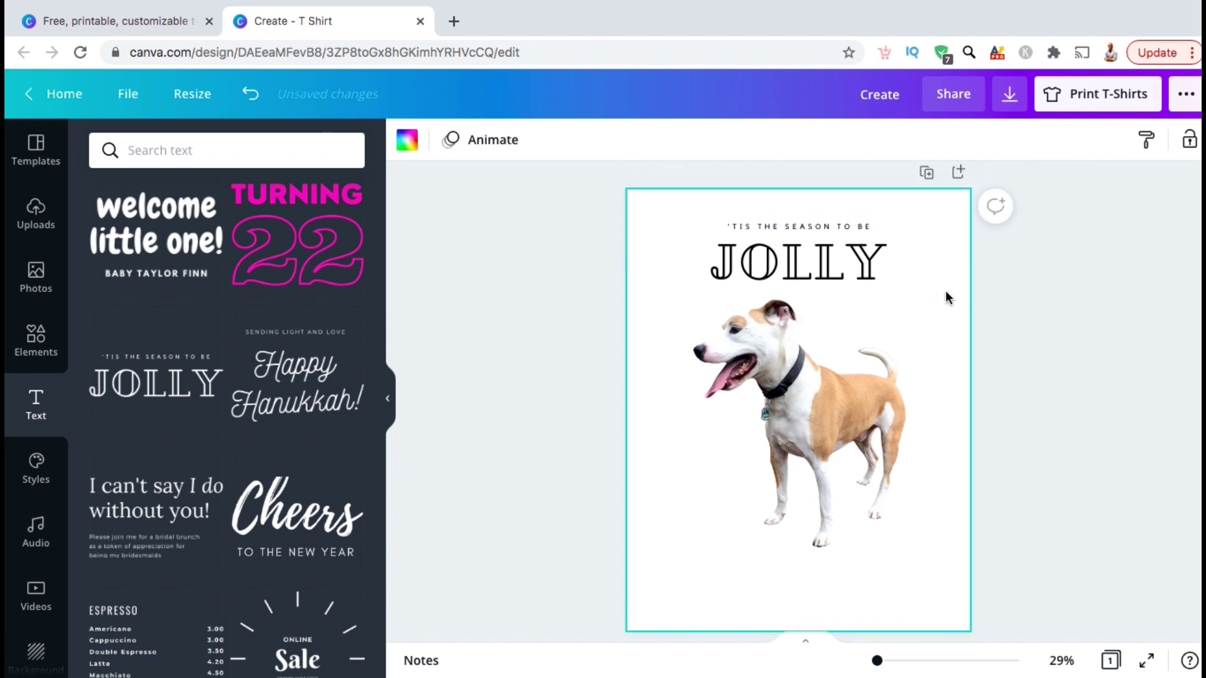
Step: Change the top text line to 'MY BEST FRIEND HAS' and enlarge it slightly
triple_click(831, 255)
text(MY BEST FRIEND HAS)
triple_click(805, 248)
click(638, 139)
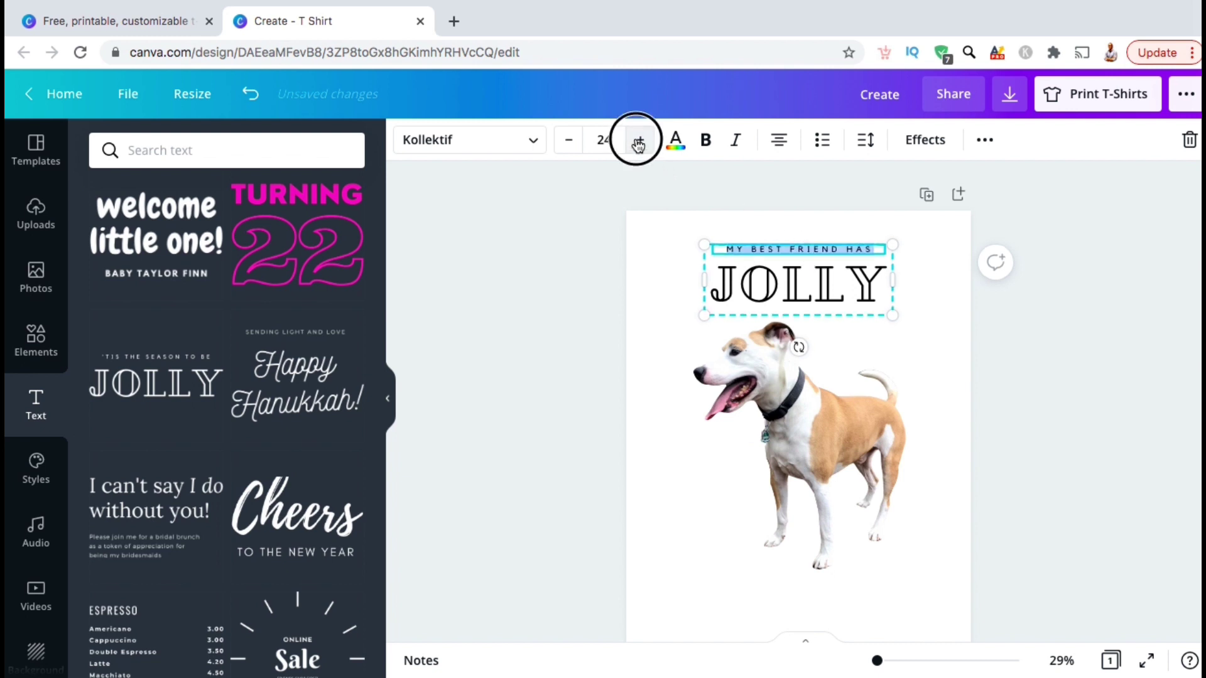
Step: Replace the big word with '4 PAWS' and shrink it to fit on one line
text(4 PAWS)
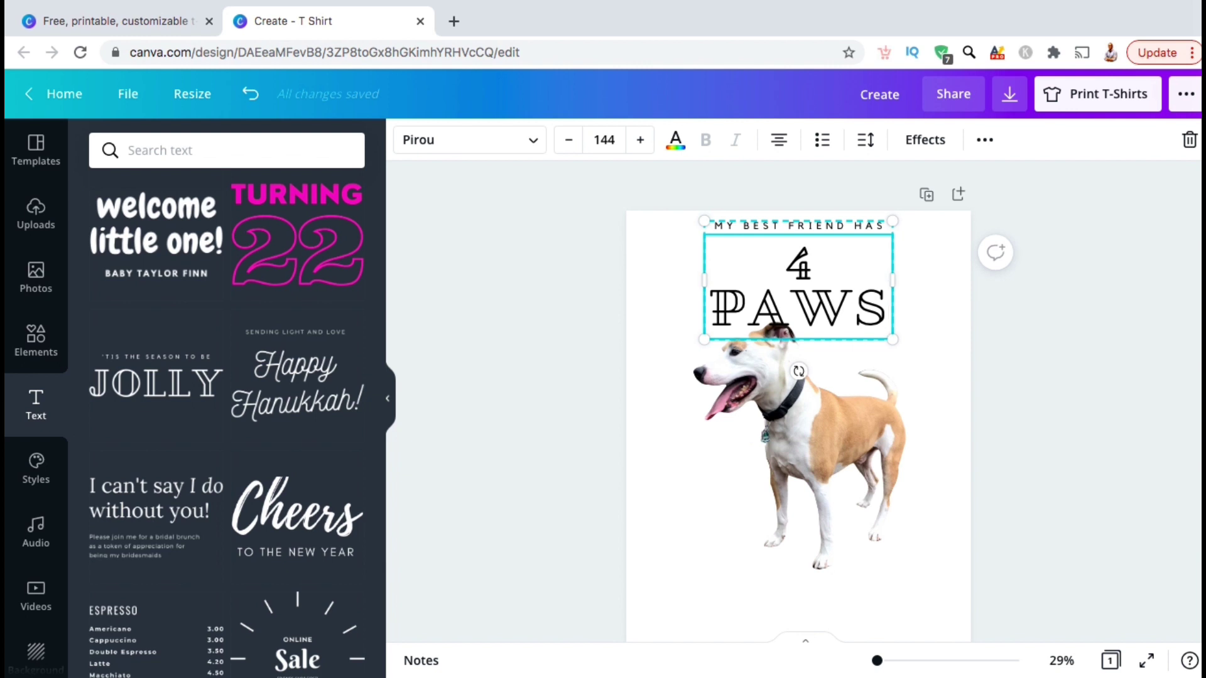
key(ctrl+a)
click(569, 140)
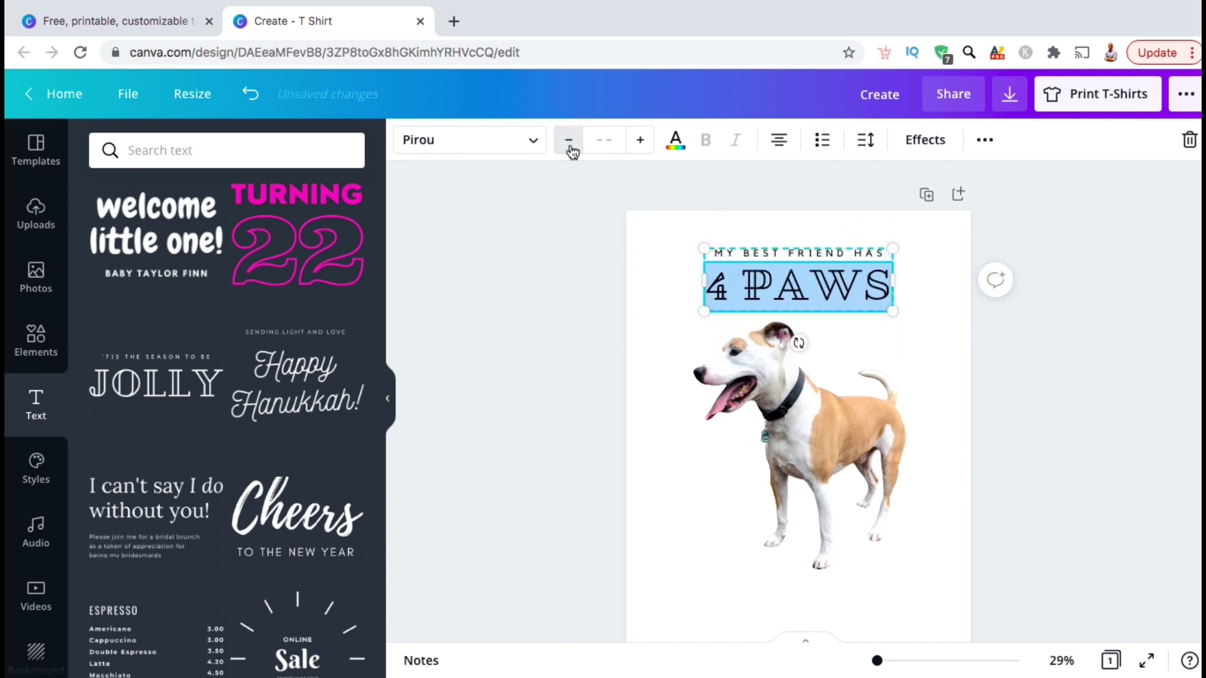
click(654, 294)
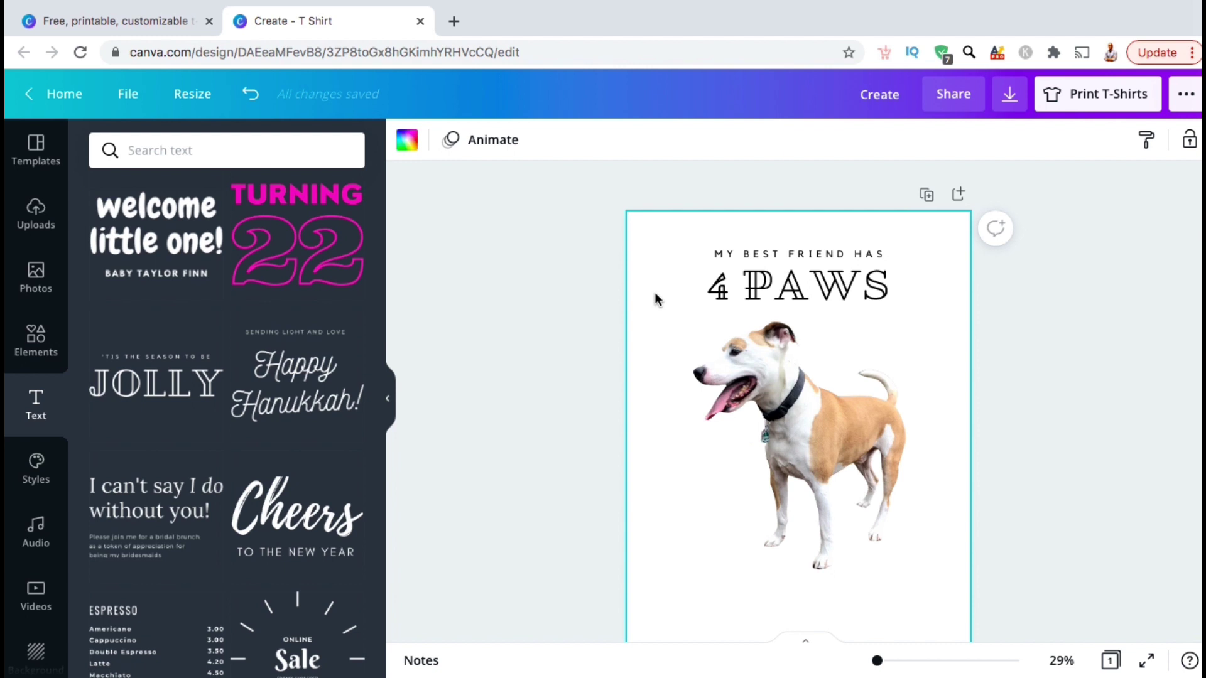
Step: Highlight the 4 PAWS line and bring up its font choices
click(764, 299)
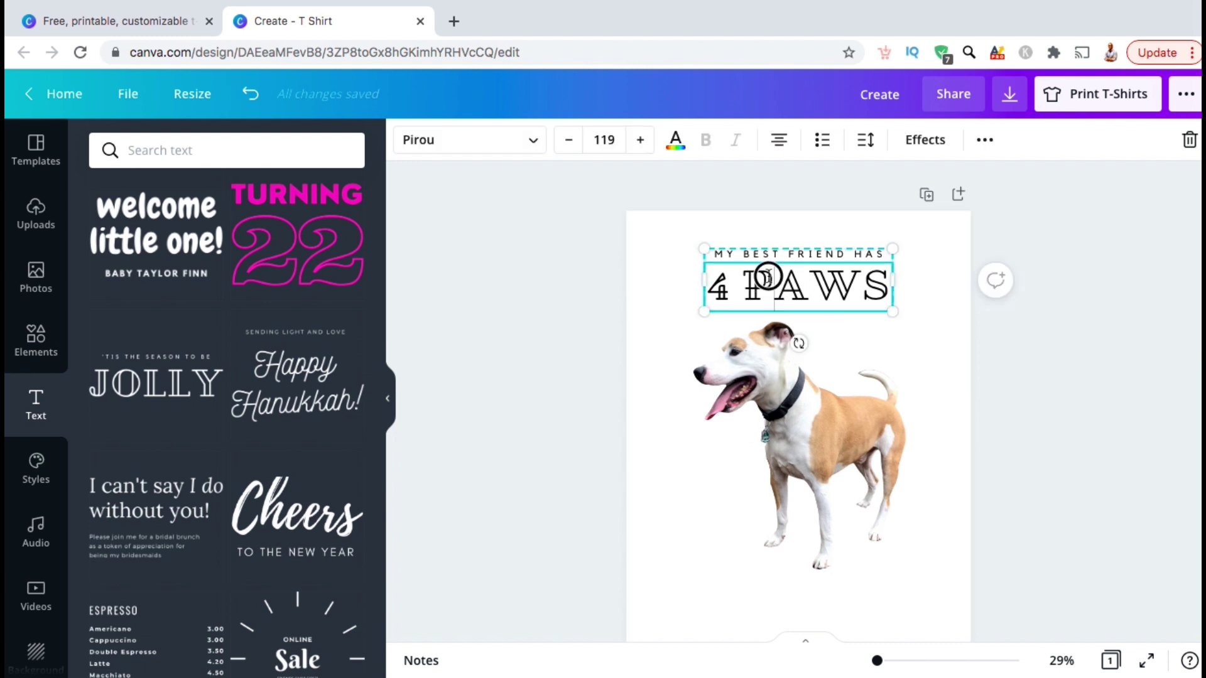
triple_click(768, 277)
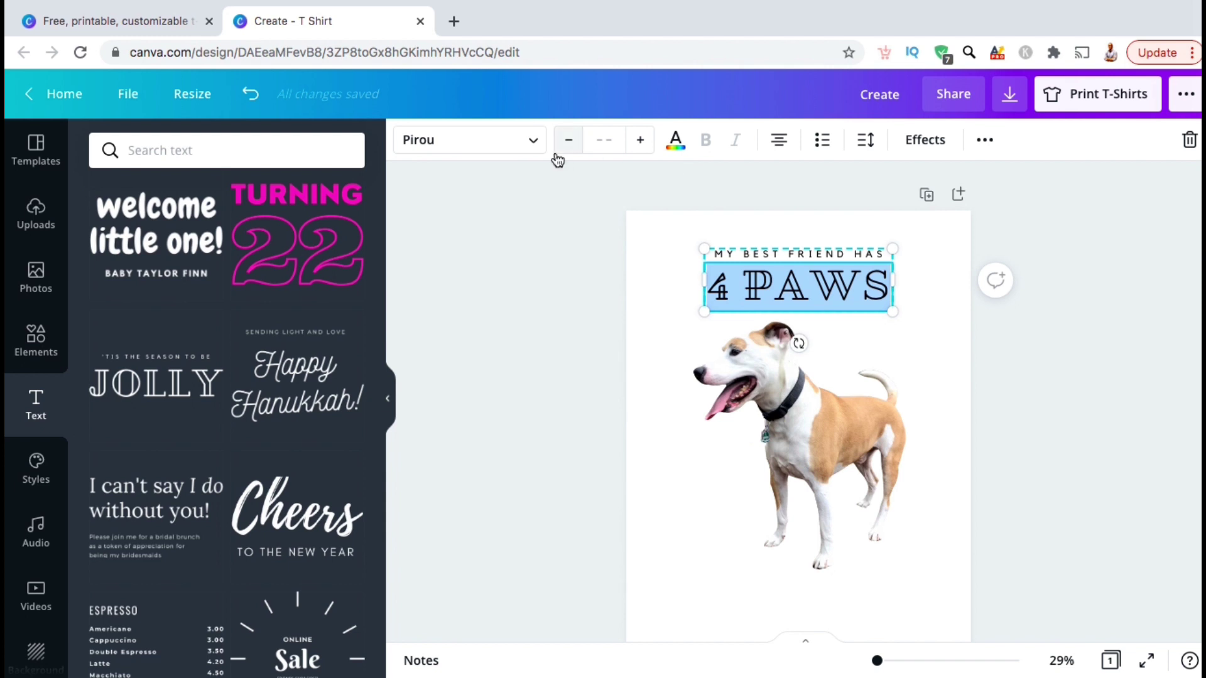
click(530, 145)
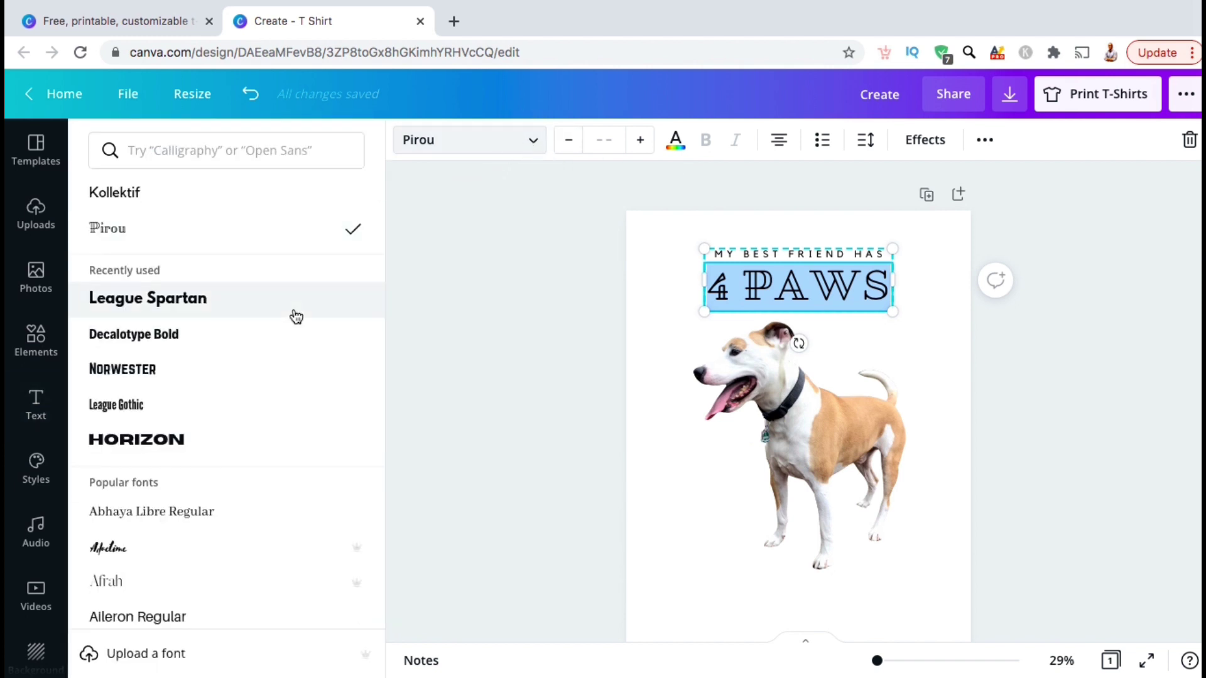
Step: Change the 4 PAWS text to the Gagalin font and make it slightly larger
scroll(293, 316, down, 10)
scroll(296, 316, down, 8)
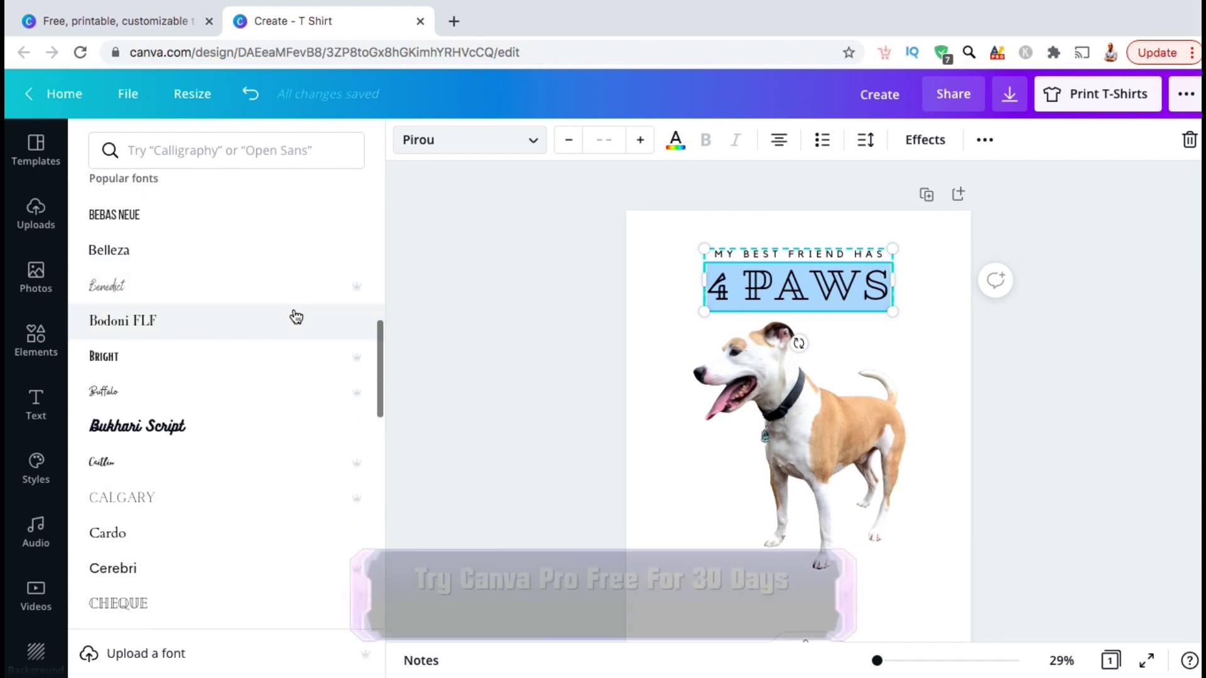
scroll(295, 316, down, 6)
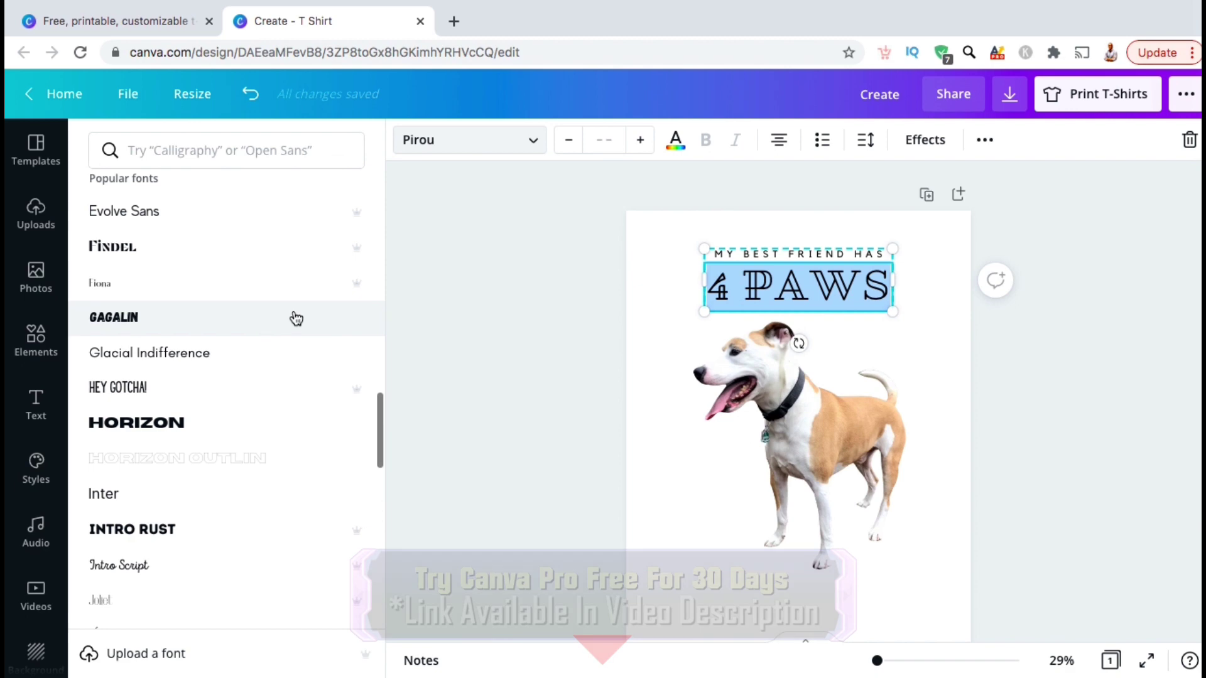
click(295, 323)
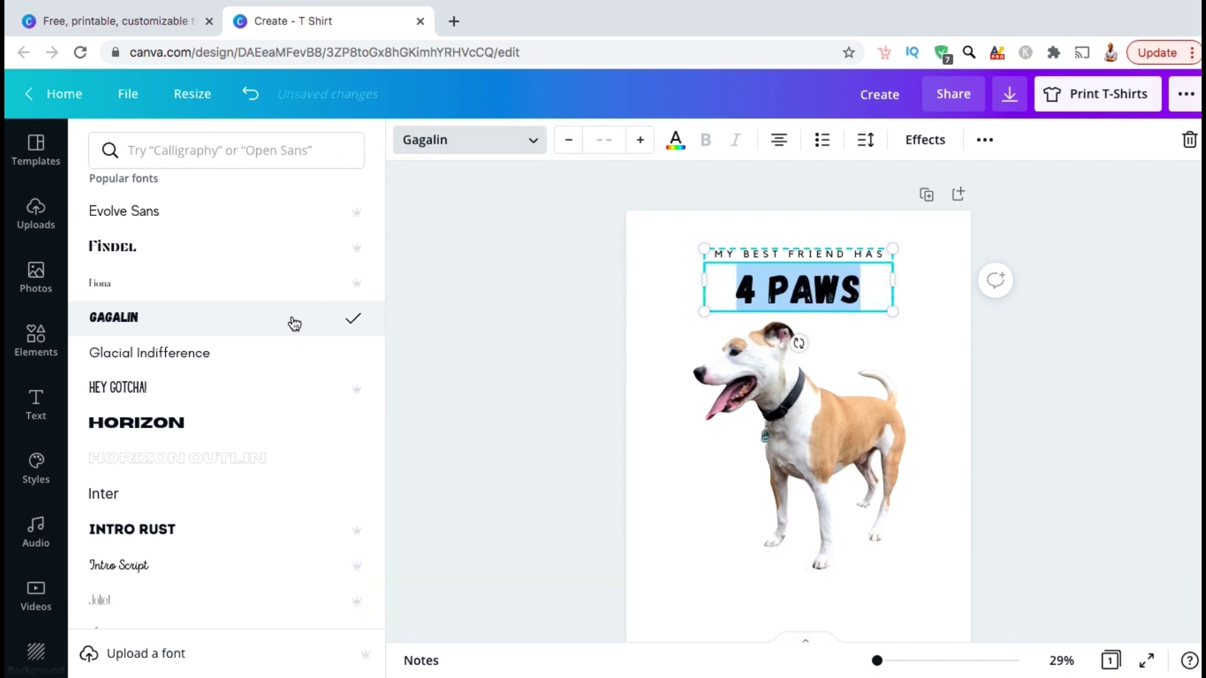
click(641, 140)
click(641, 142)
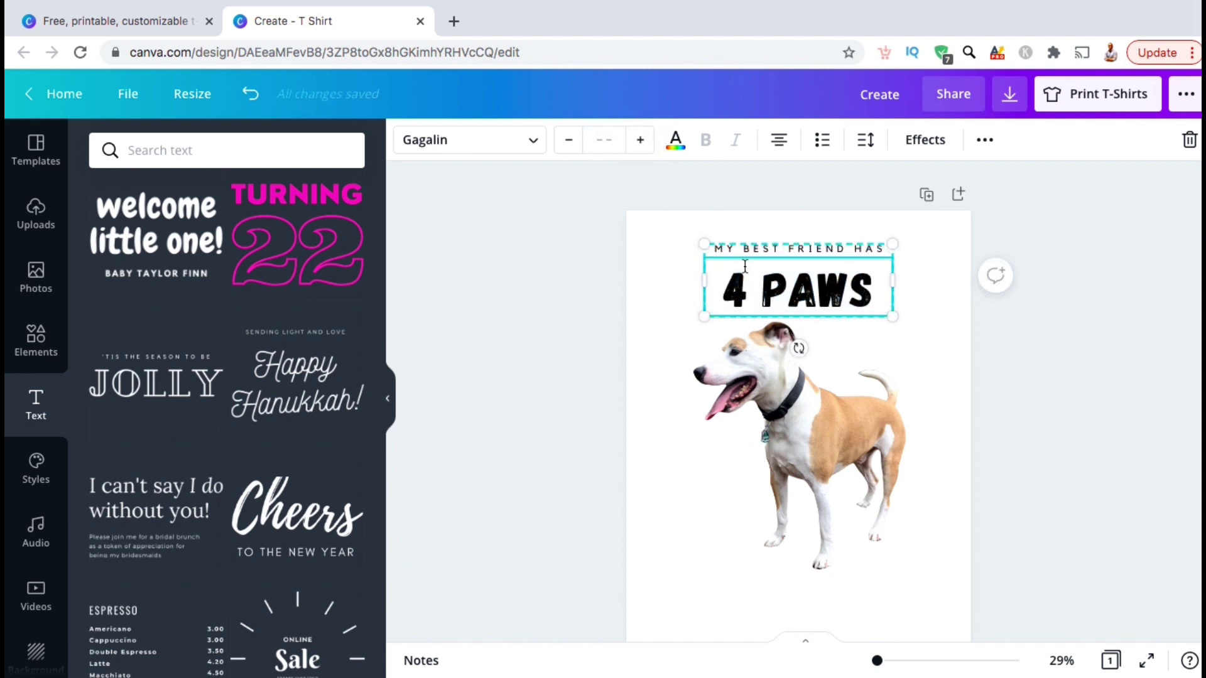
Step: Select the whole MY BEST FRIEND HAS / 4 PAWS heading and show its text effects
click(663, 302)
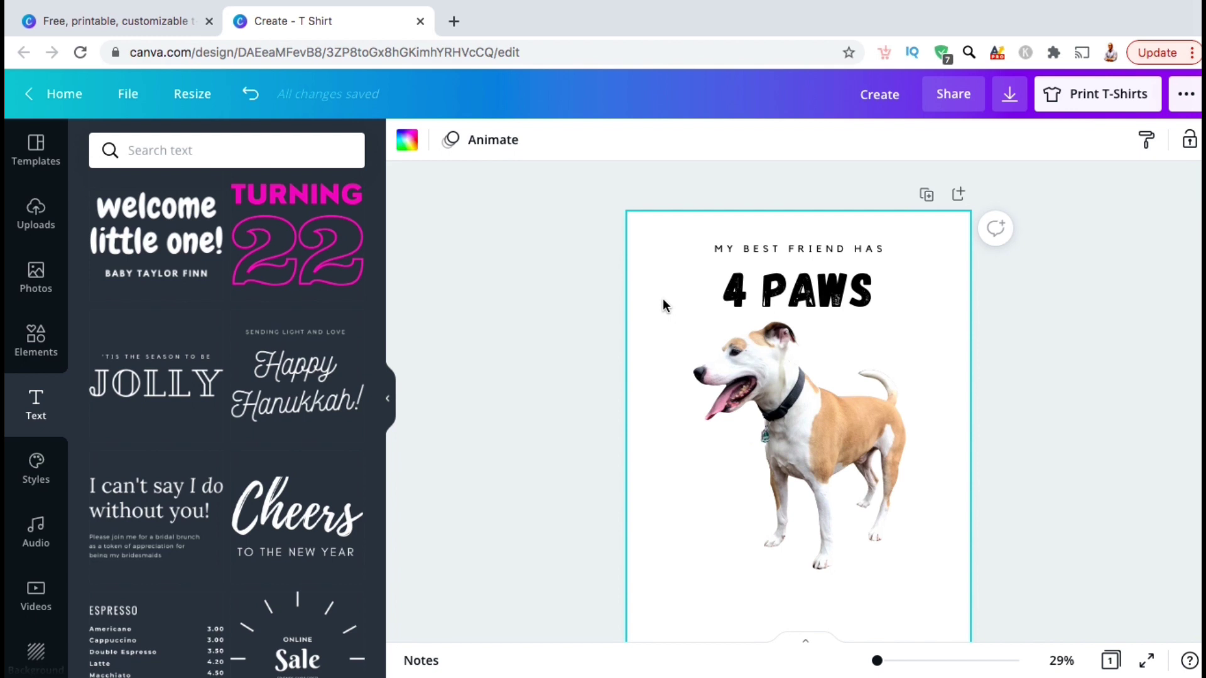
click(745, 300)
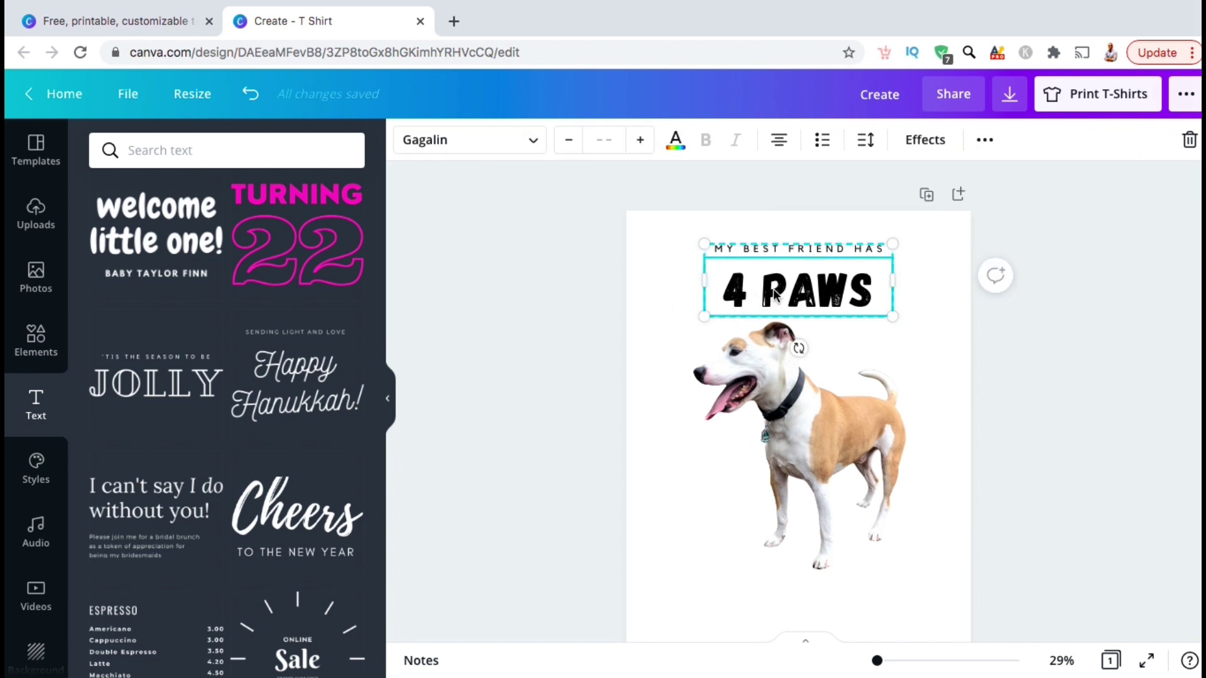
click(940, 149)
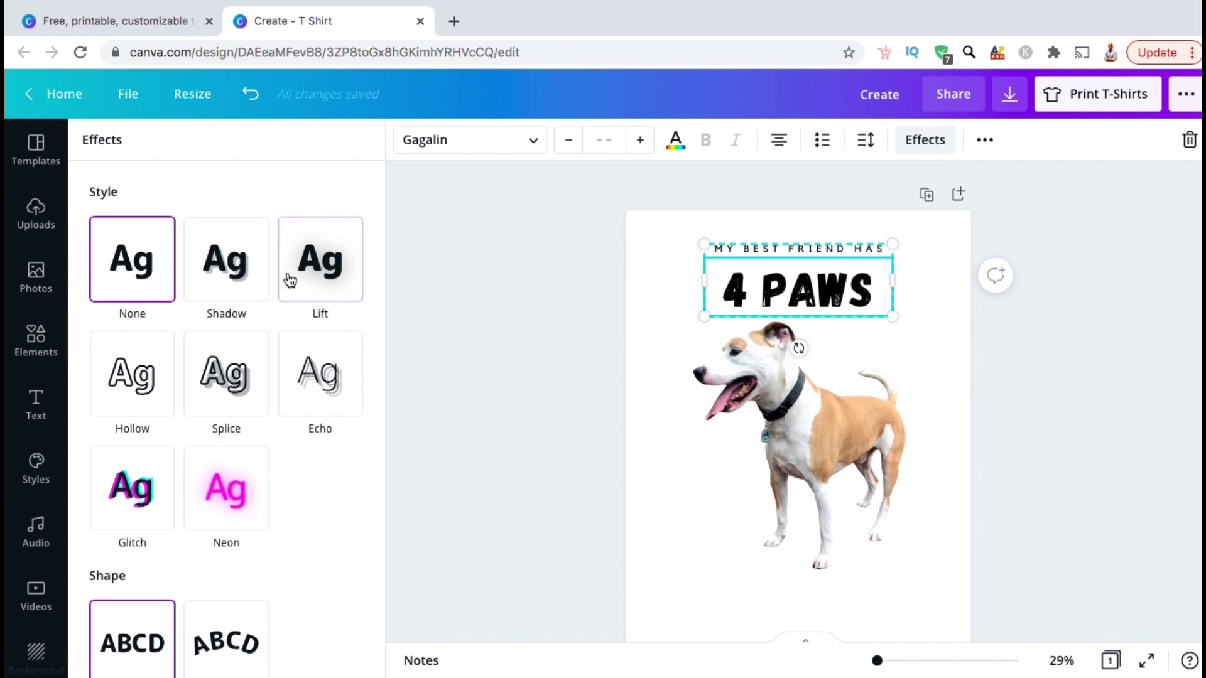
Step: Try a Shadow effect on the heading with a larger offset and more blur
click(239, 289)
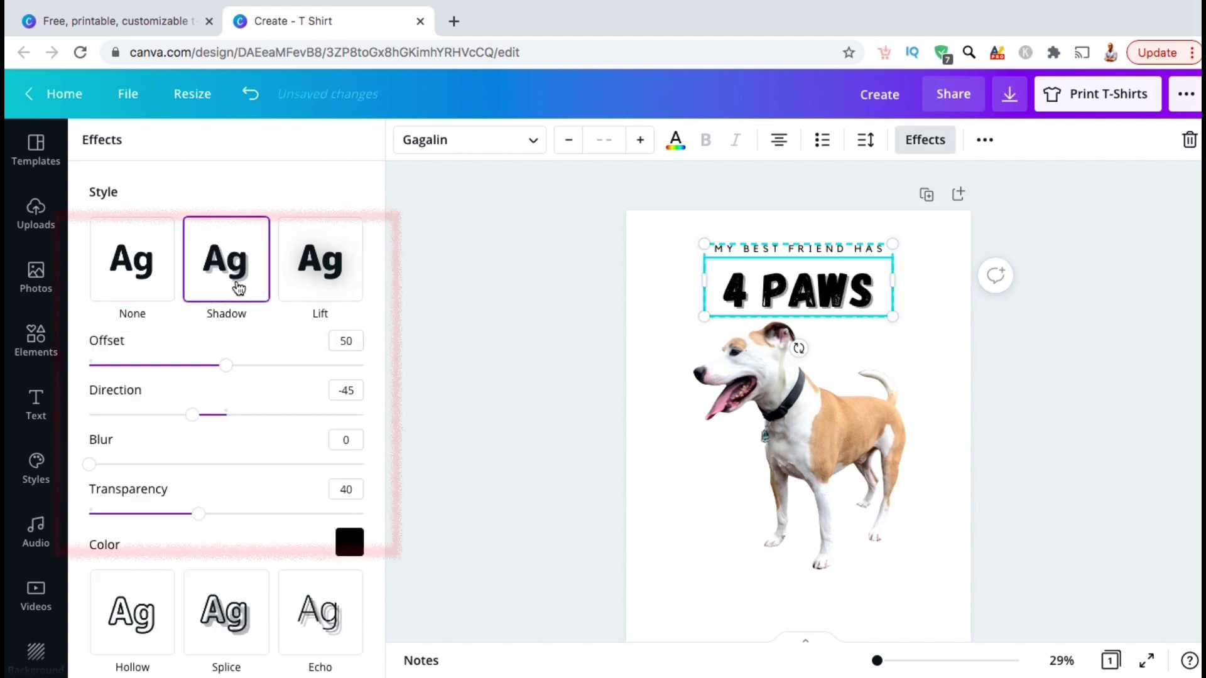
drag(234, 371, 270, 375)
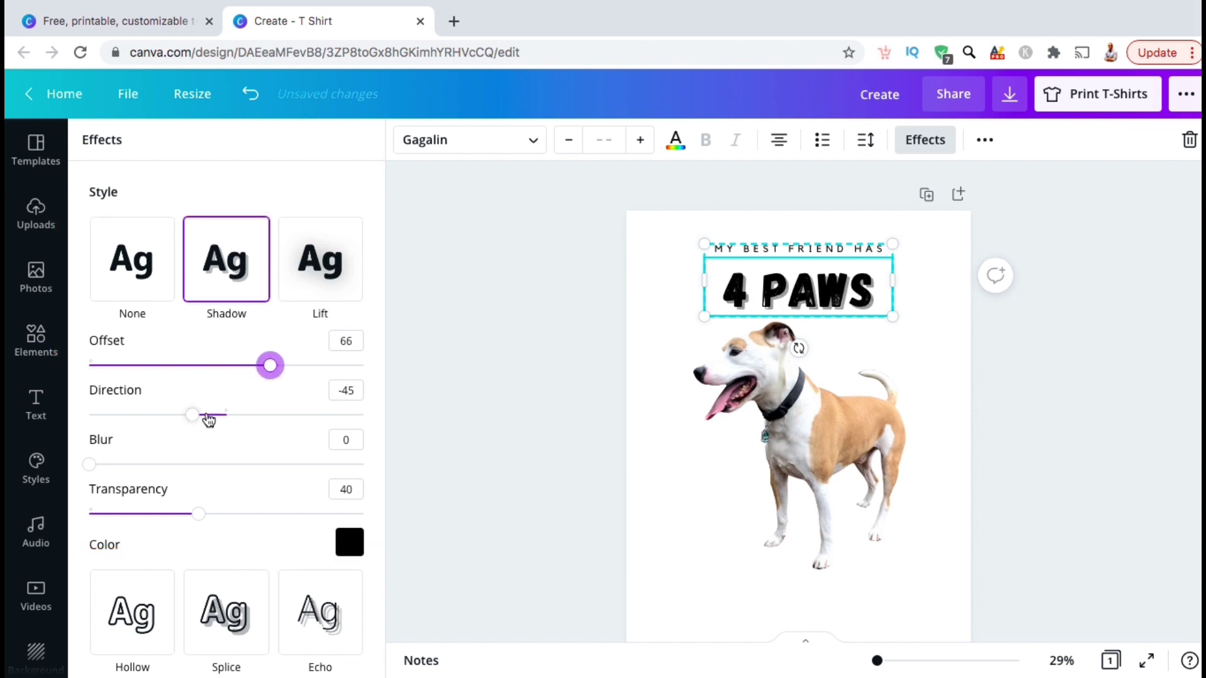
drag(90, 464, 157, 464)
scroll(207, 476, down, 5)
Step: After trying Echo, apply Splice with offset 73 and thickness reduced to 47
click(233, 359)
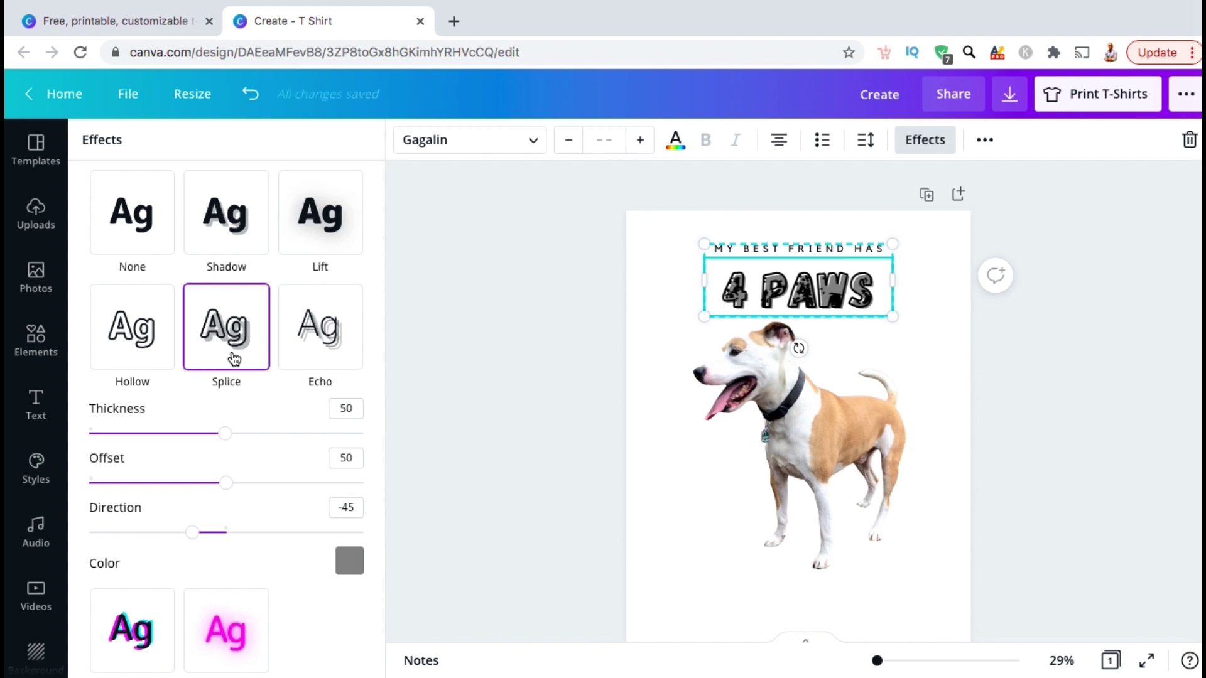
click(321, 345)
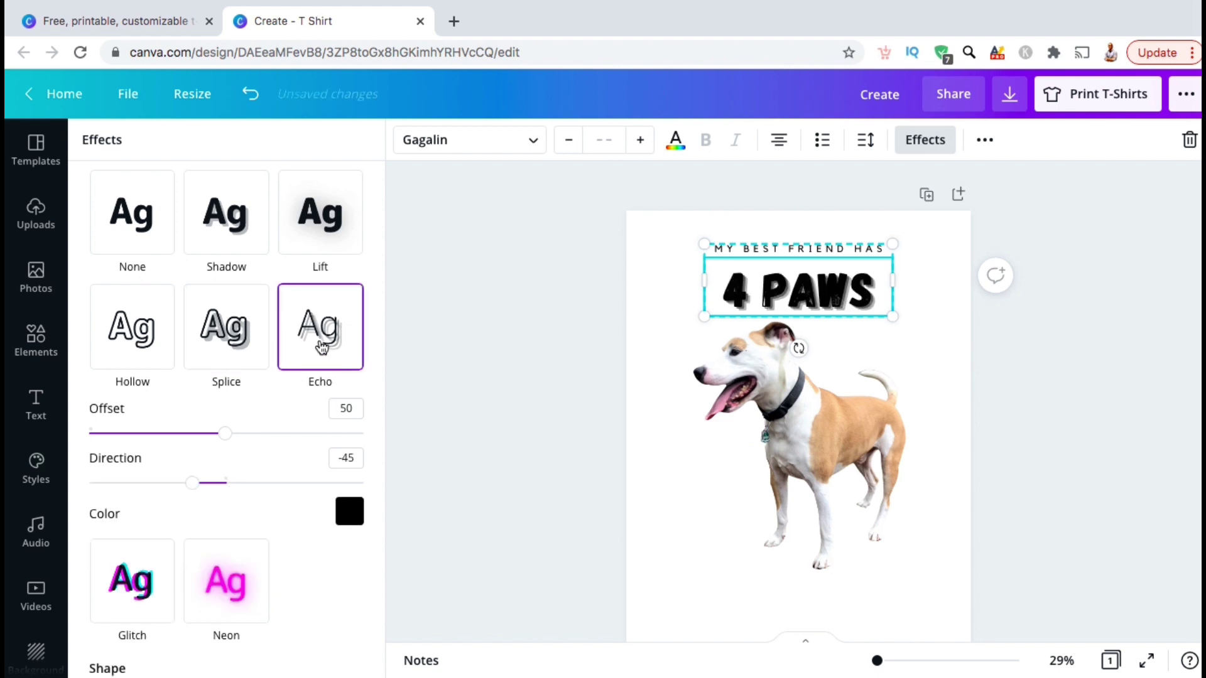
click(251, 344)
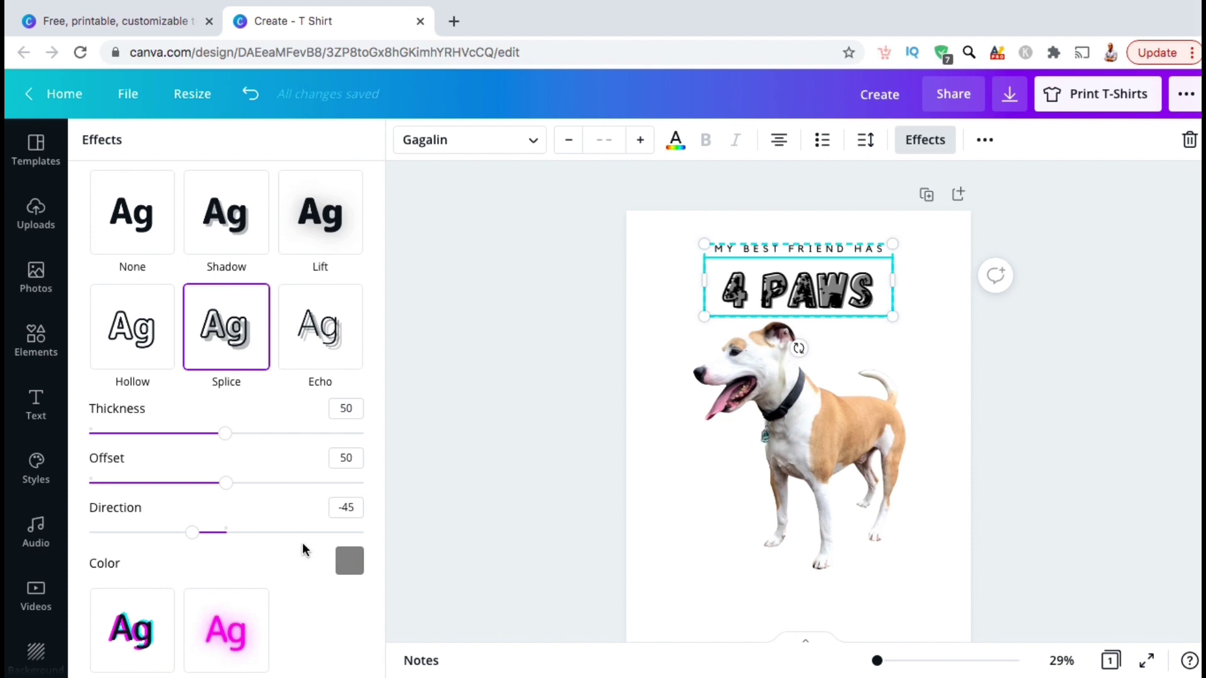
scroll(302, 550, down, 1)
click(227, 455)
drag(226, 455, 289, 453)
mouse_move(224, 405)
mouse_down()
mouse_move(251, 405)
mouse_move(191, 405)
mouse_move(216, 405)
mouse_up()
Step: Bend 4 PAWS into an arc with the Curve shape
scroll(267, 537, down, 2)
scroll(267, 537, down, 4)
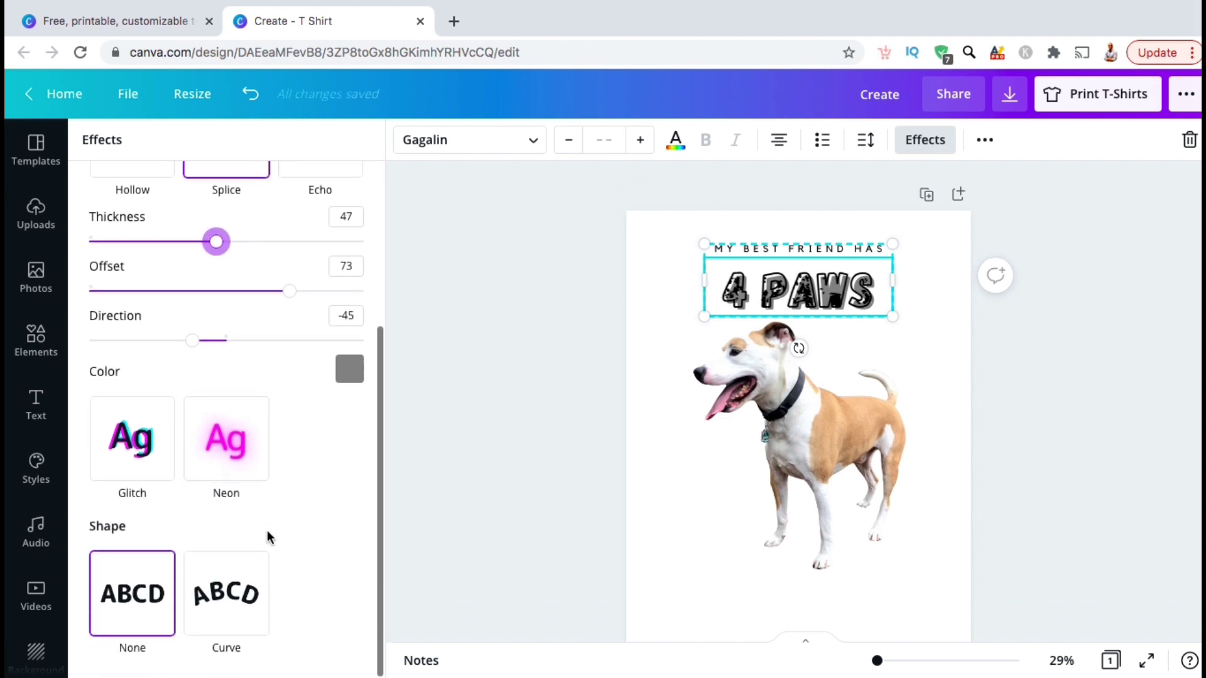
click(242, 593)
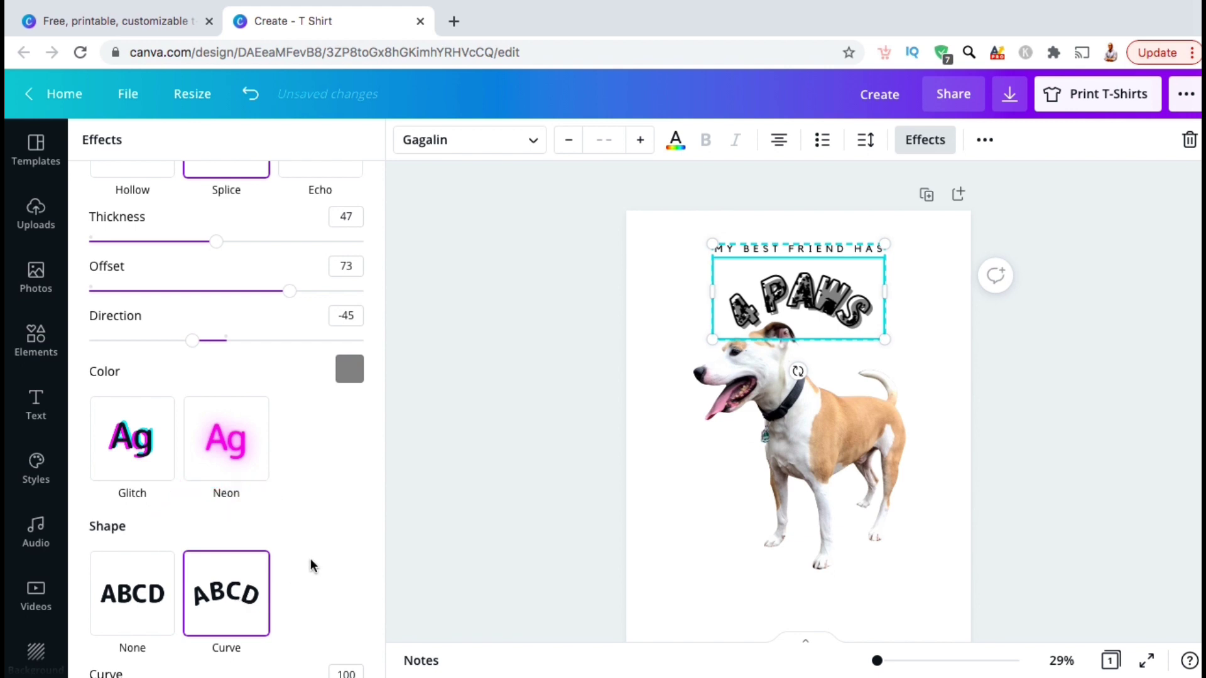
Step: Ease the 4 PAWS curve from 100 down to about 55, then deselect the heading
scroll(312, 566, down, 2)
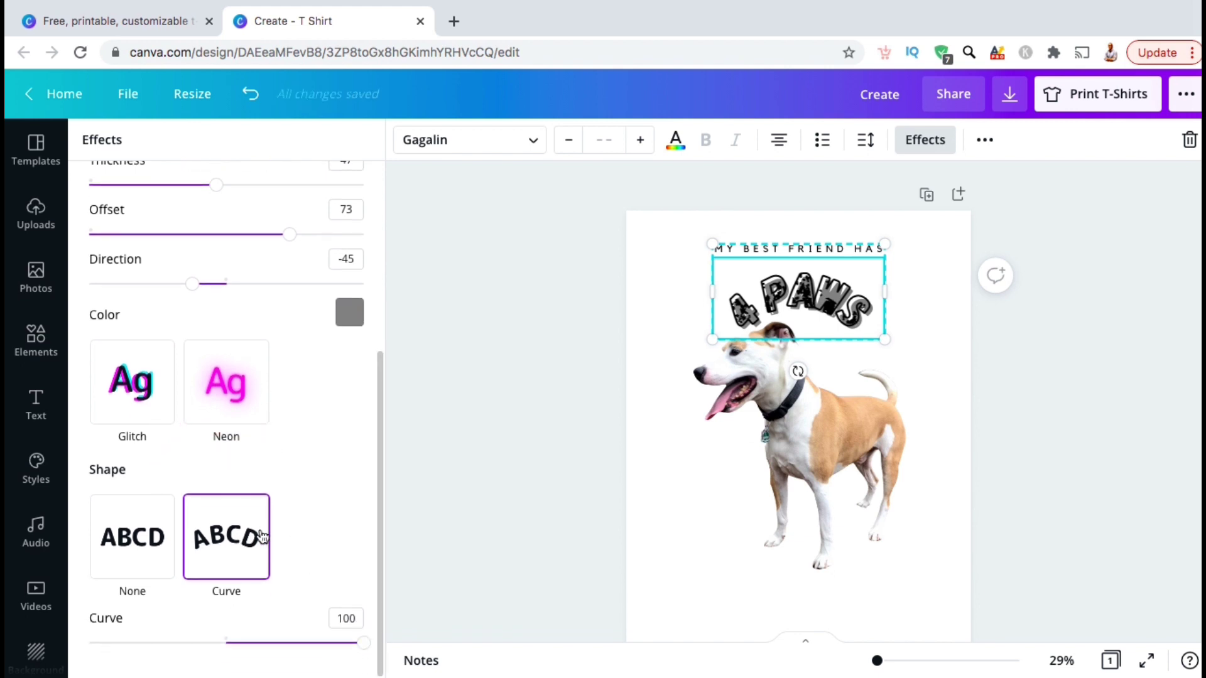
drag(356, 644, 312, 632)
click(1035, 348)
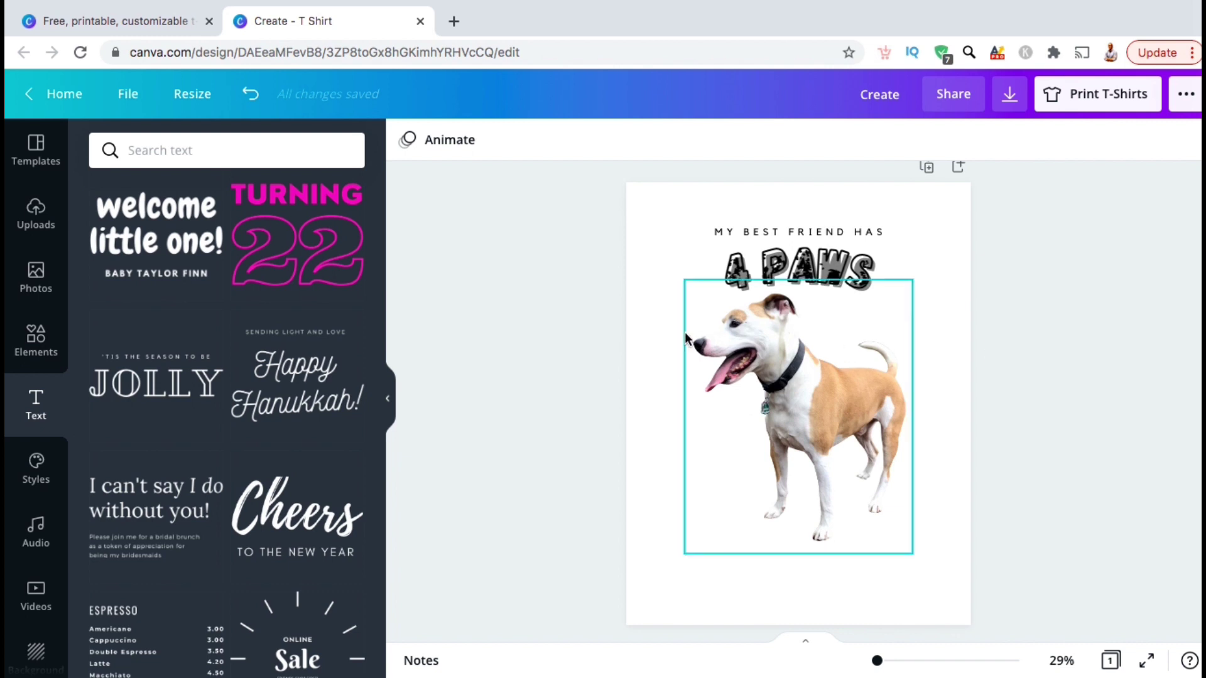
Step: Open the Elements library and browse its contents
click(28, 352)
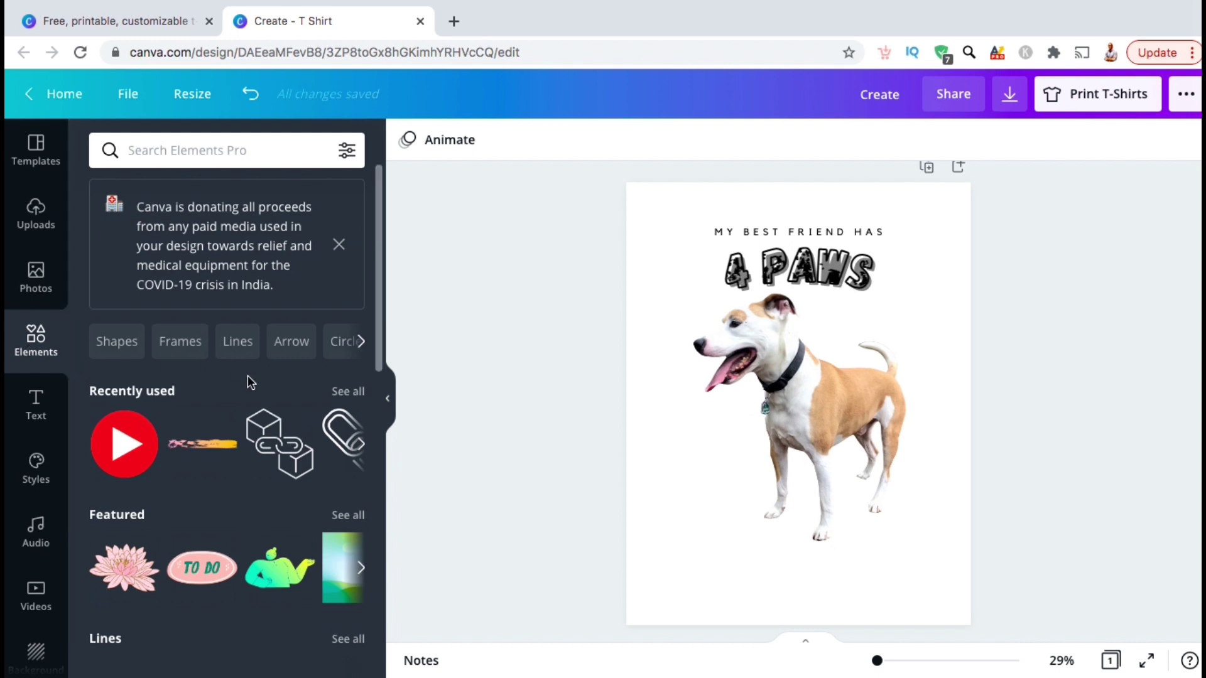
scroll(252, 380, down, 3)
scroll(255, 391, down, 5)
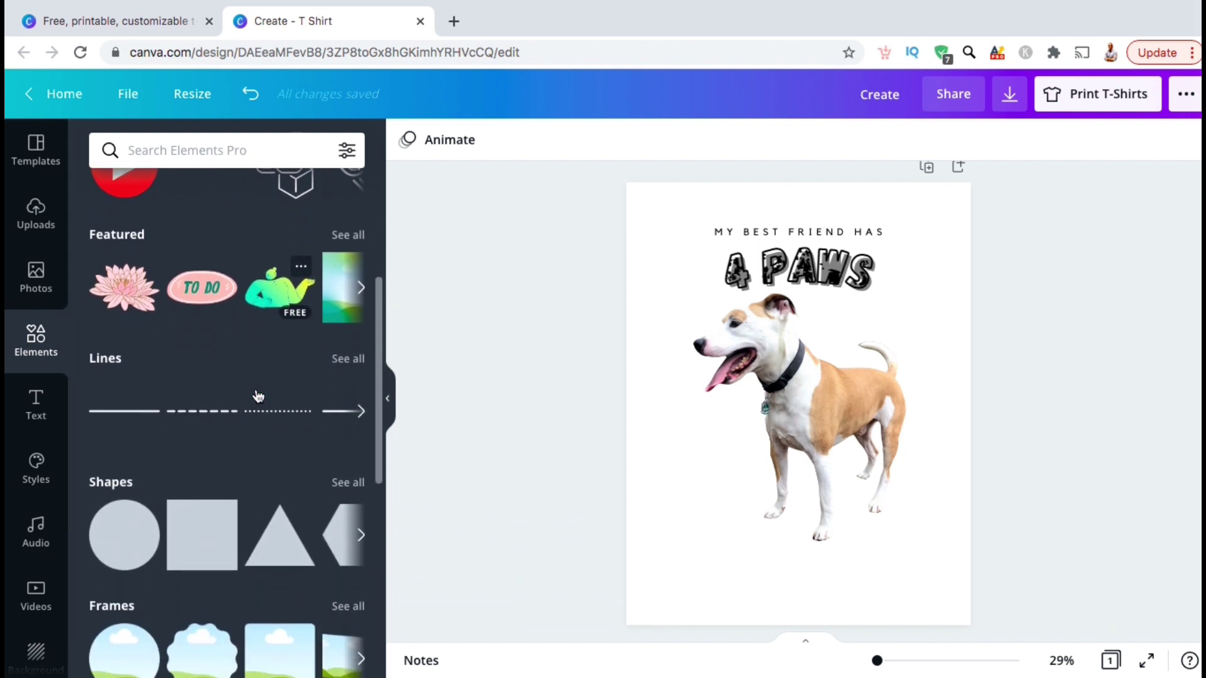
scroll(257, 394, down, 4)
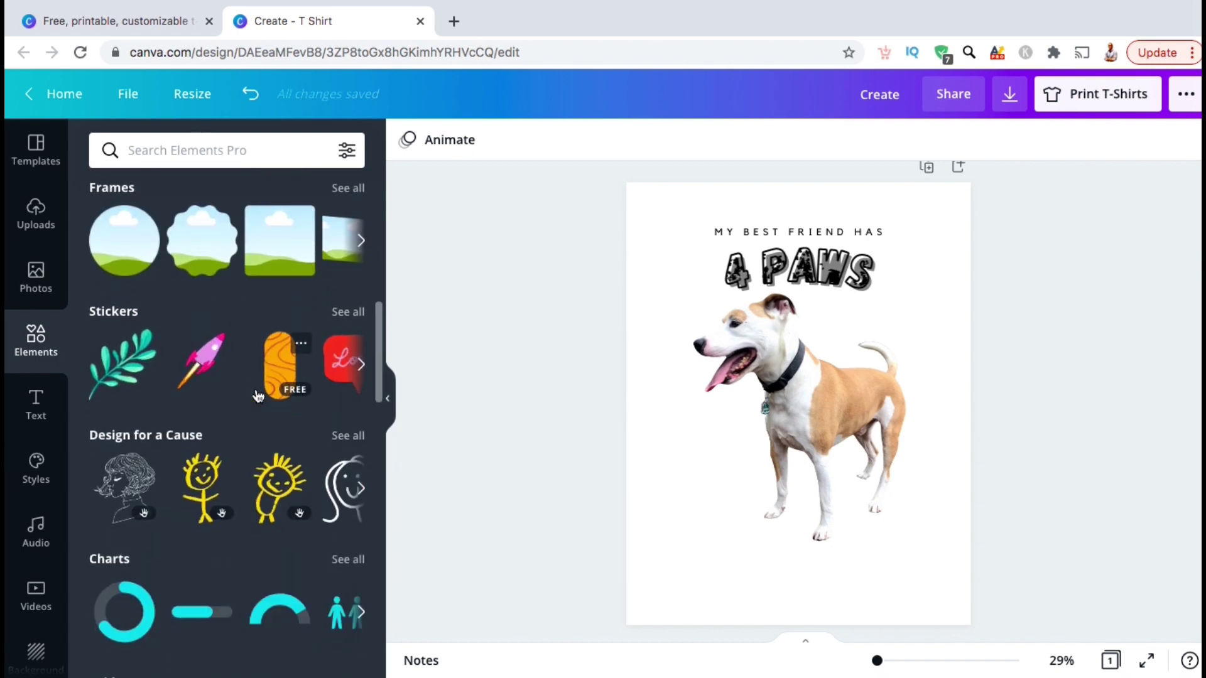
scroll(228, 393, up, 6)
scroll(228, 393, up, 3)
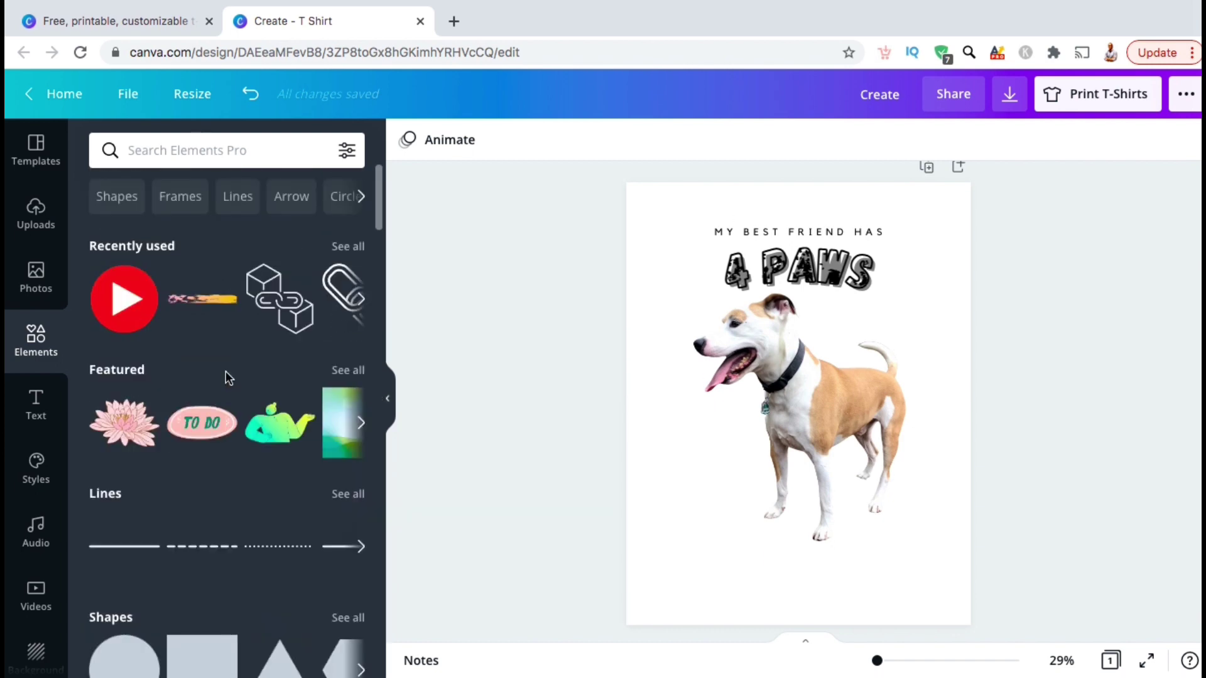
Step: Search elements for 'PAWS' and scroll through the paw-print results
click(245, 151)
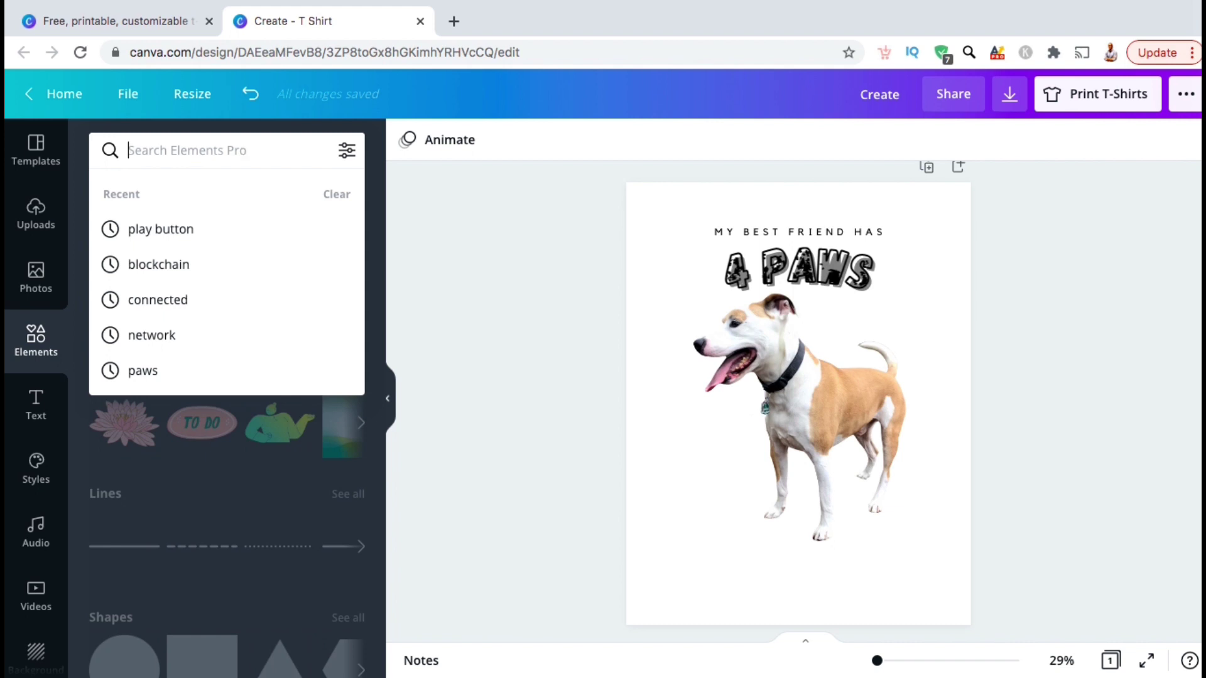
text(PAWS)
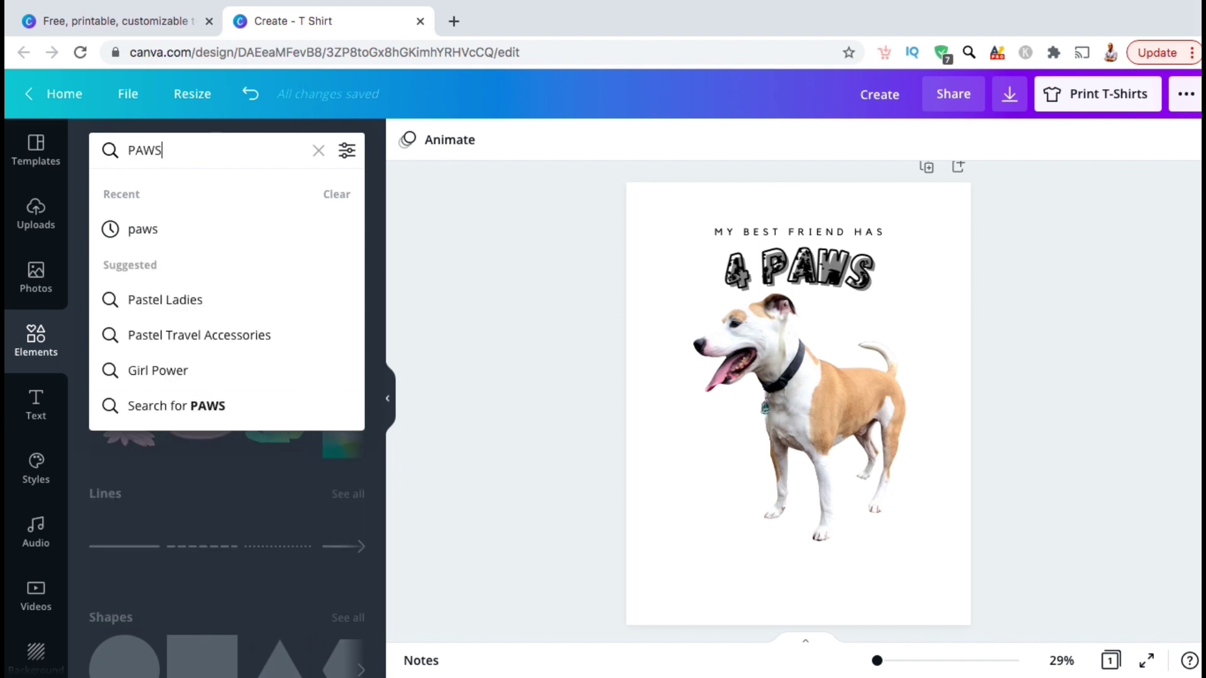
key(Return)
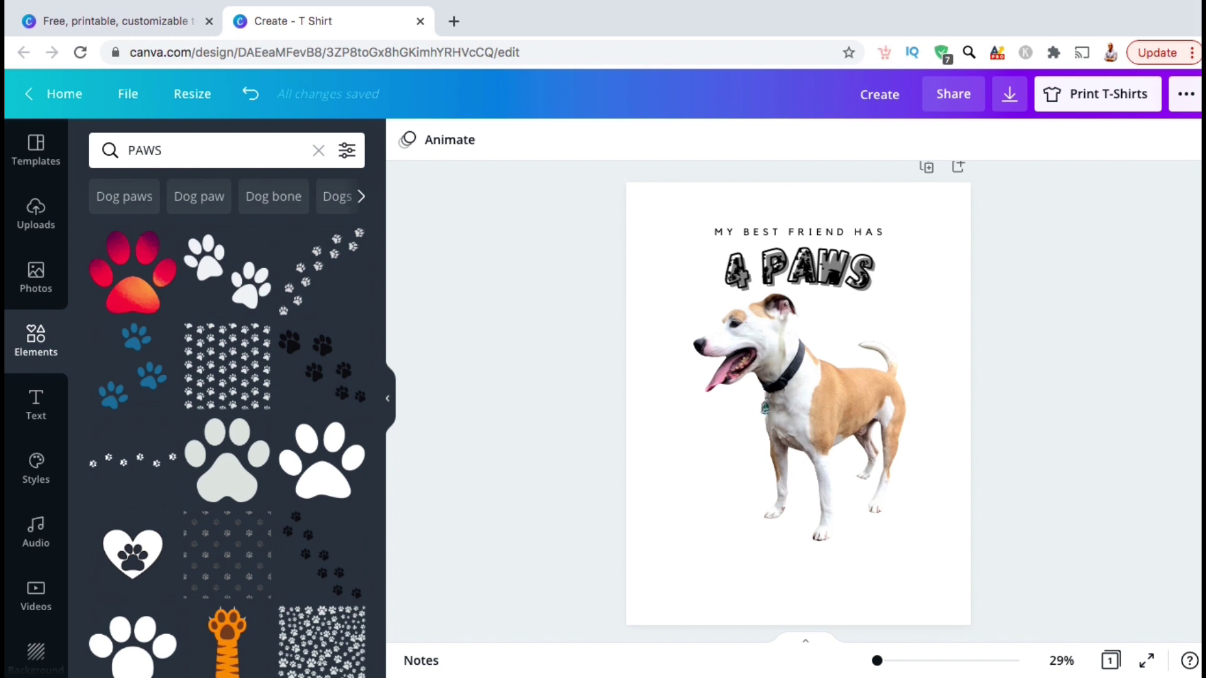
scroll(289, 316, down, 3)
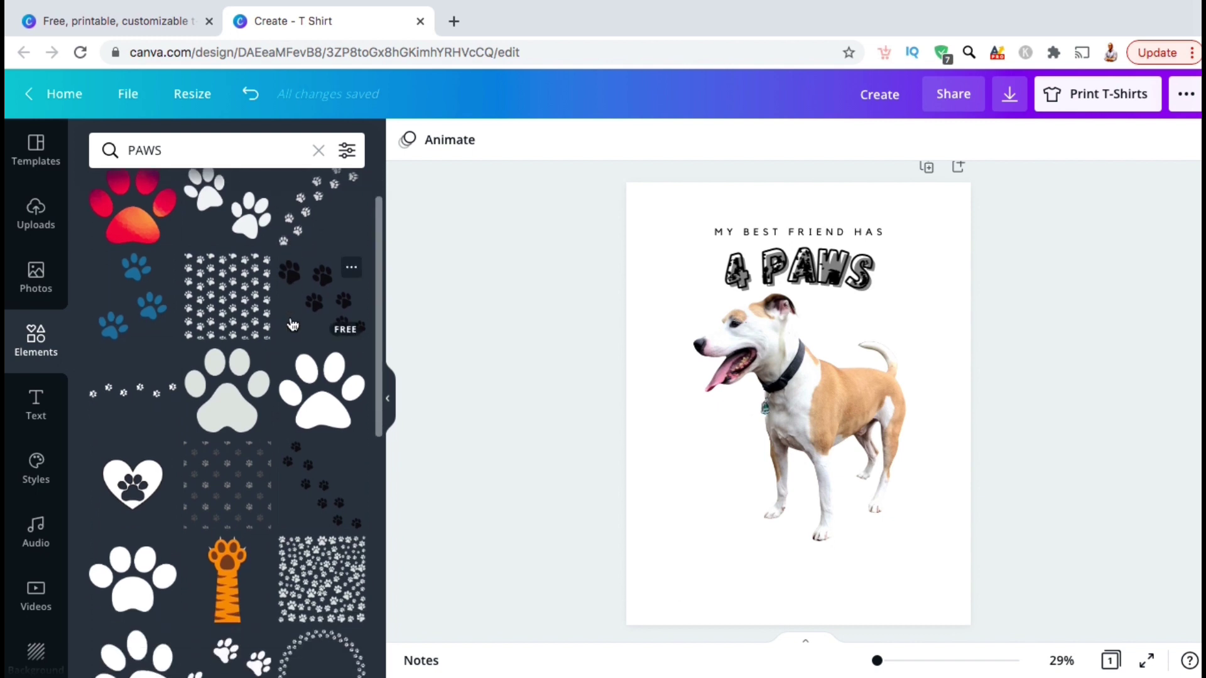
scroll(293, 325, down, 5)
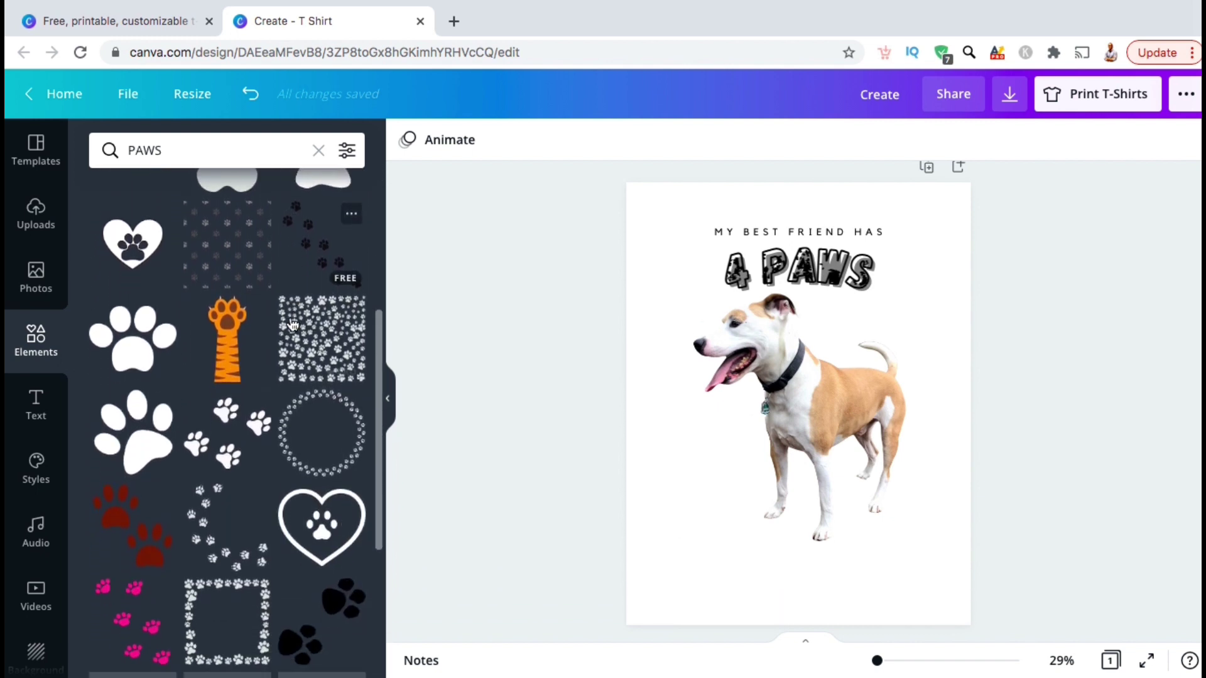
scroll(292, 325, down, 5)
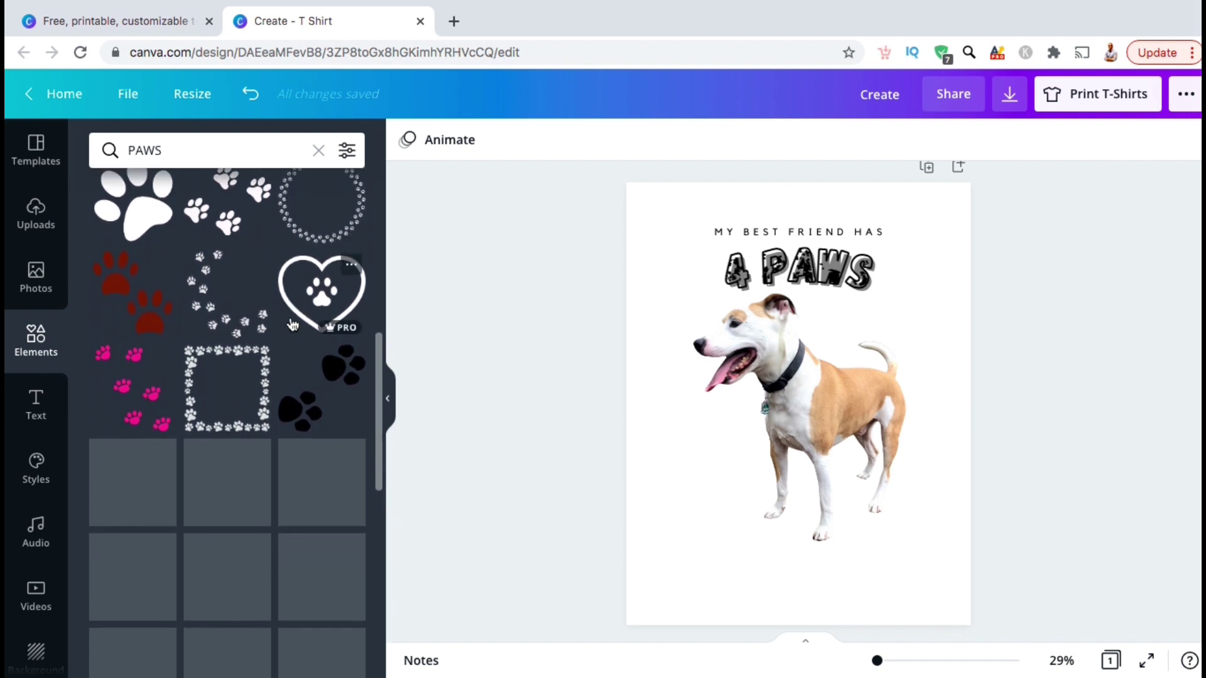
scroll(292, 324, down, 3)
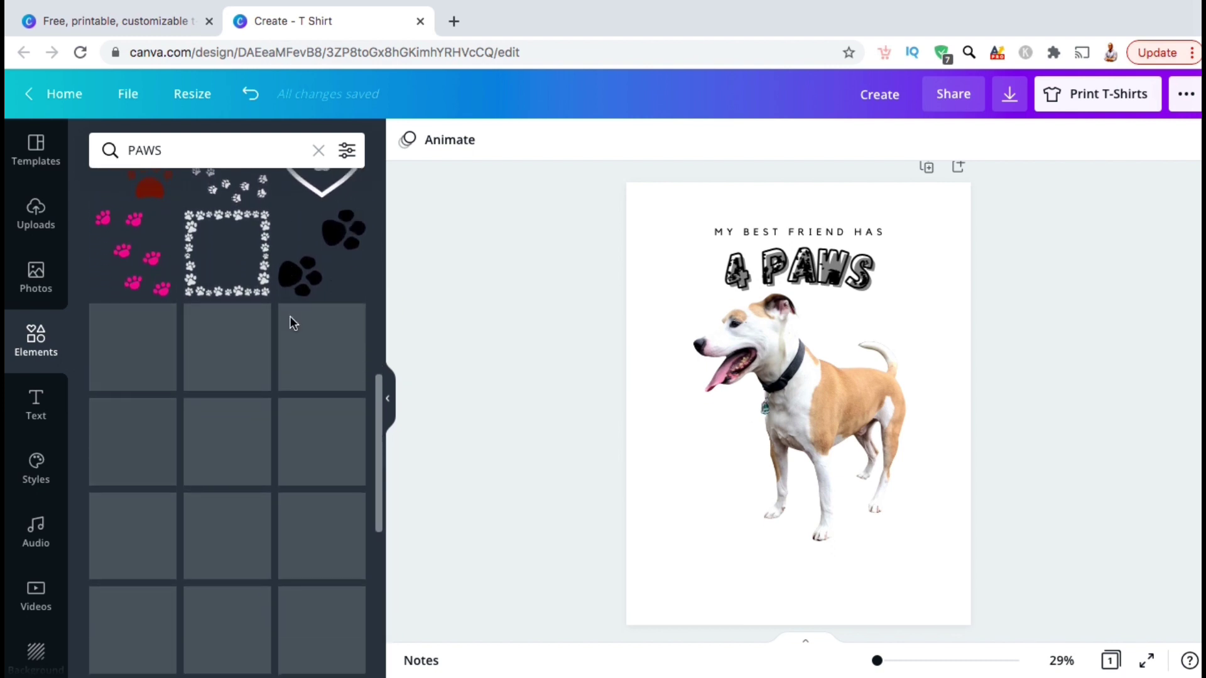
scroll(292, 324, down, 5)
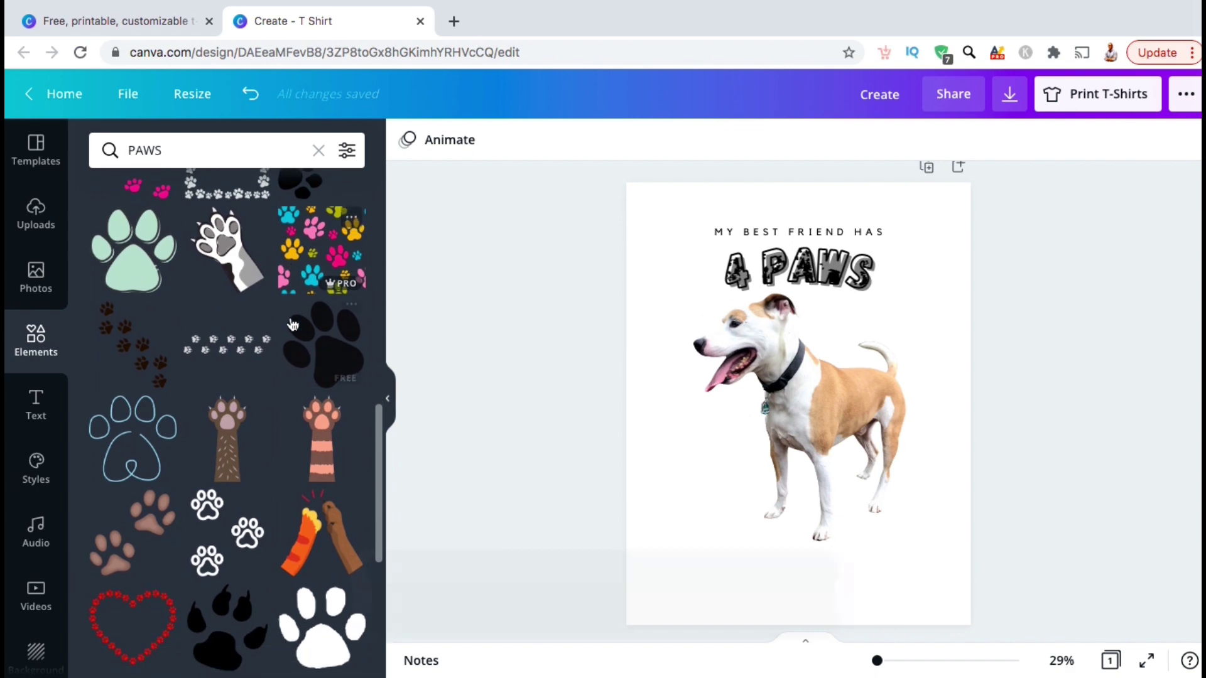
scroll(292, 324, down, 4)
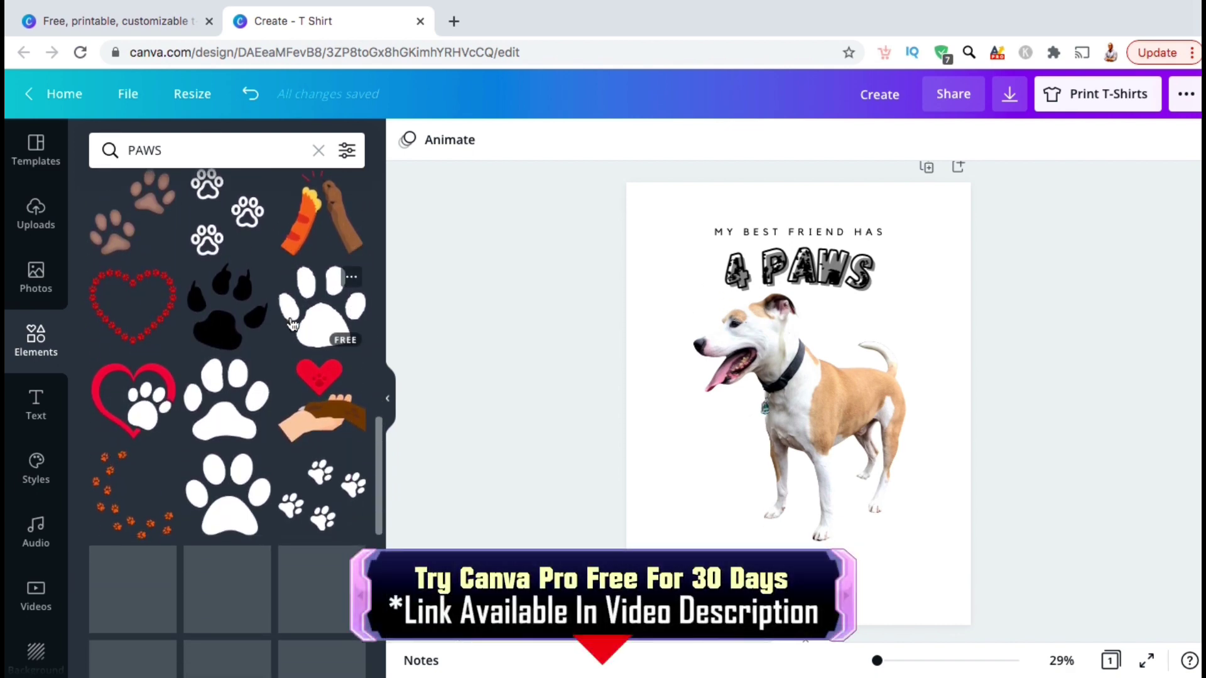
scroll(292, 325, down, 6)
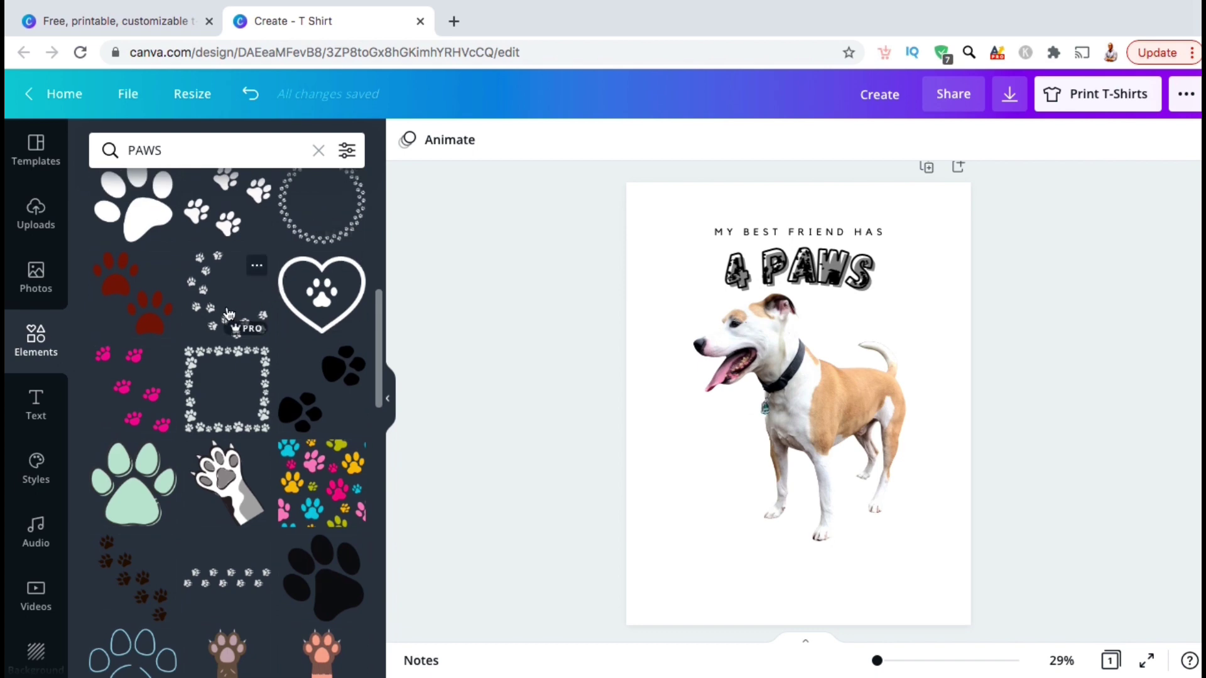
Step: Add a paw-trail graphic, enlarge it around the dog and tilt it diagonally
click(227, 312)
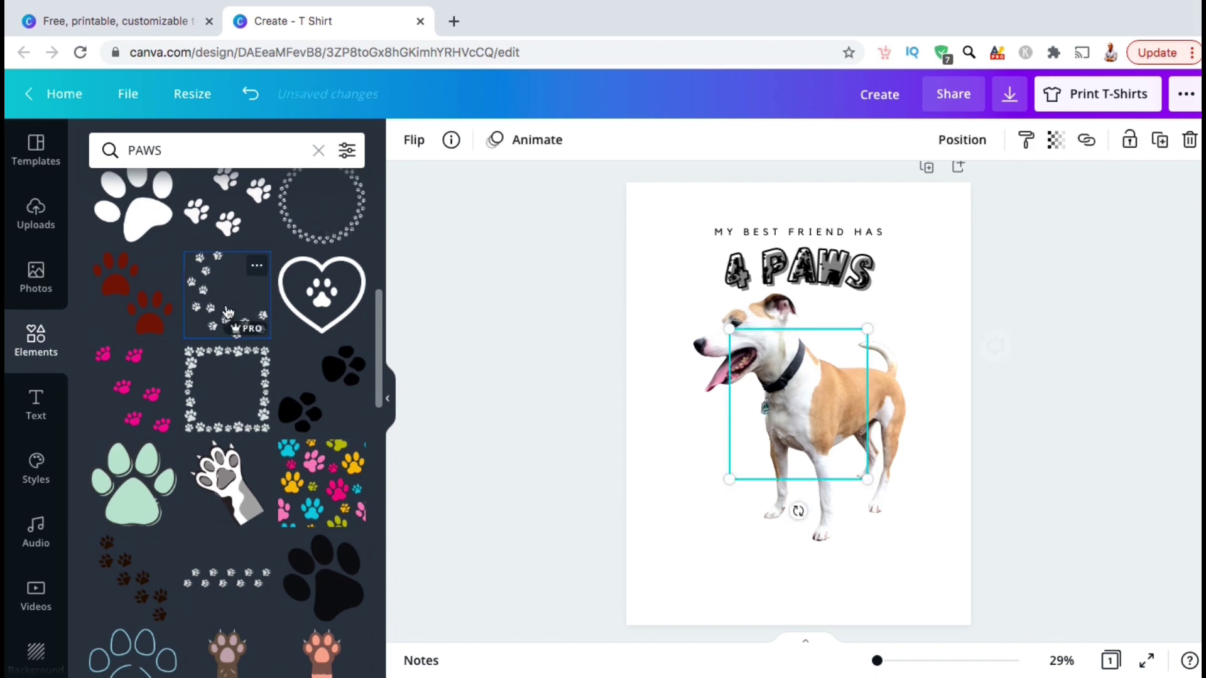
key(super+equal)
drag(719, 509, 627, 565)
drag(765, 614, 910, 396)
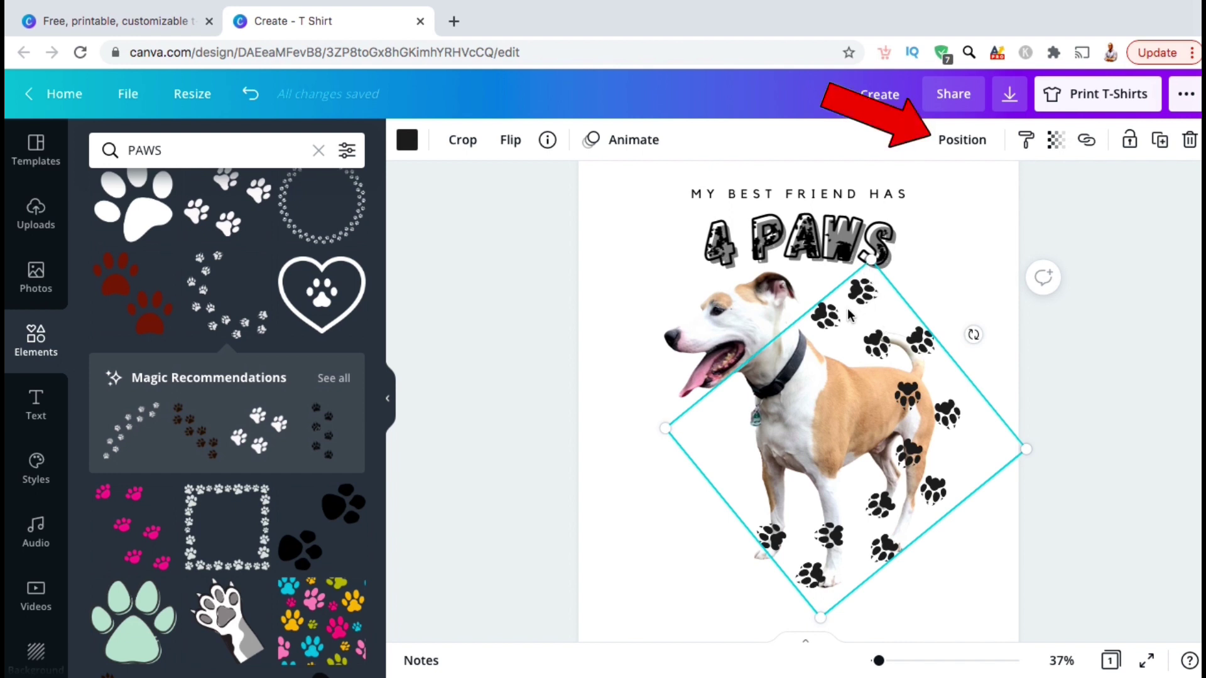
Step: Move the paw trail backward so it sits behind the dog cut-out
click(955, 140)
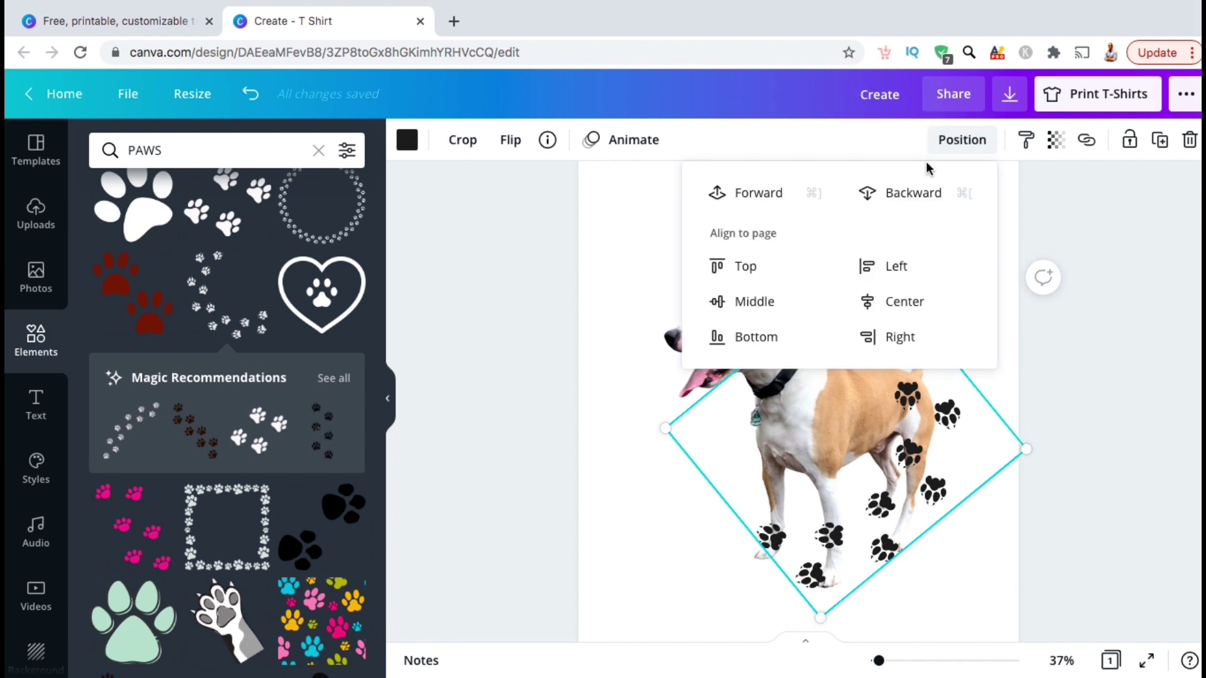
click(861, 195)
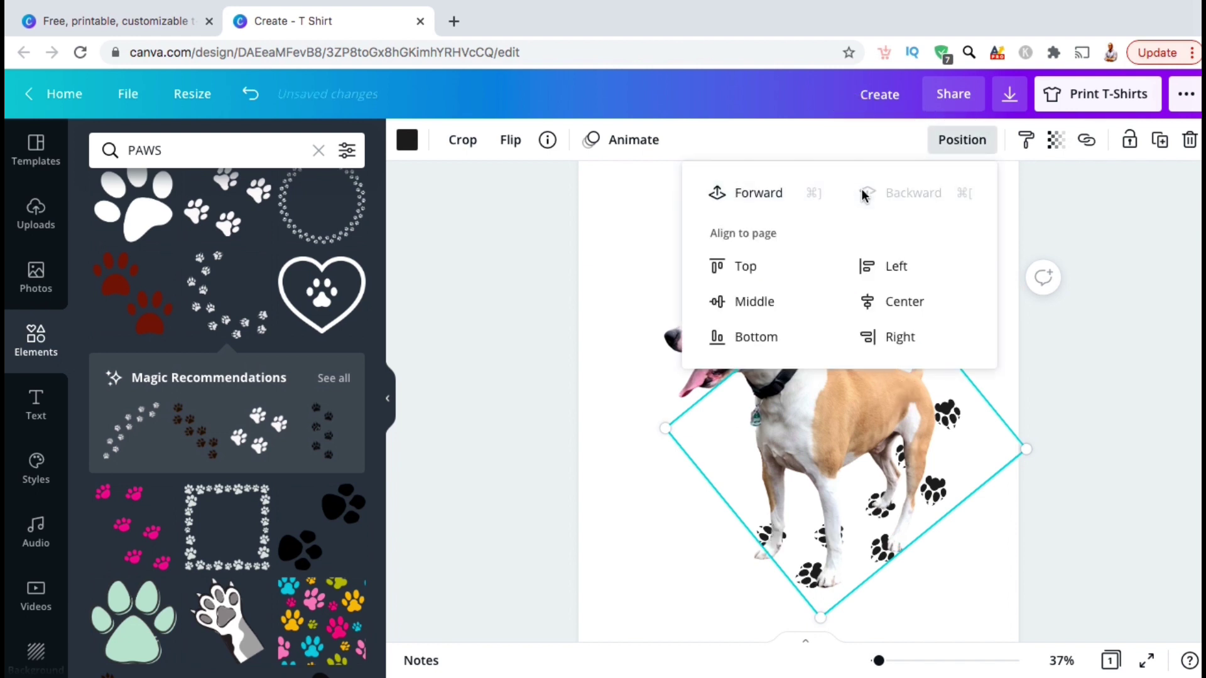
click(919, 499)
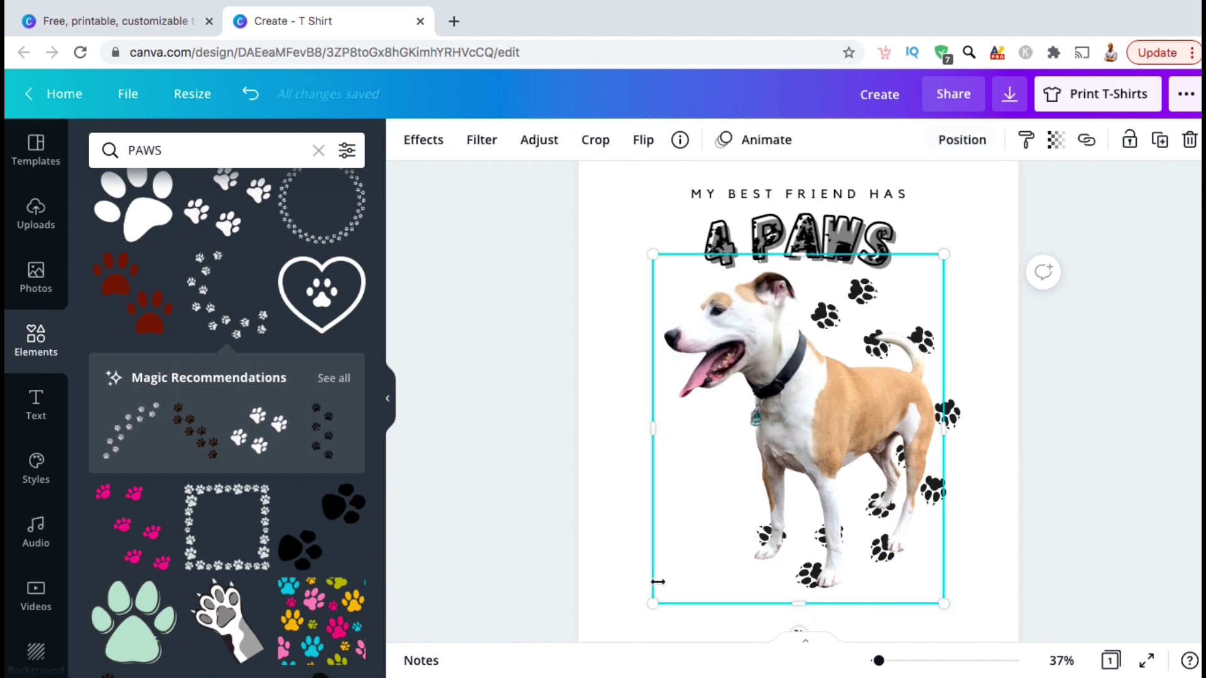
click(969, 436)
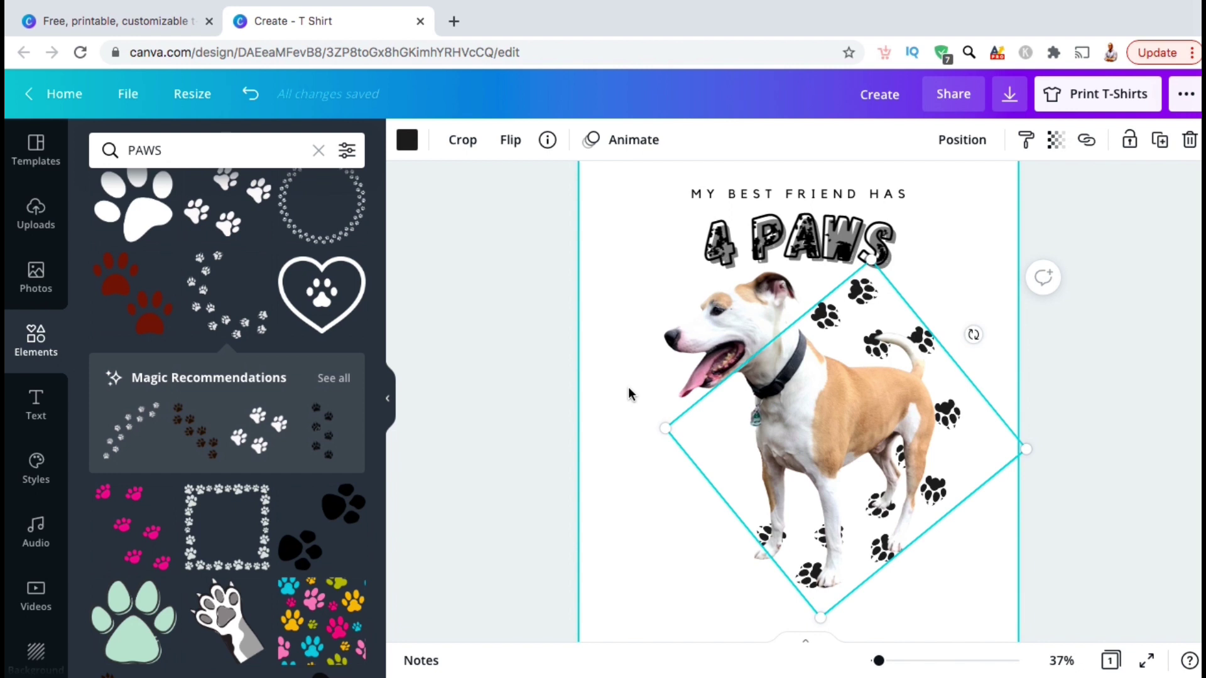
Step: Set the paw-print trail's transparency to 58 so the paws fade to grey
click(1056, 142)
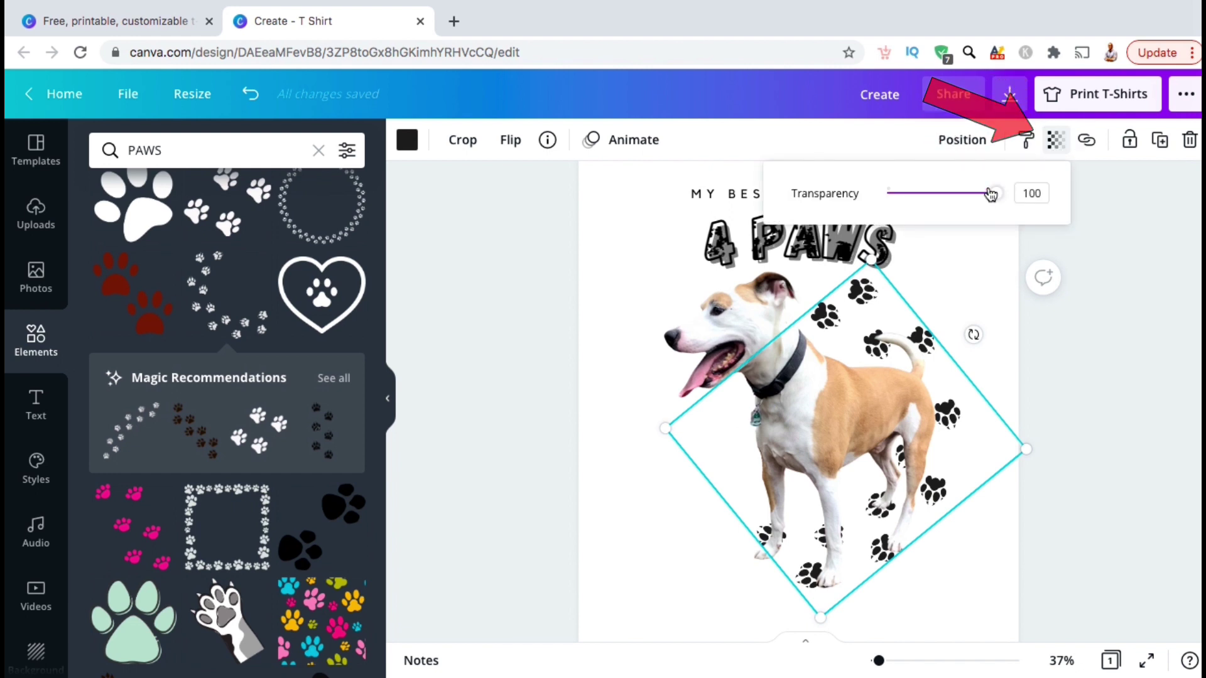
drag(996, 194, 927, 194)
click(1125, 312)
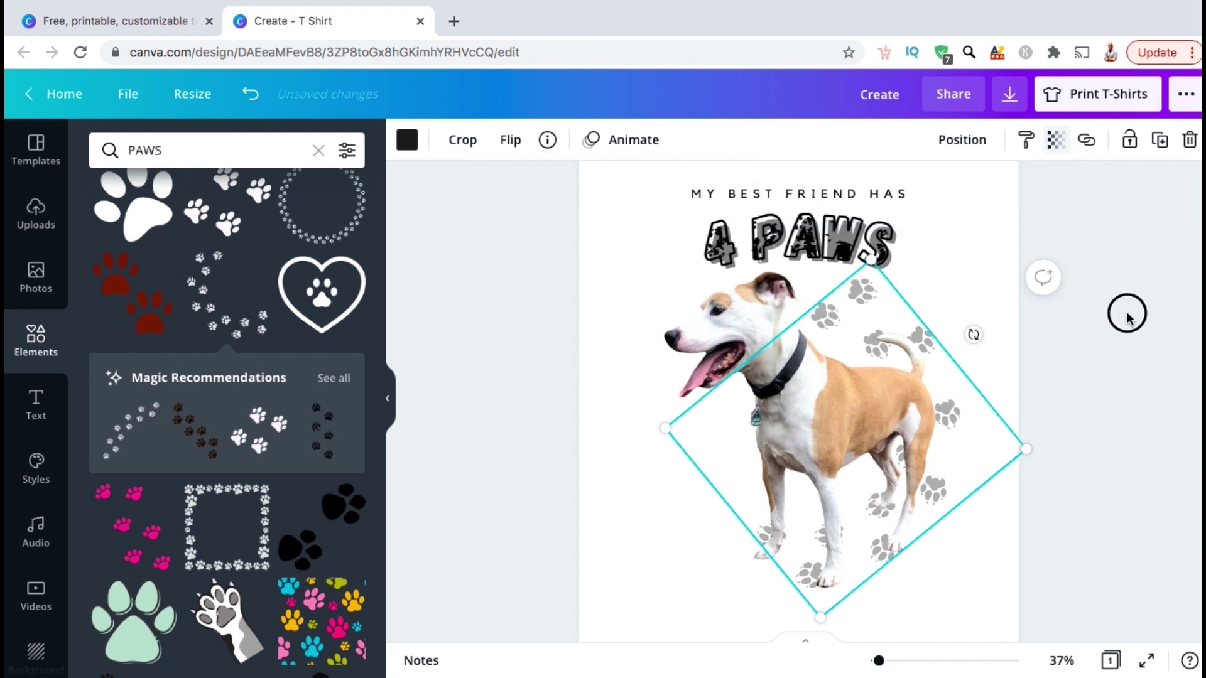
click(1106, 345)
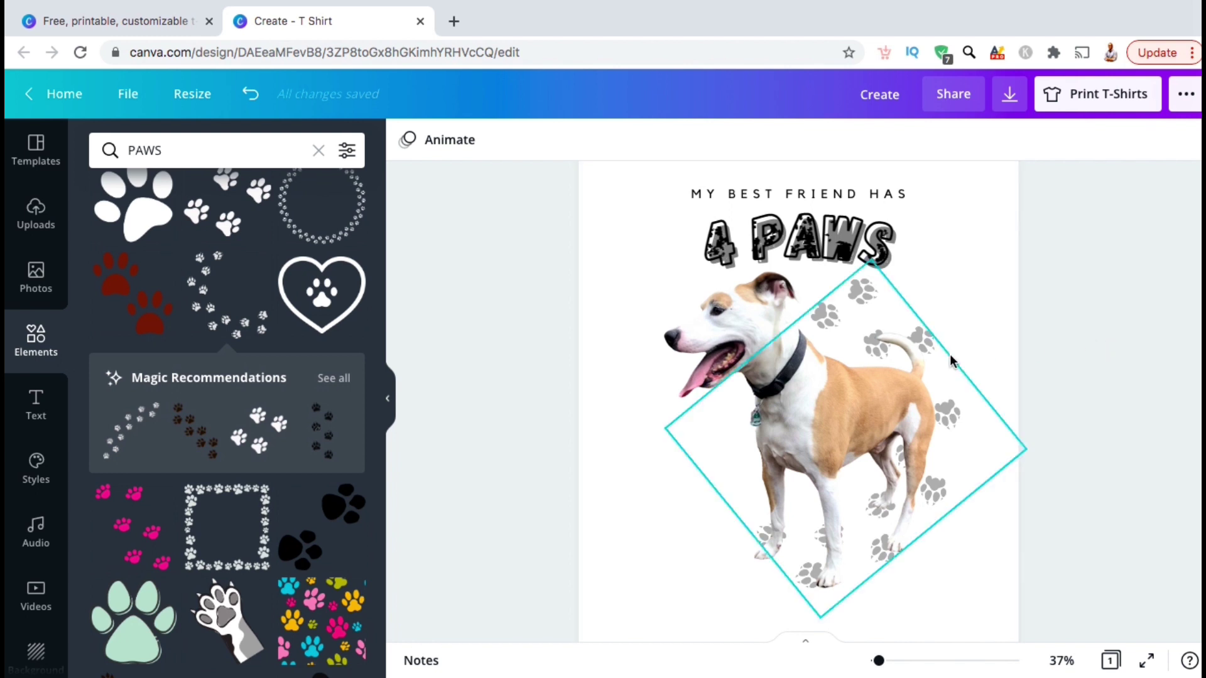
Step: Duplicate the dog and adjust the copy: Brightness -100, Contrast 100, Saturation -100, Blur 13
click(829, 389)
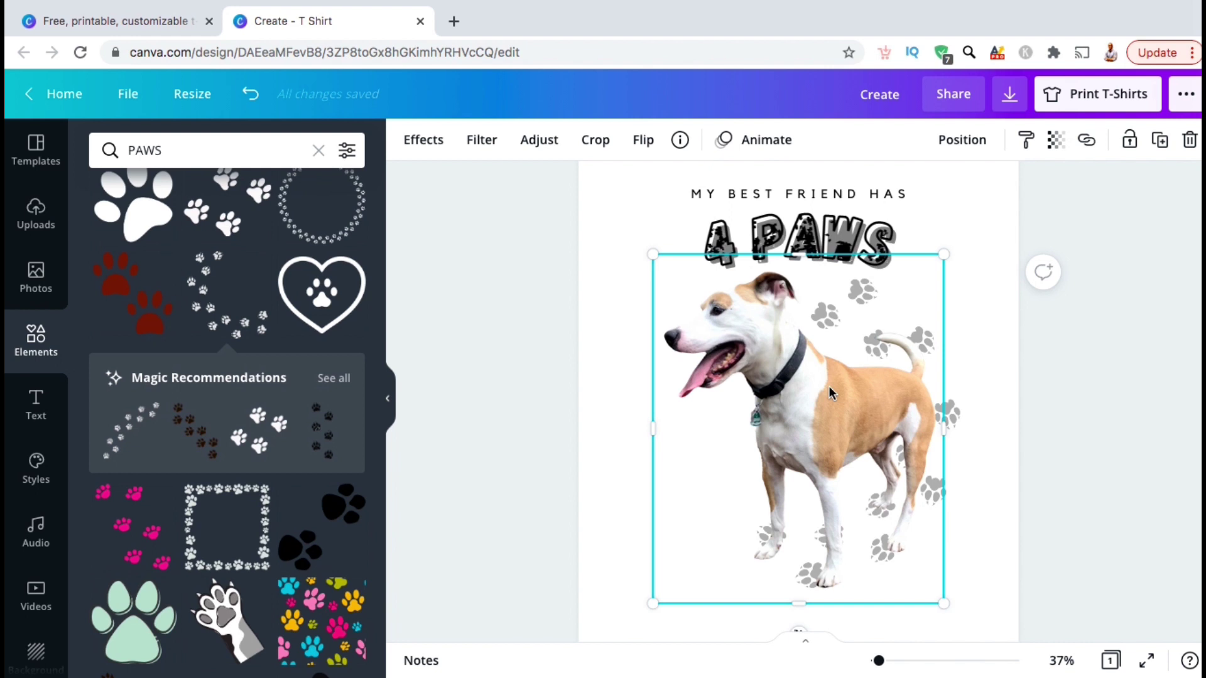
key(ctrl+d)
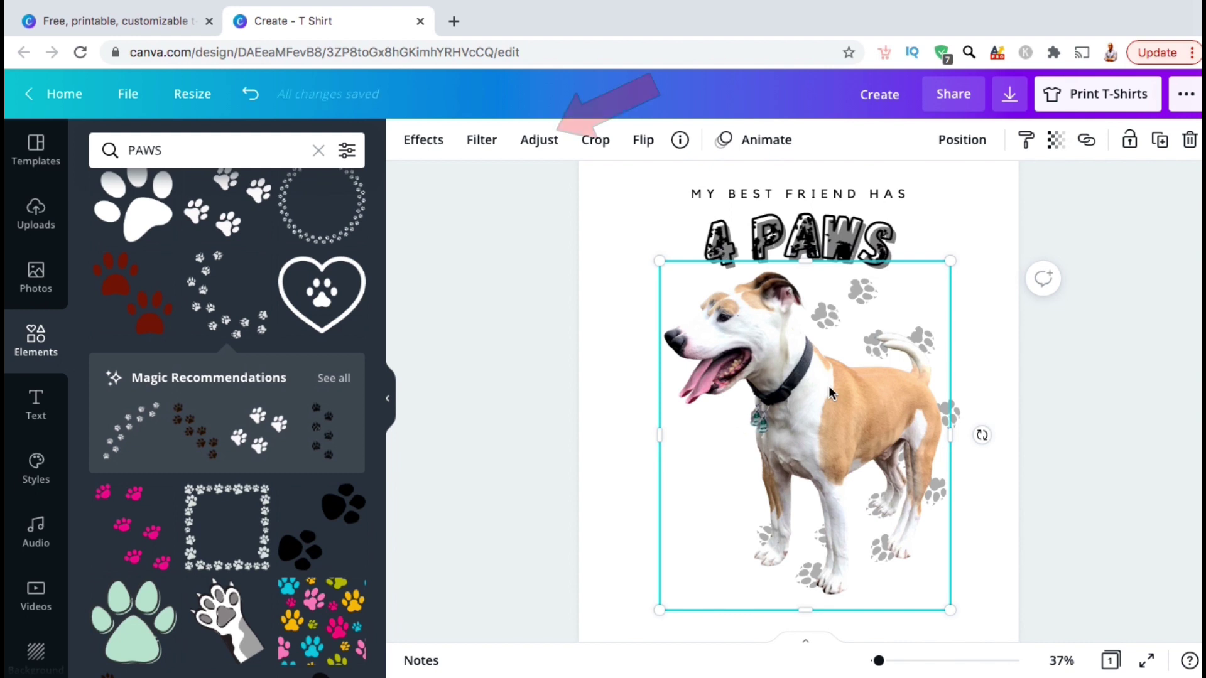
click(538, 143)
drag(243, 183, 162, 182)
drag(248, 220, 344, 227)
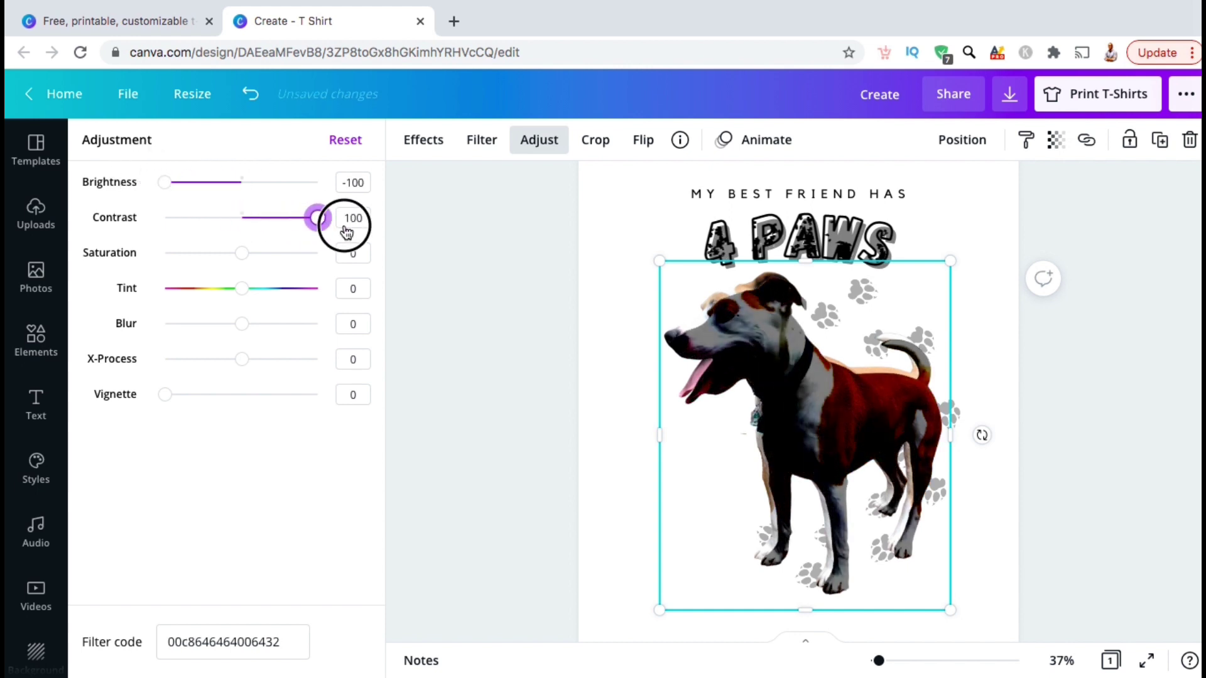
drag(242, 254, 92, 258)
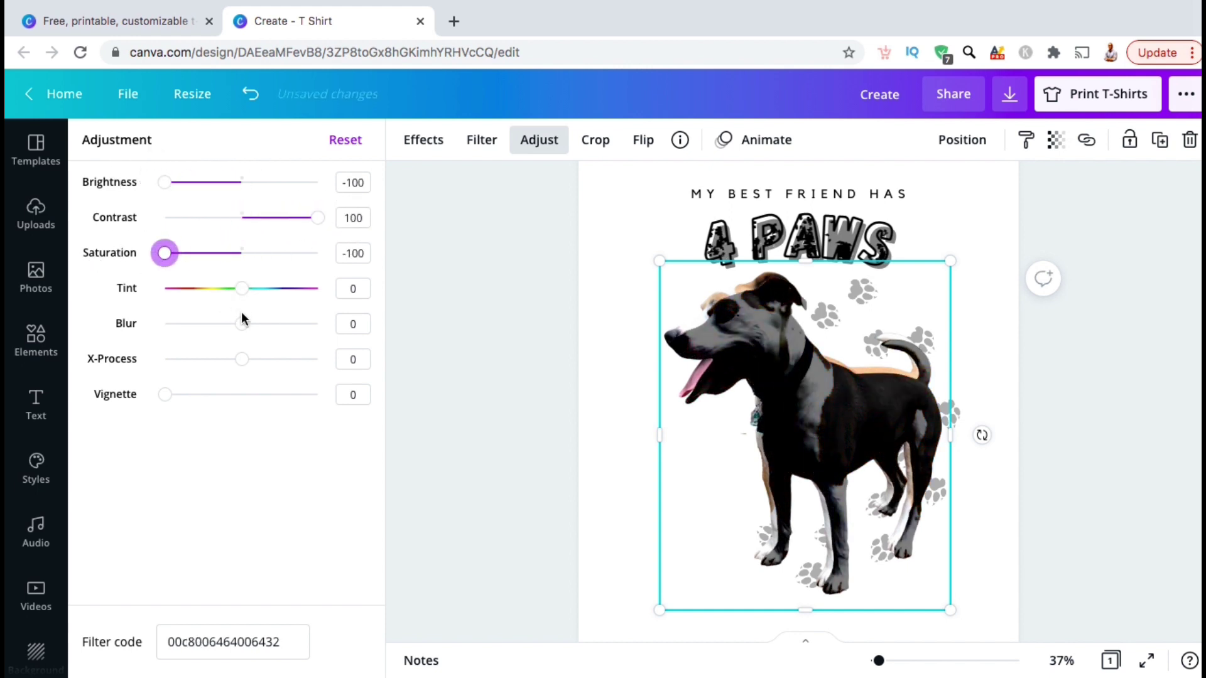
drag(247, 326, 251, 324)
Step: Send the darkened copy behind the original dog and zoom out to the whole page
click(953, 137)
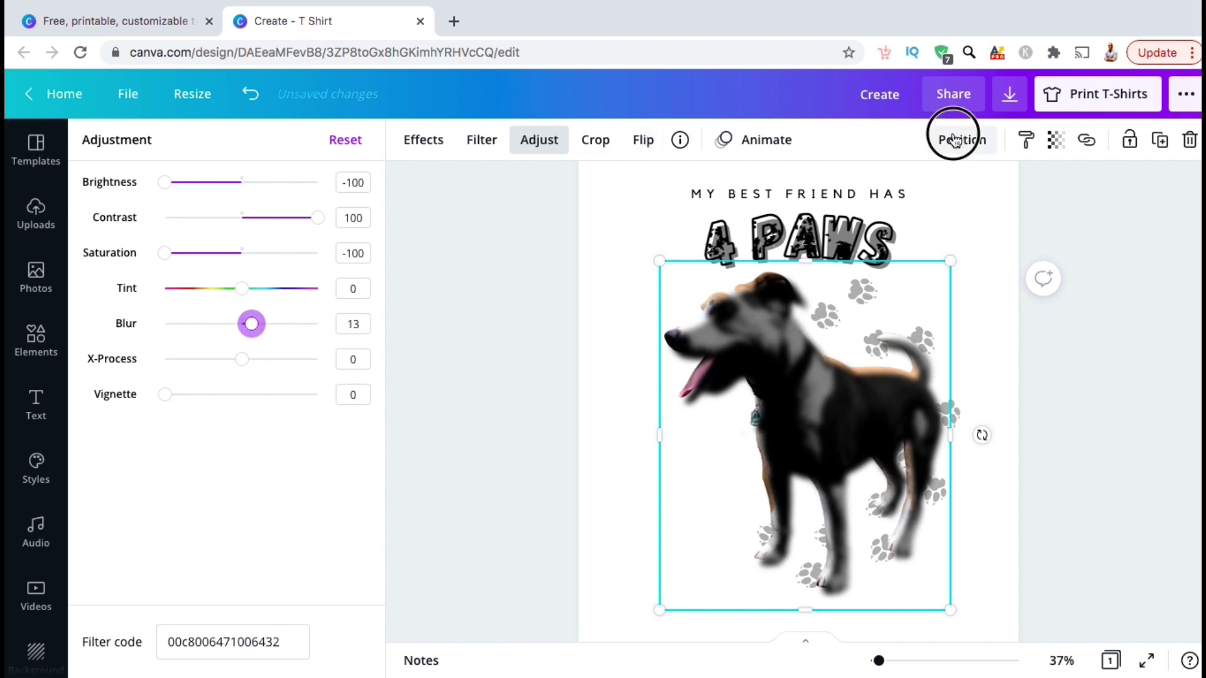
click(907, 195)
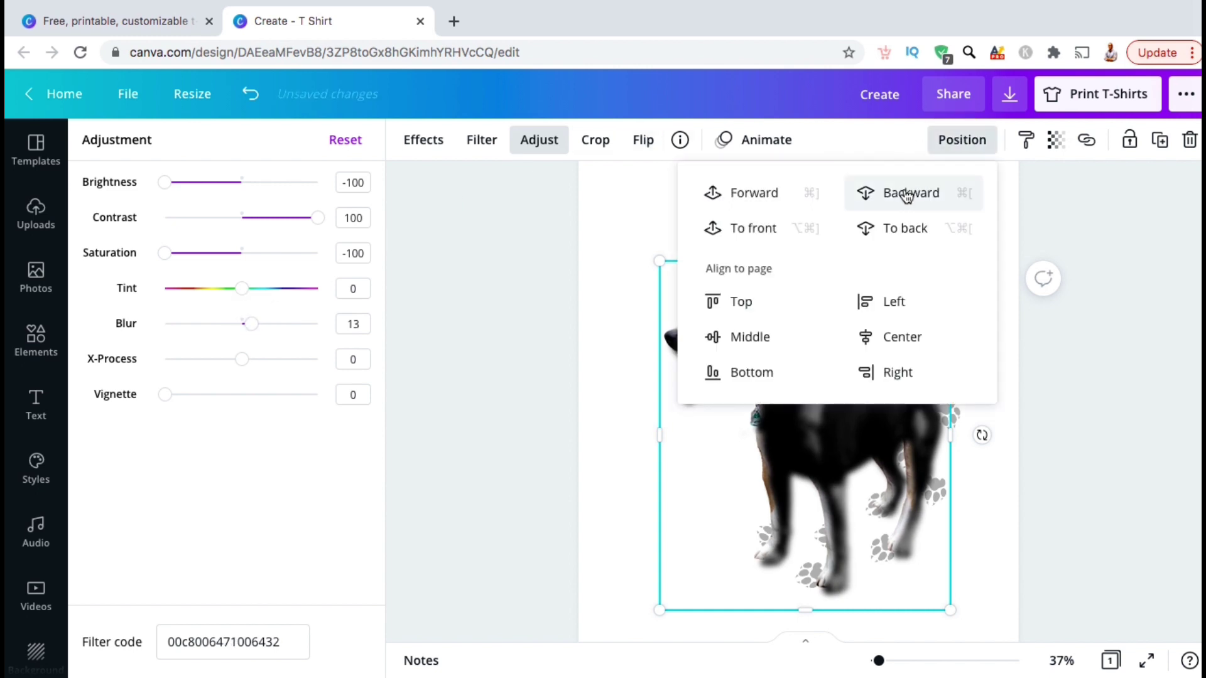
click(998, 496)
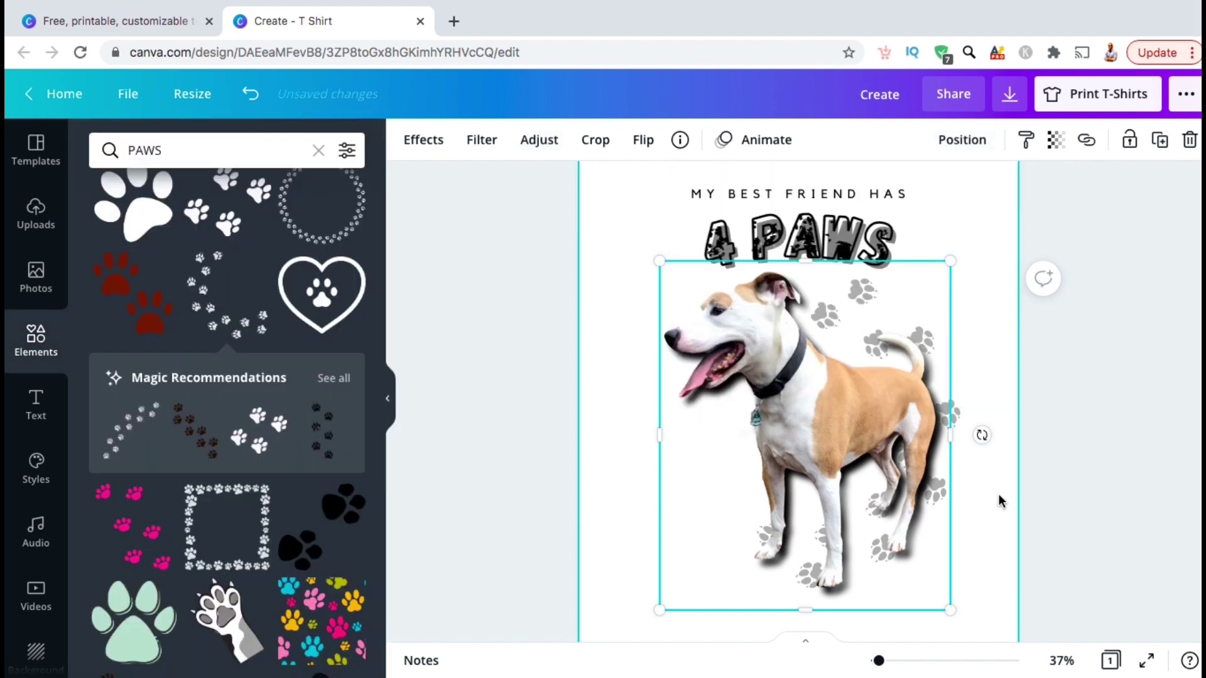
click(998, 495)
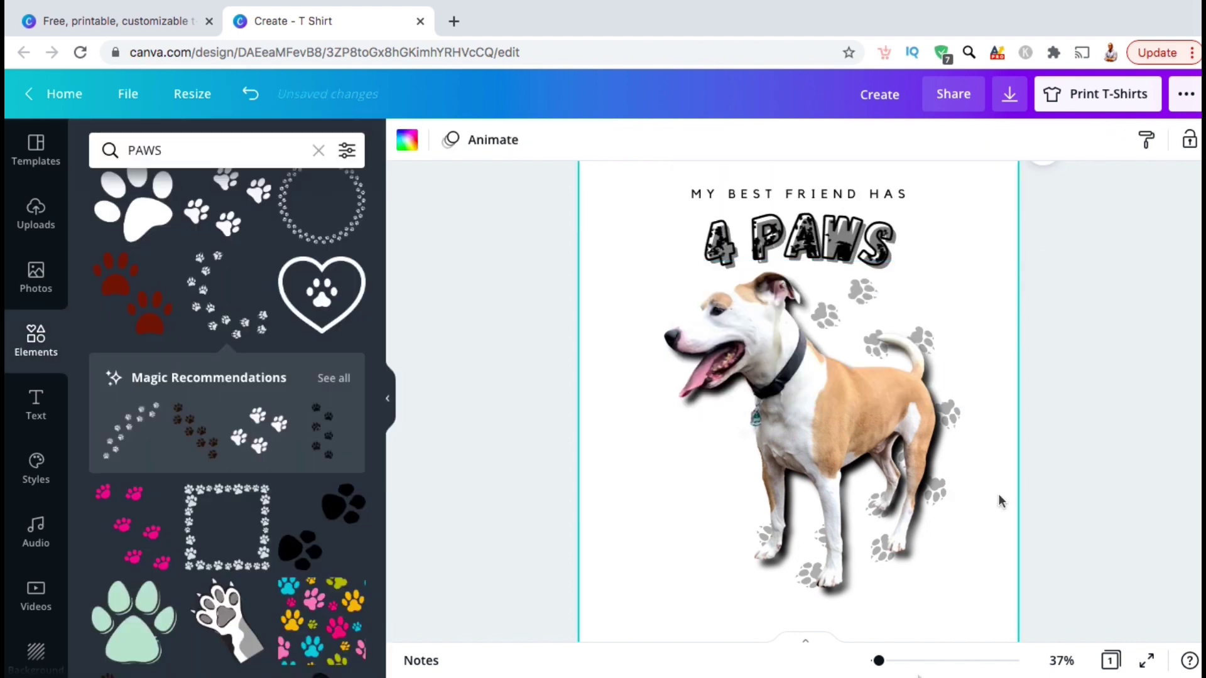
drag(878, 661, 876, 661)
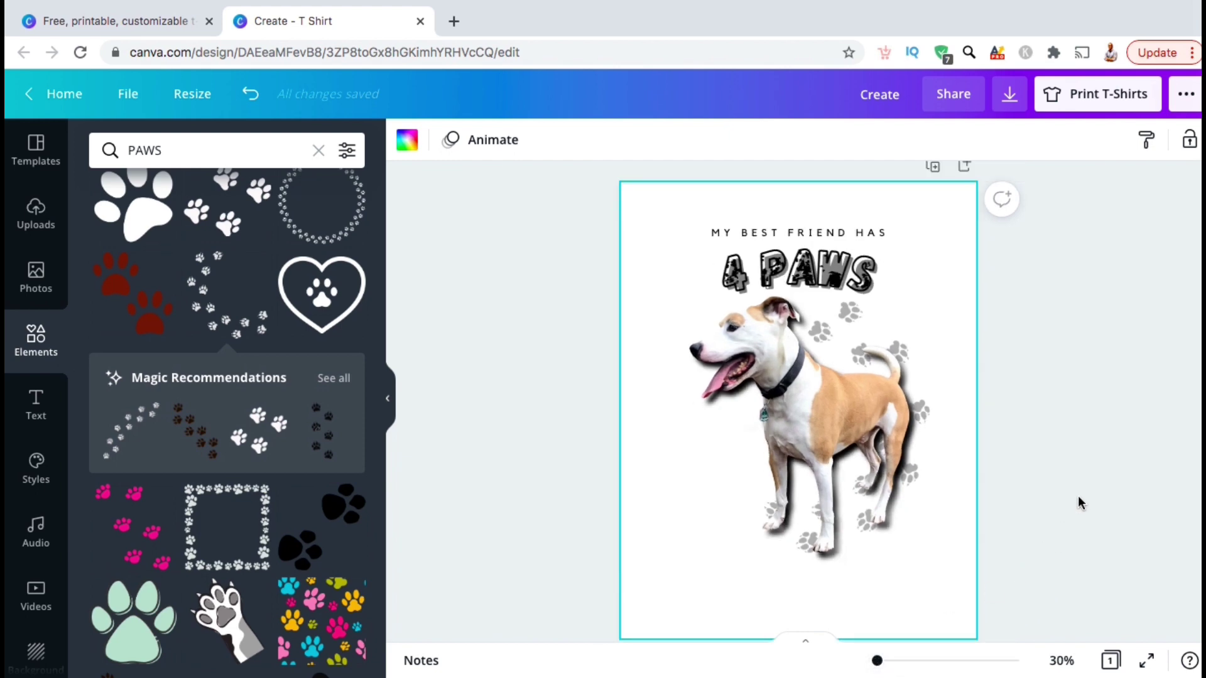
Step: Set up a PNG download at size 2× (3111 × 4000 px) with transparent background
click(36, 150)
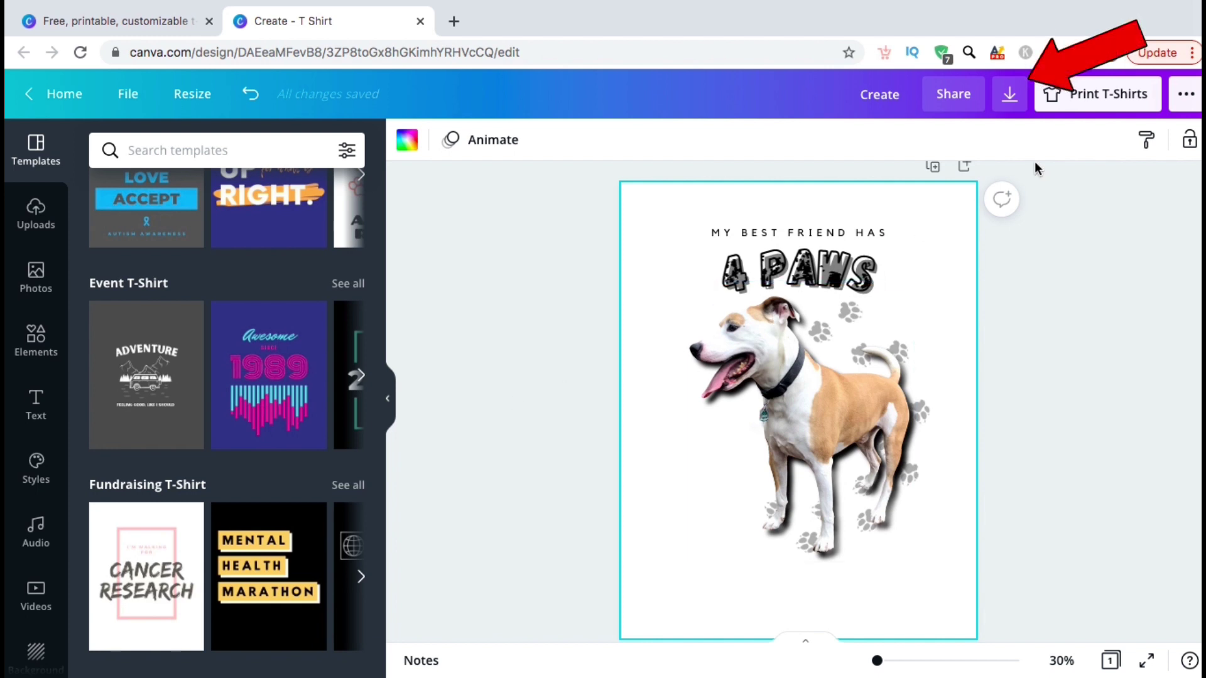
click(1016, 107)
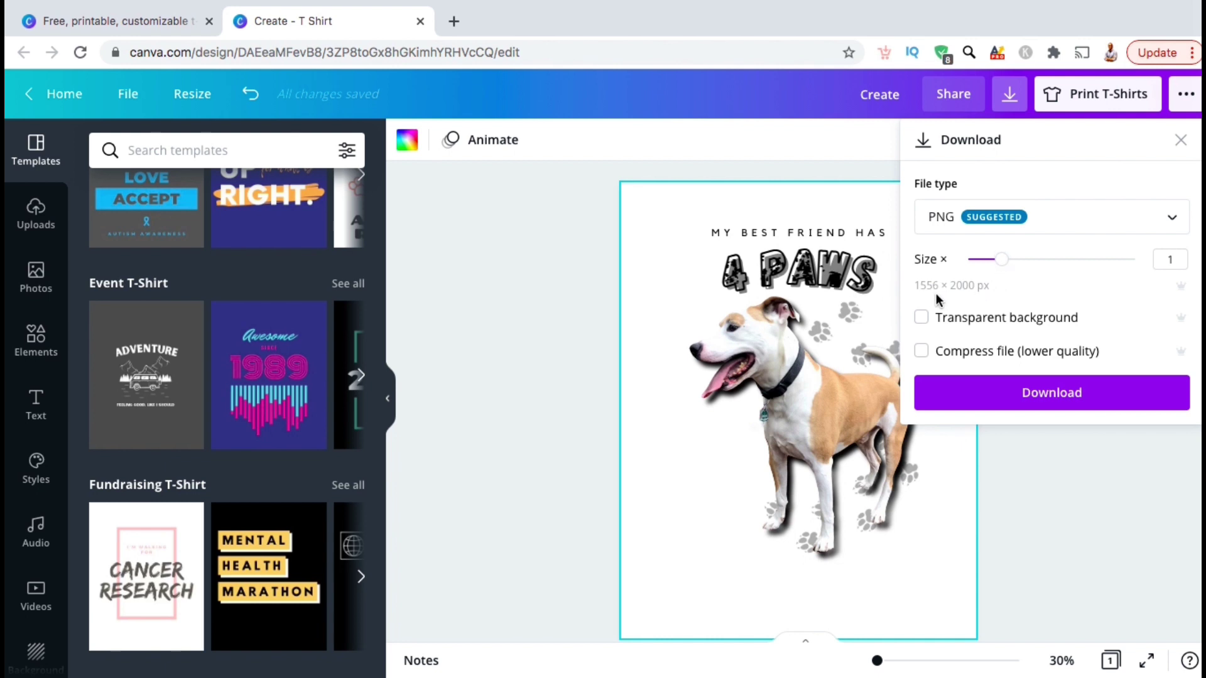
click(1009, 264)
drag(1011, 266, 1061, 277)
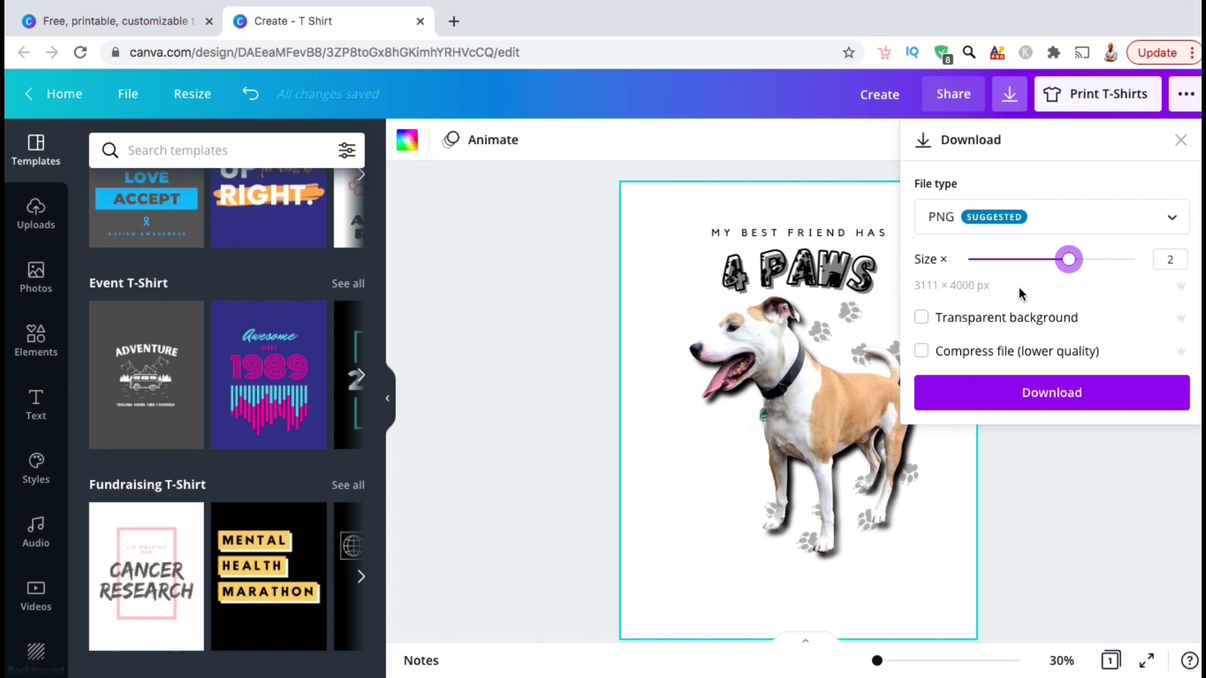
click(922, 318)
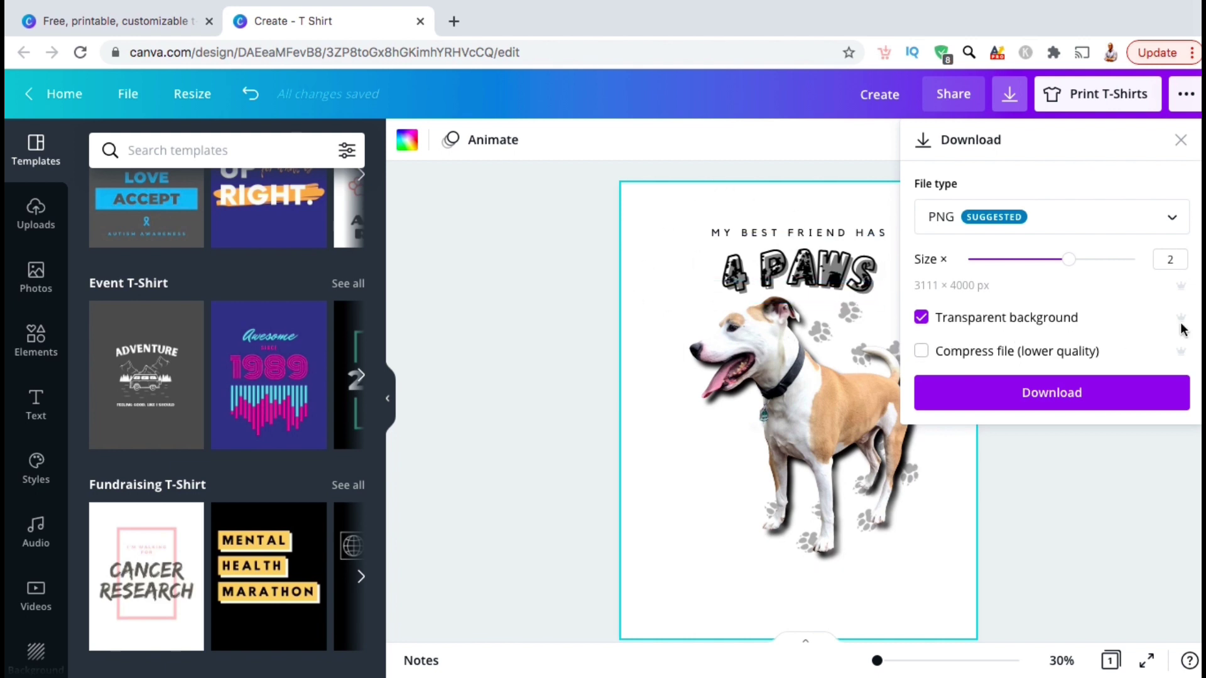
click(1178, 294)
Step: Download the PNG and open the resulting Create.png
click(1067, 393)
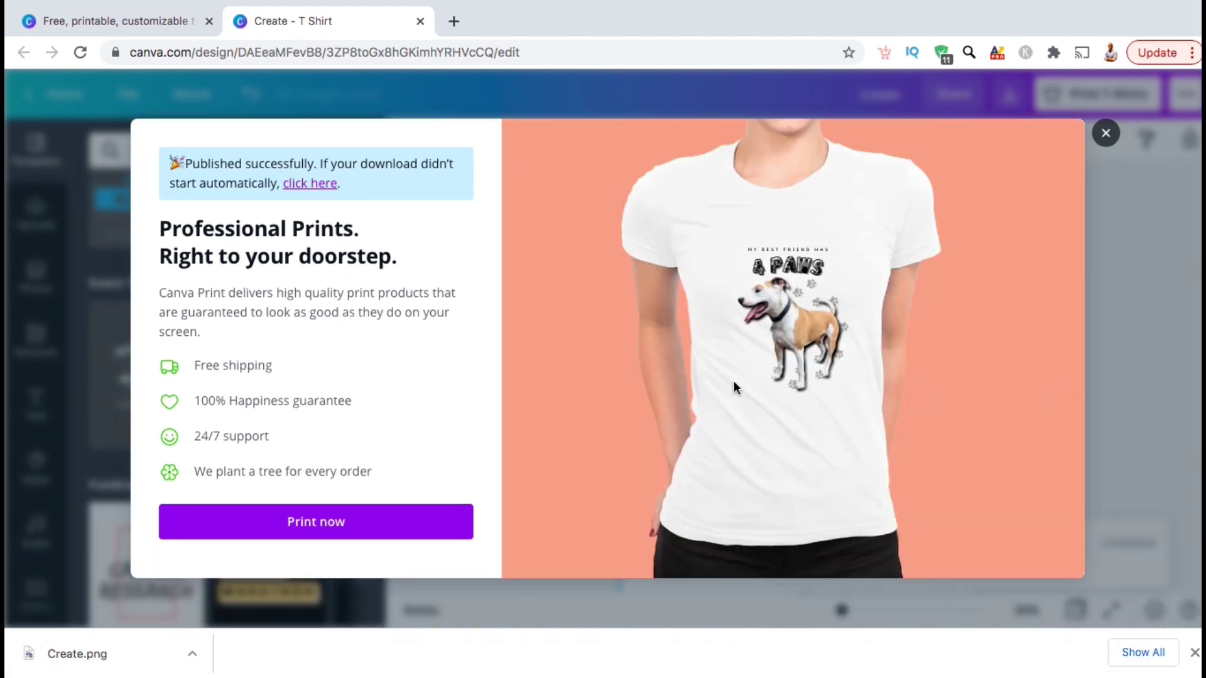
click(192, 656)
click(235, 591)
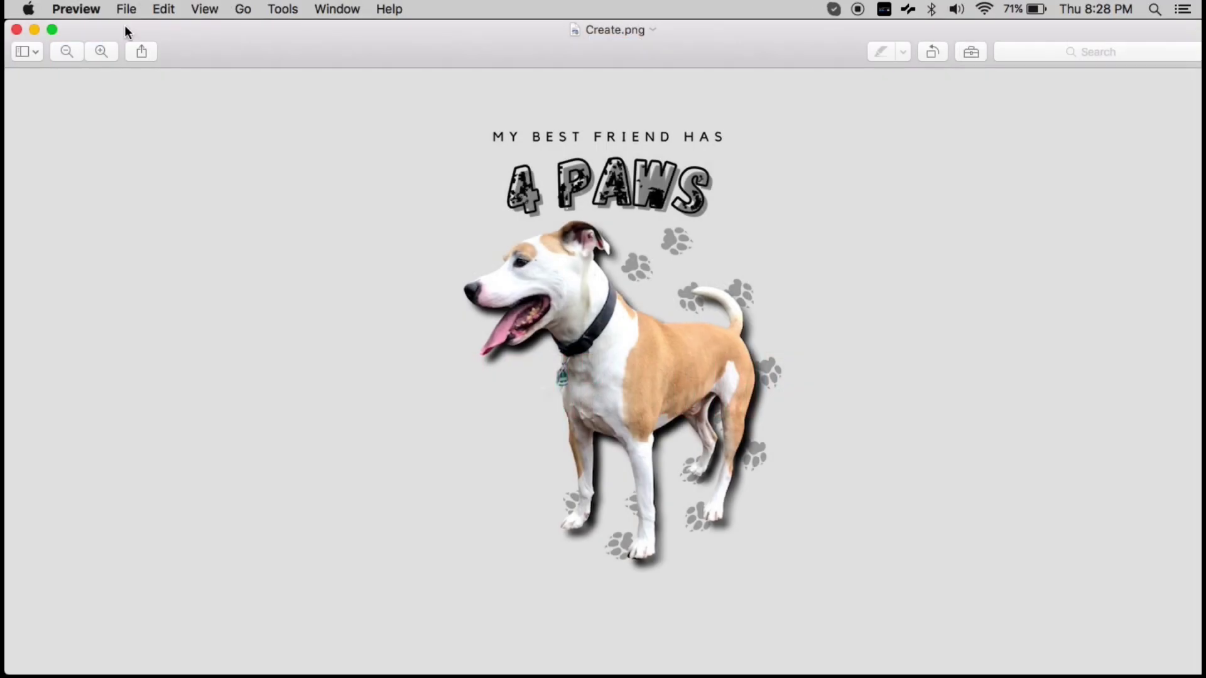
Step: Zoom in on Create.png in Preview to inspect the heading, dog and paw prints
click(101, 50)
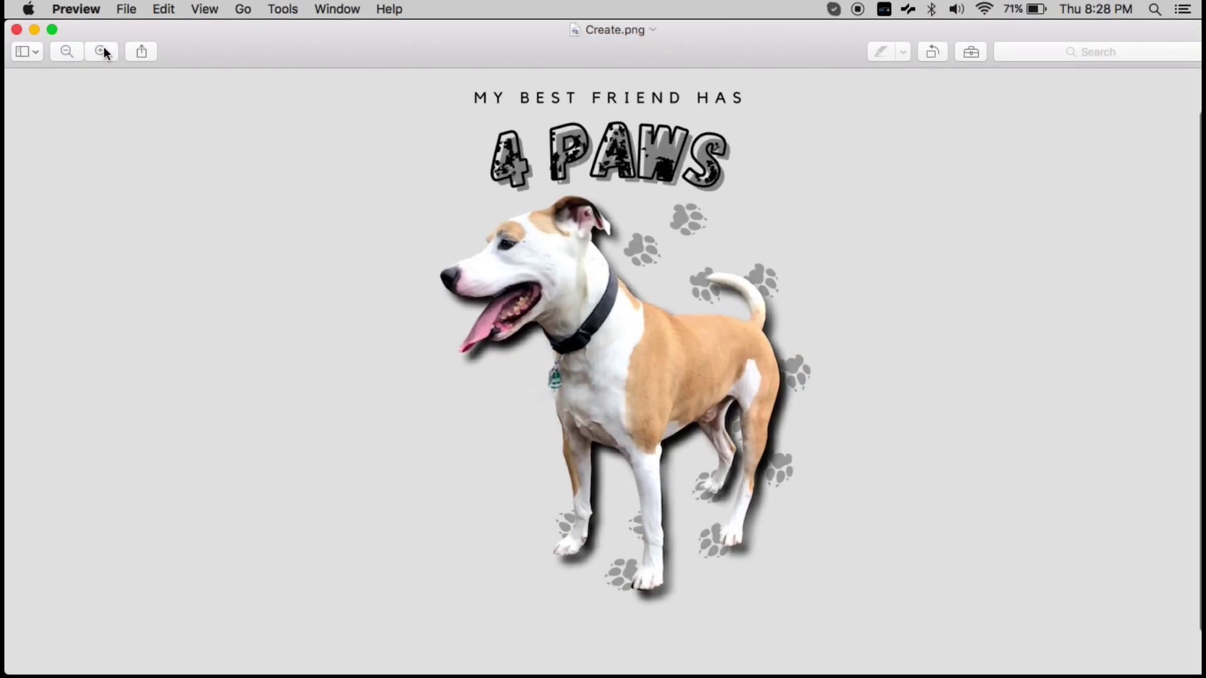
scroll(200, 286, up, 2)
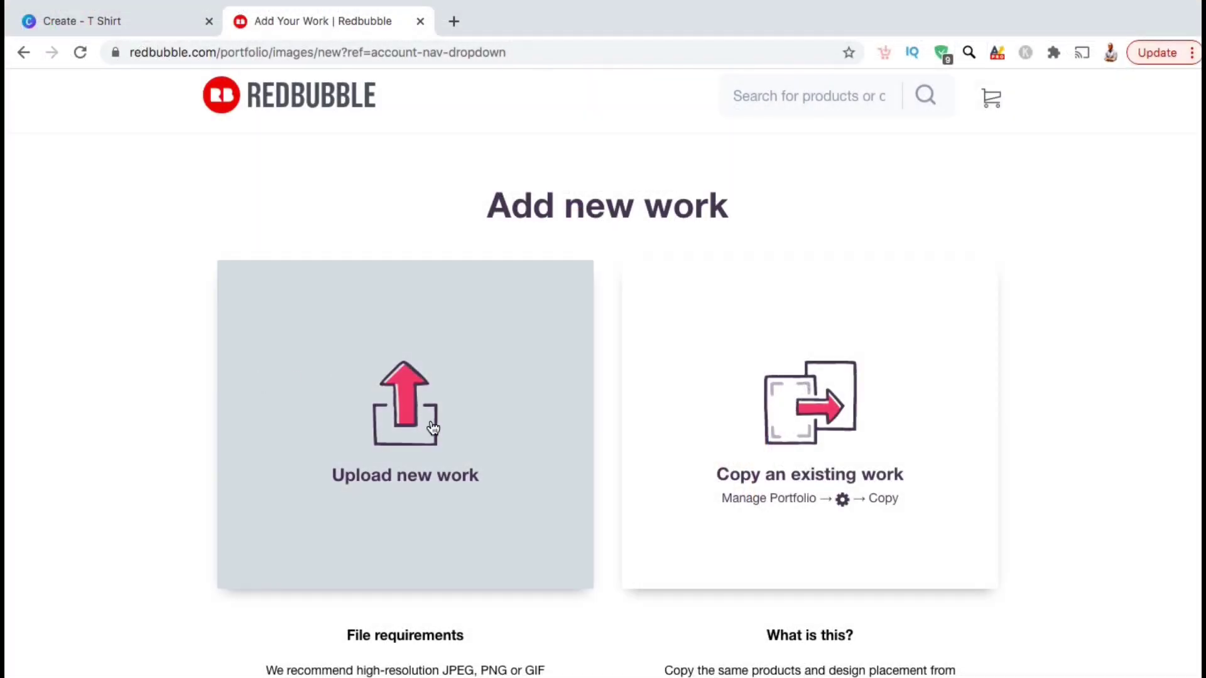
Step: Upload Enzo Example.png as new Redbubble work and scroll through its product mockups
click(433, 427)
double_click(424, 74)
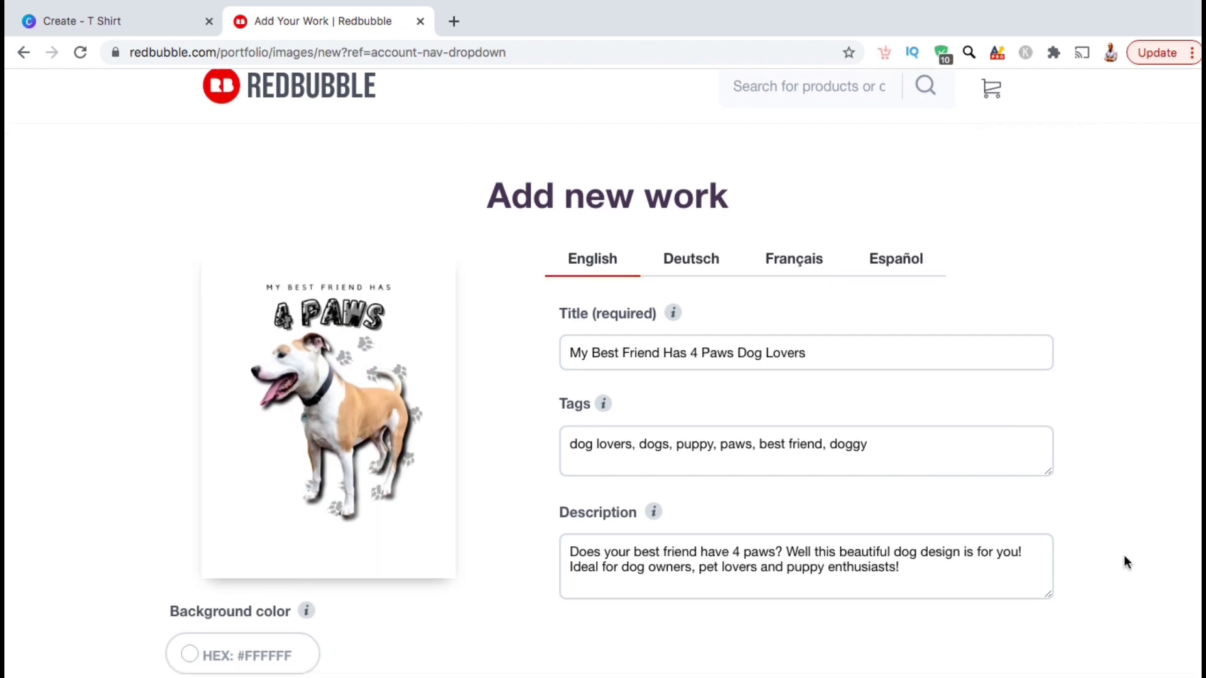
scroll(1124, 562, down, 8)
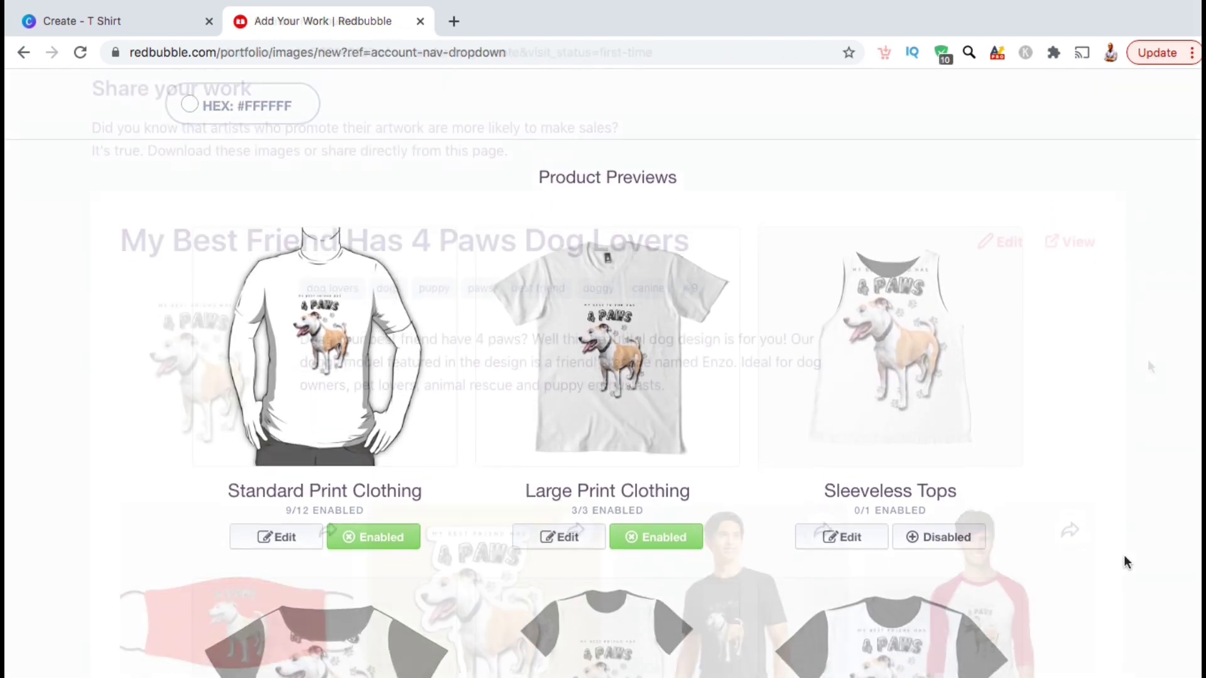
scroll(1148, 359, down, 2)
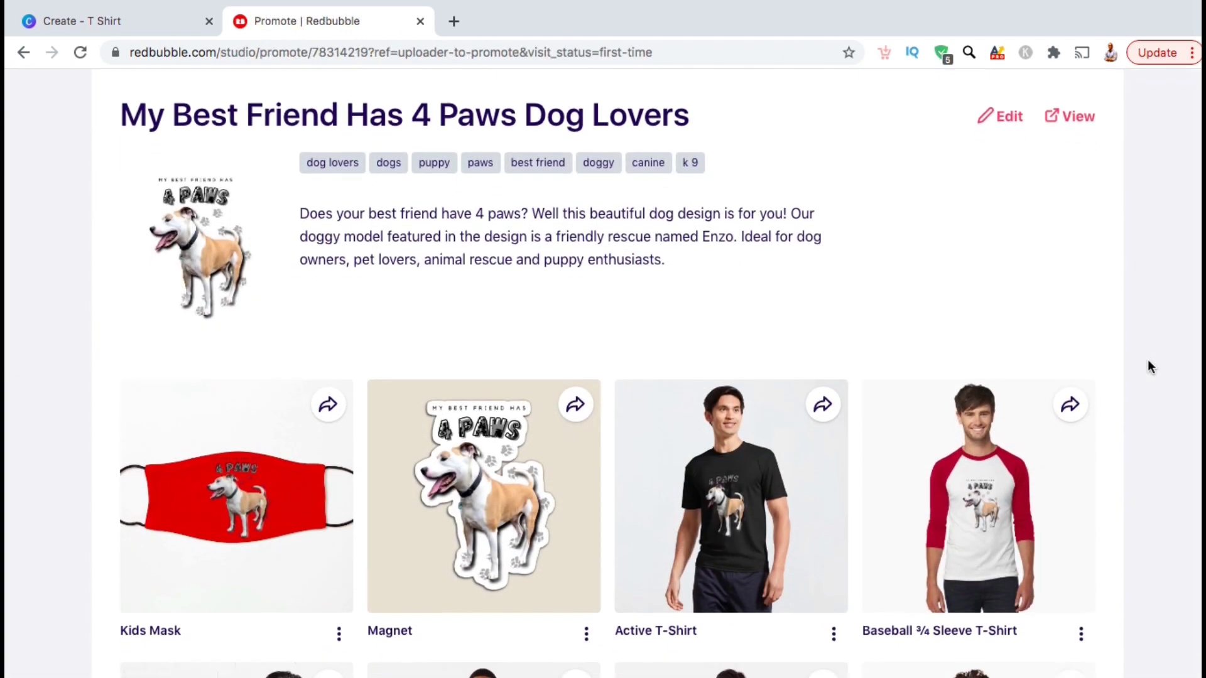
scroll(1148, 362, down, 3)
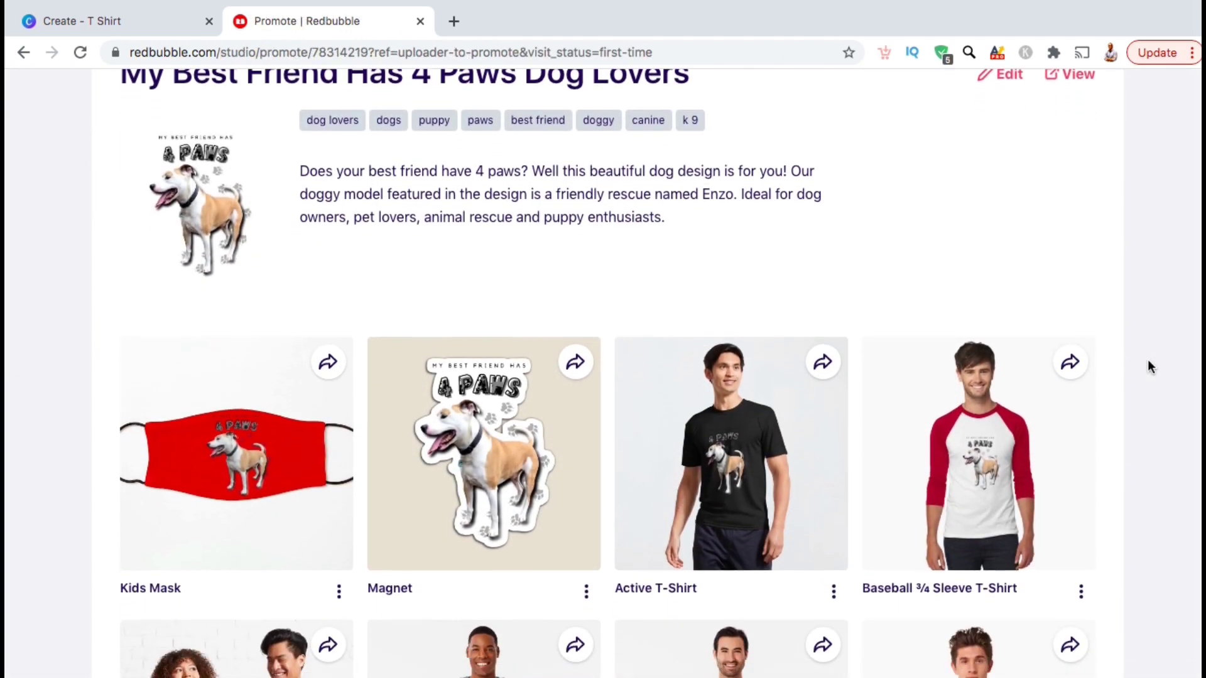
scroll(1148, 366, down, 3)
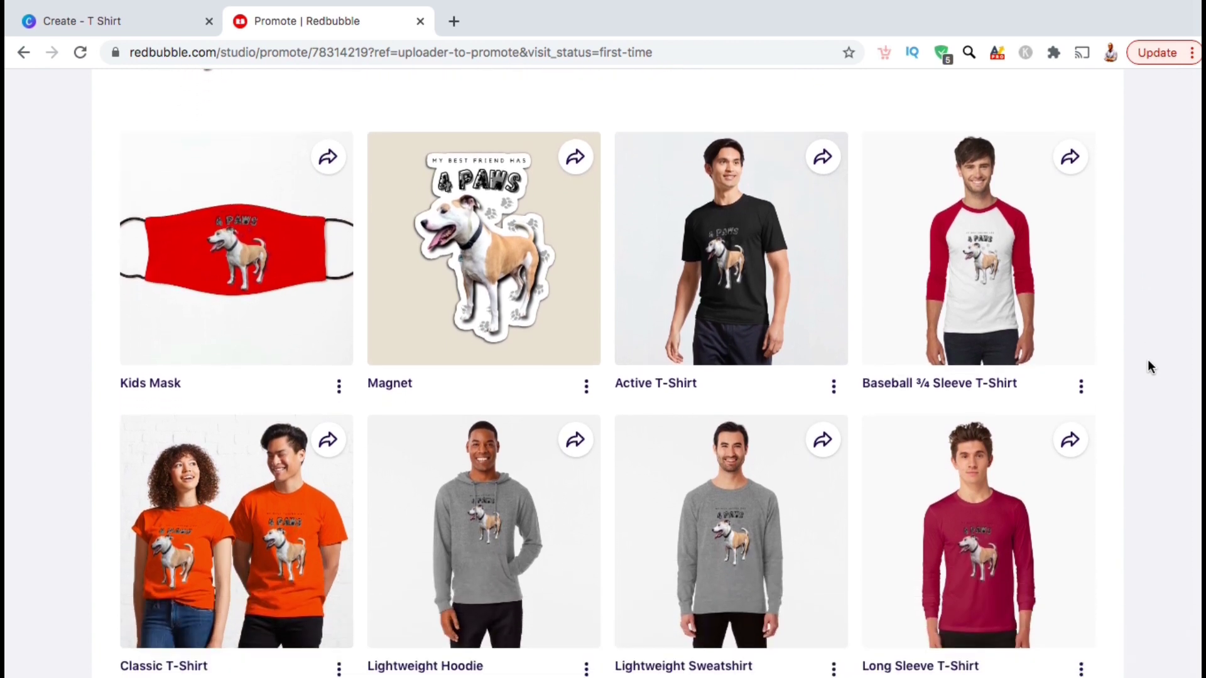
scroll(1147, 367, down, 5)
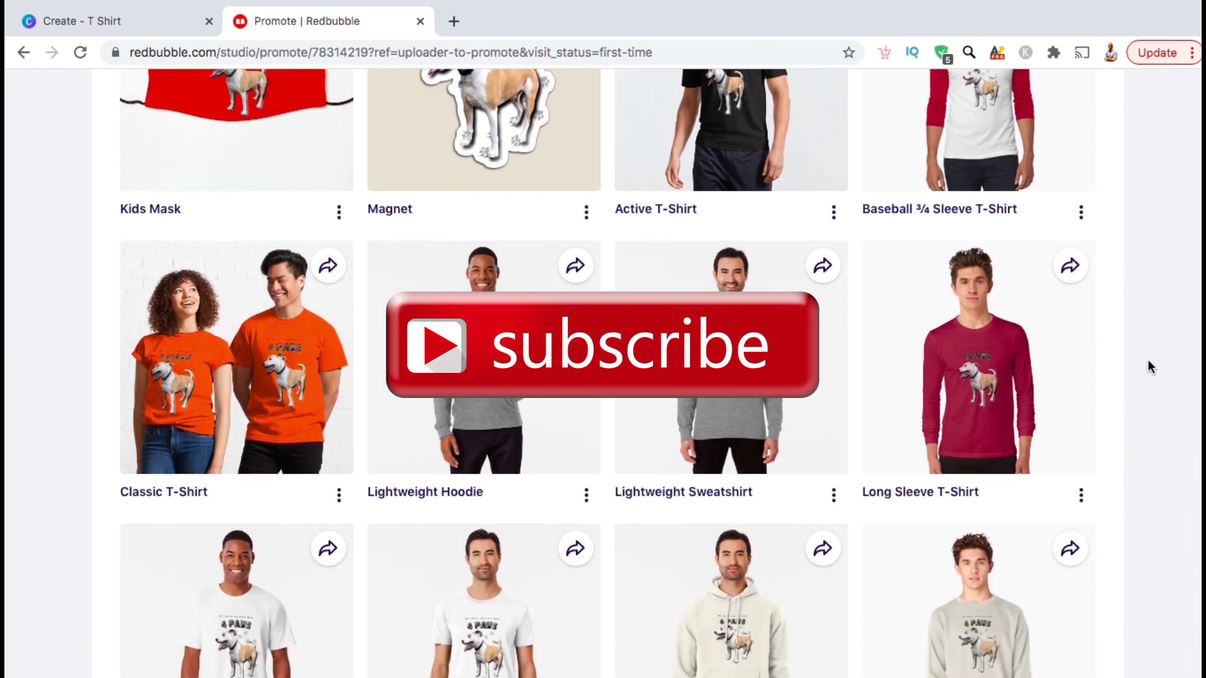
scroll(1148, 362, down, 3)
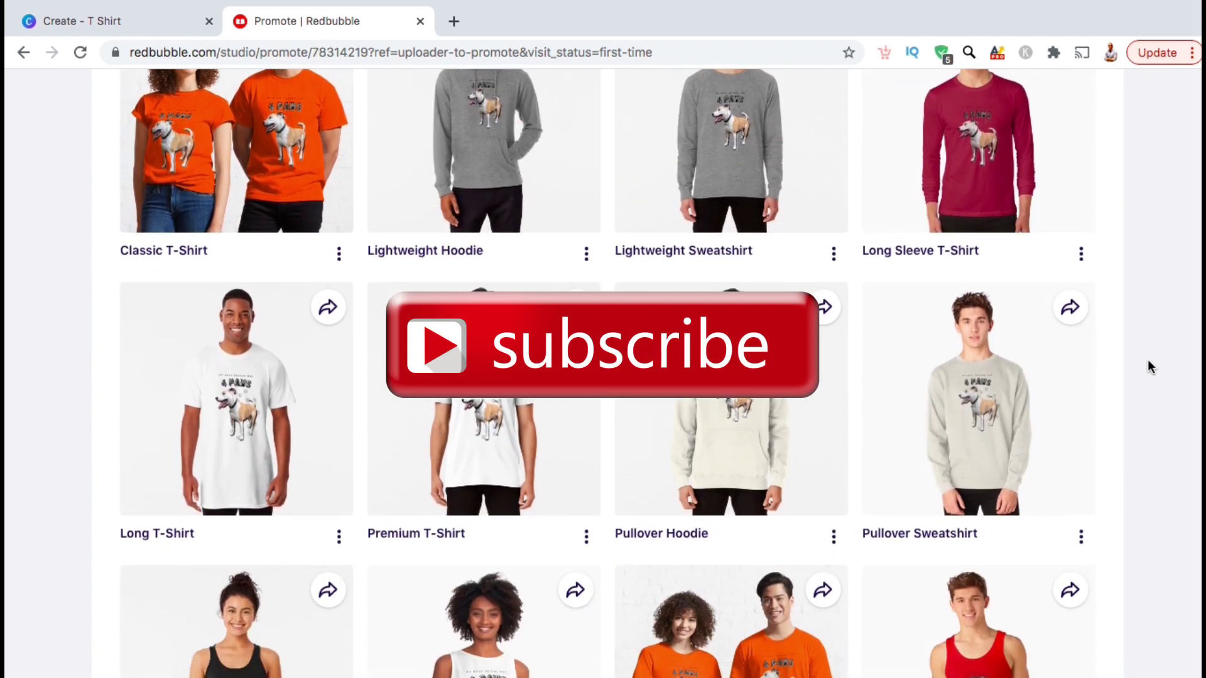
scroll(1148, 361, down, 3)
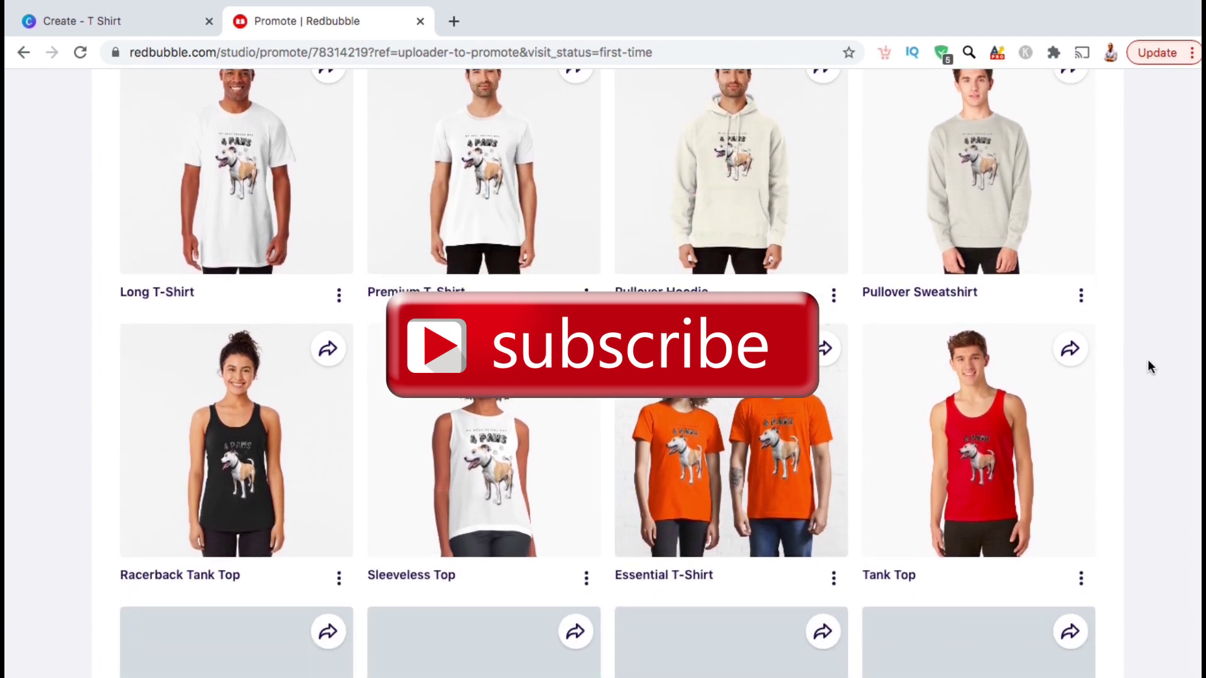
scroll(1147, 367, down, 2)
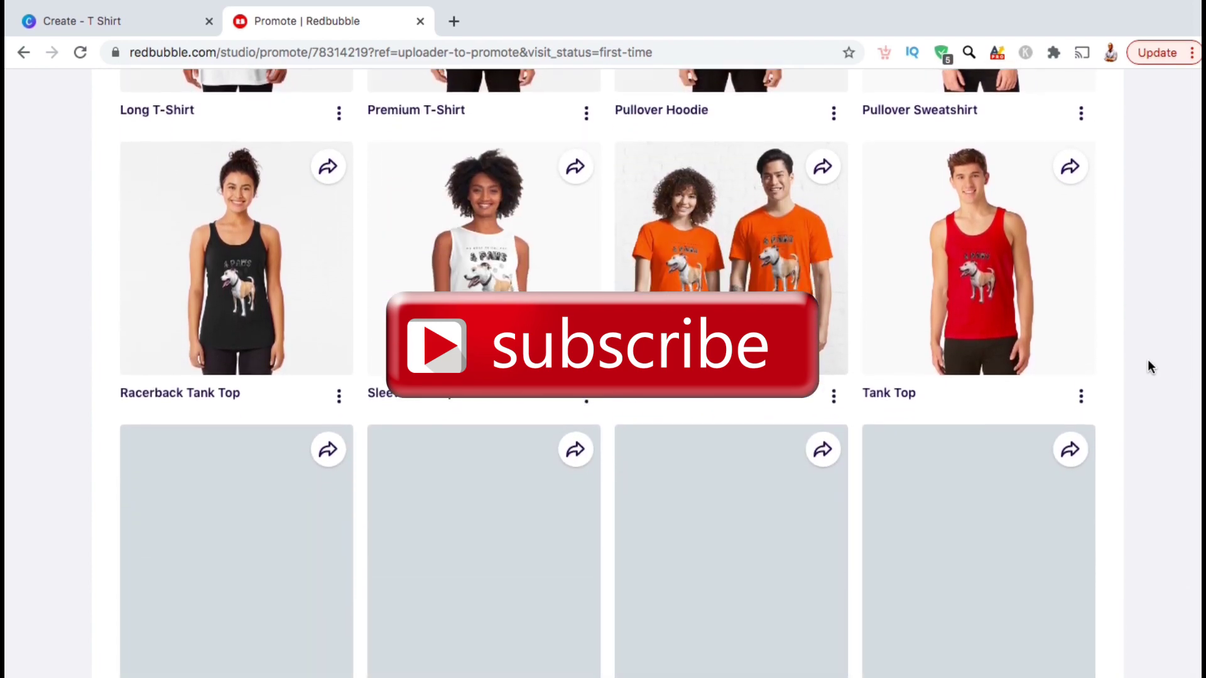